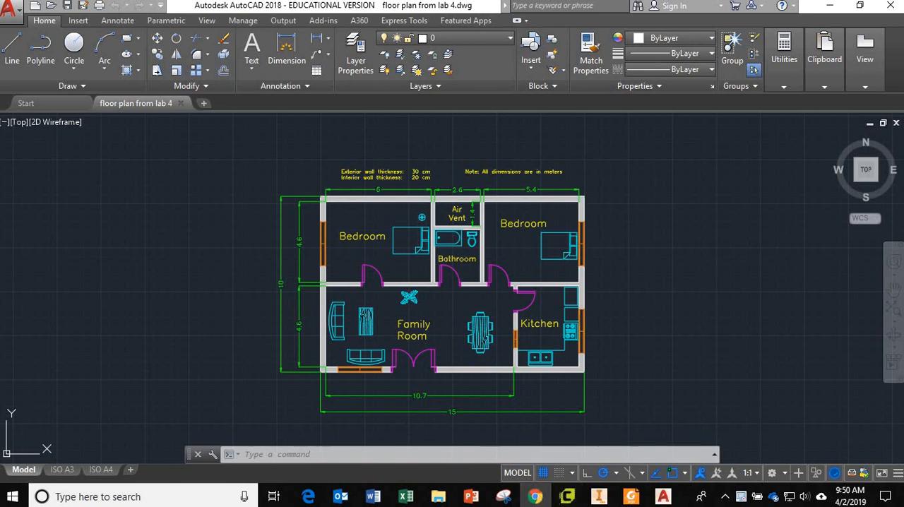
Switch to Chrome to view the Lab 5 folder containing floor plan from lab 4.dwg, and return to AutoCAD
{"action": "left_click", "coordinate": [534, 496]}
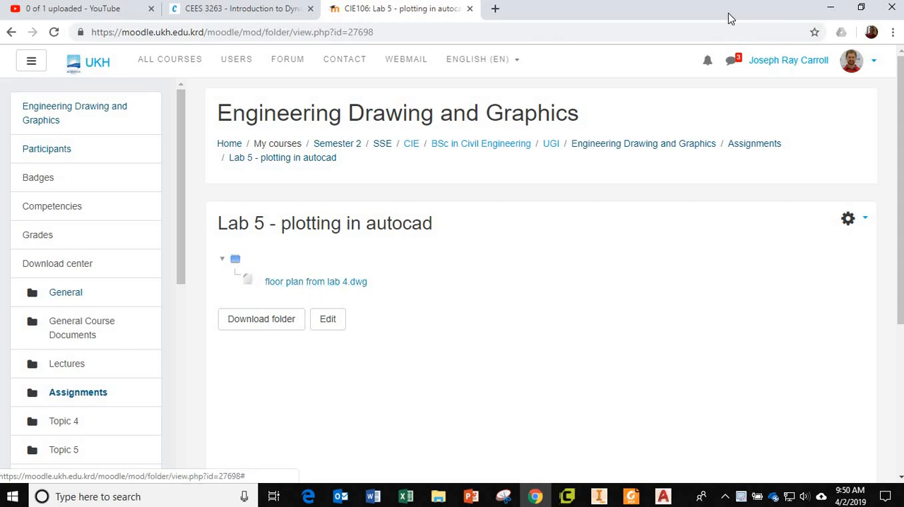
{"action": "left_click_drag", "start_coordinate": [727, 13], "coordinate": [1, 353]}
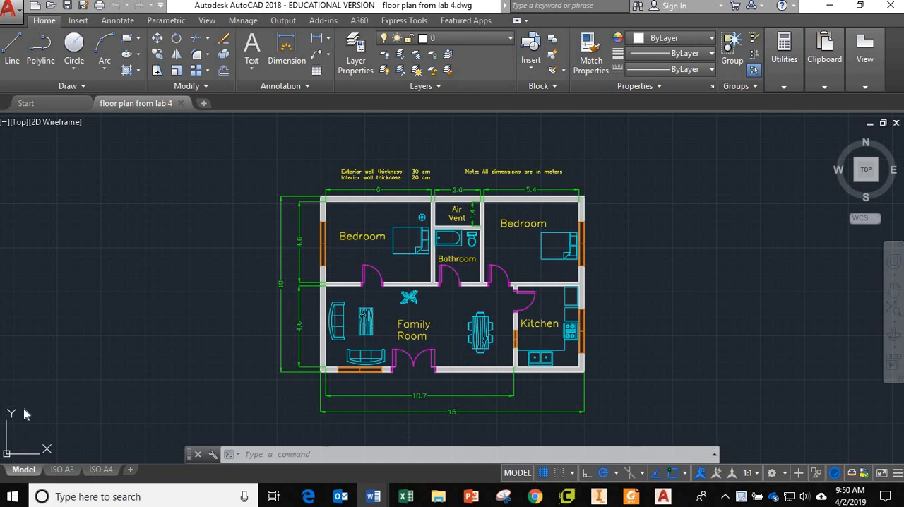
Open the ISO A3 layout and examine its sheet border and title block fields
{"action": "mouse_move", "coordinate": [64, 473]}
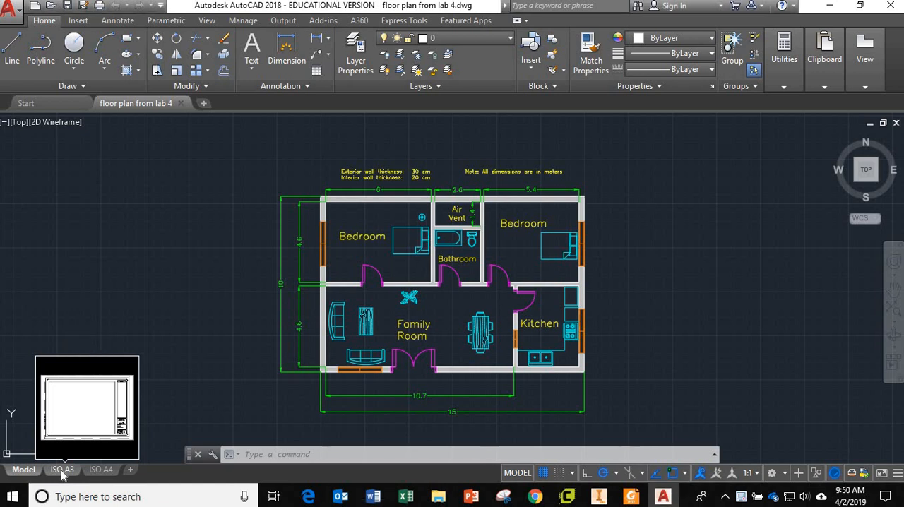
{"action": "left_click", "coordinate": [62, 470]}
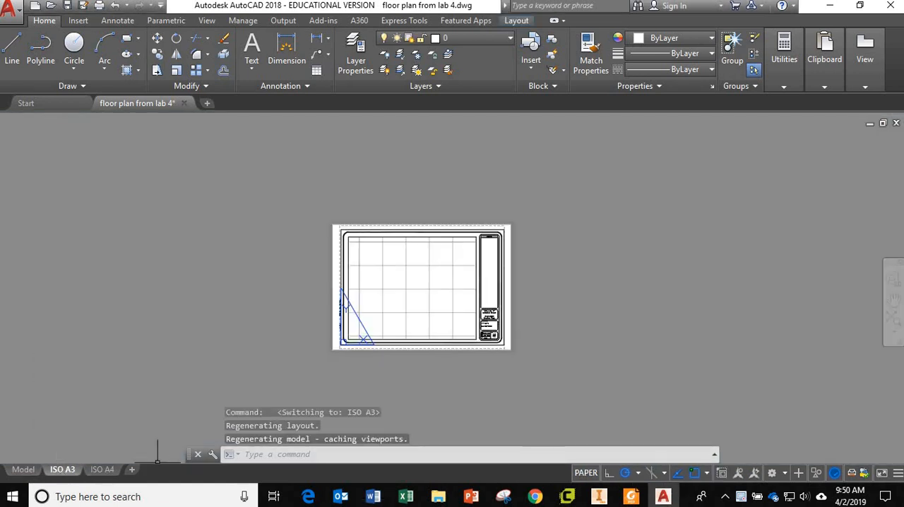
{"action": "scroll", "coordinate": [488, 338], "scroll_direction": "up", "scroll_amount": 5}
{"action": "scroll", "coordinate": [488, 338], "scroll_direction": "down", "scroll_amount": 5}
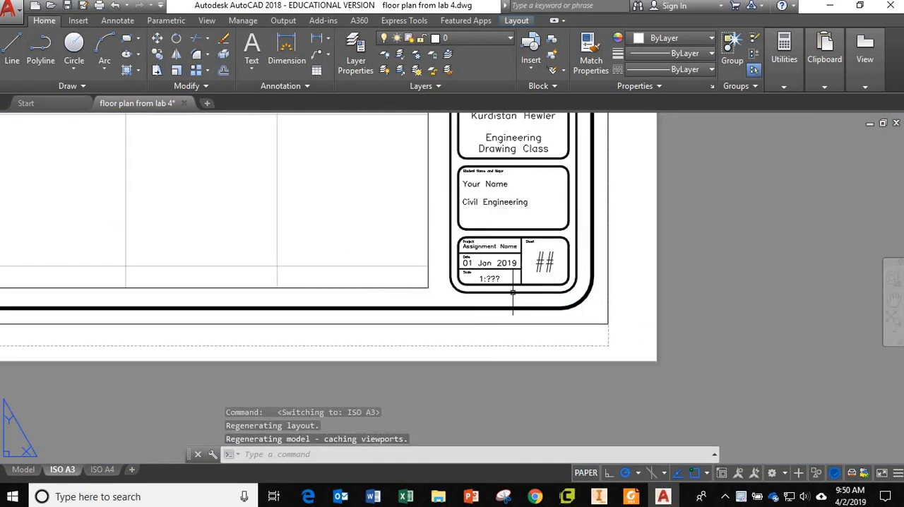
{"action": "middle_click_drag", "start_coordinate": [531, 238], "coordinate": [508, 325]}
{"action": "scroll", "coordinate": [507, 304], "scroll_direction": "up", "scroll_amount": 5}
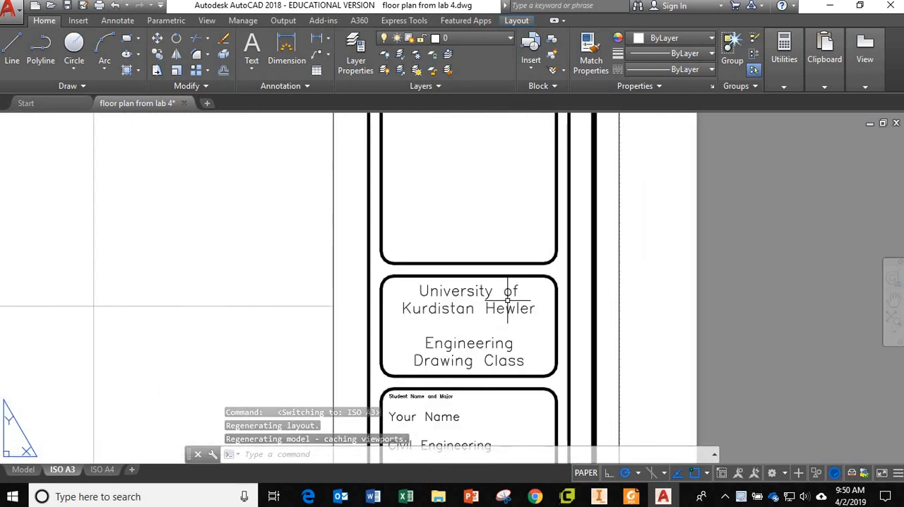
{"action": "scroll", "coordinate": [507, 305], "scroll_direction": "down", "scroll_amount": 5}
{"action": "scroll", "coordinate": [506, 305], "scroll_direction": "down", "scroll_amount": 4}
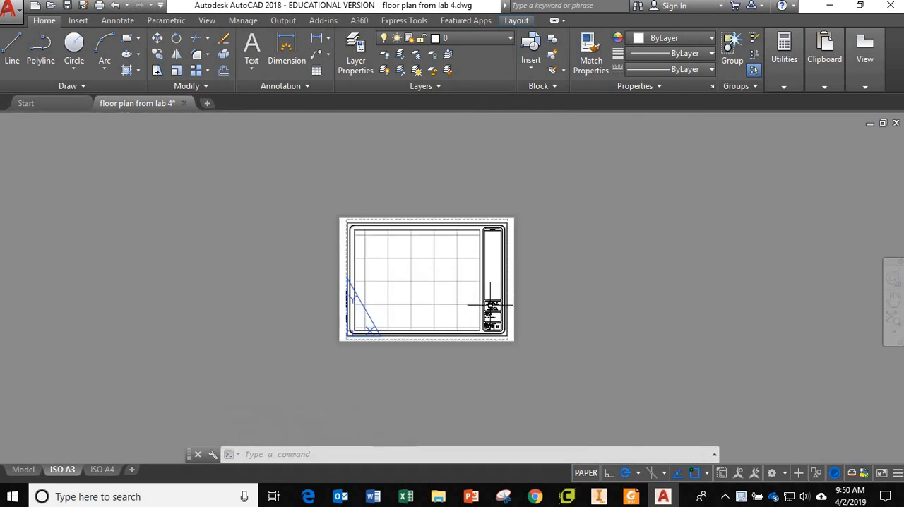
{"action": "scroll", "coordinate": [512, 310], "scroll_direction": "up", "scroll_amount": 2}
{"action": "mouse_move", "coordinate": [60, 475]}
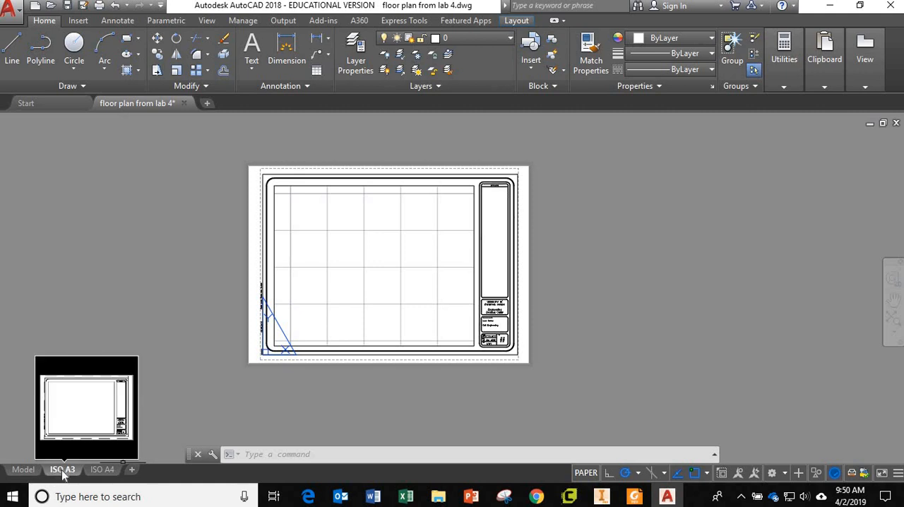
Open the ISO A4 layout and examine its sheet and title block
{"action": "left_click", "coordinate": [103, 470]}
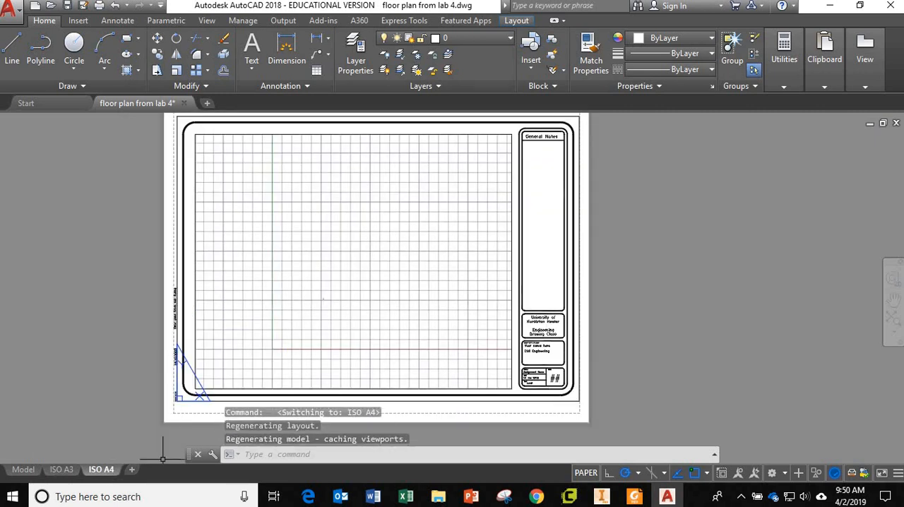
{"action": "scroll", "coordinate": [568, 369], "scroll_direction": "down", "scroll_amount": 2}
{"action": "scroll", "coordinate": [568, 369], "scroll_direction": "up", "scroll_amount": 6}
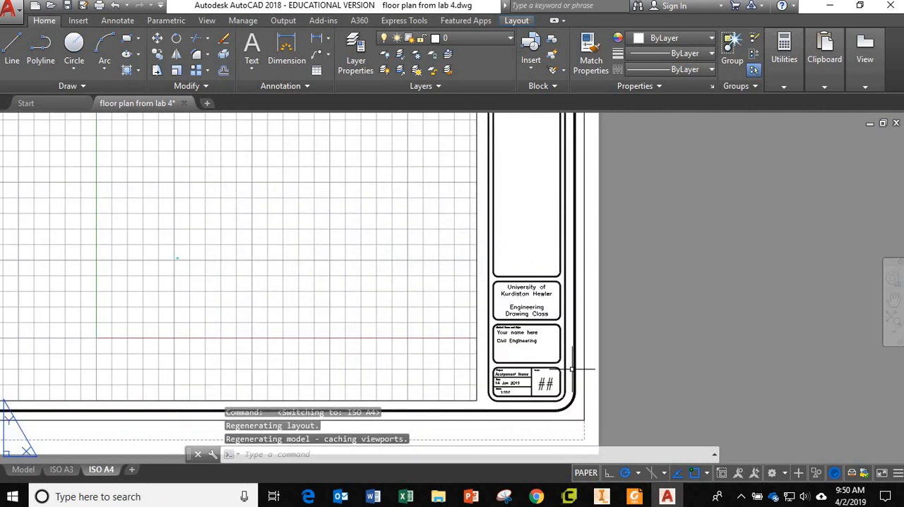
{"action": "scroll", "coordinate": [568, 370], "scroll_direction": "down", "scroll_amount": 5}
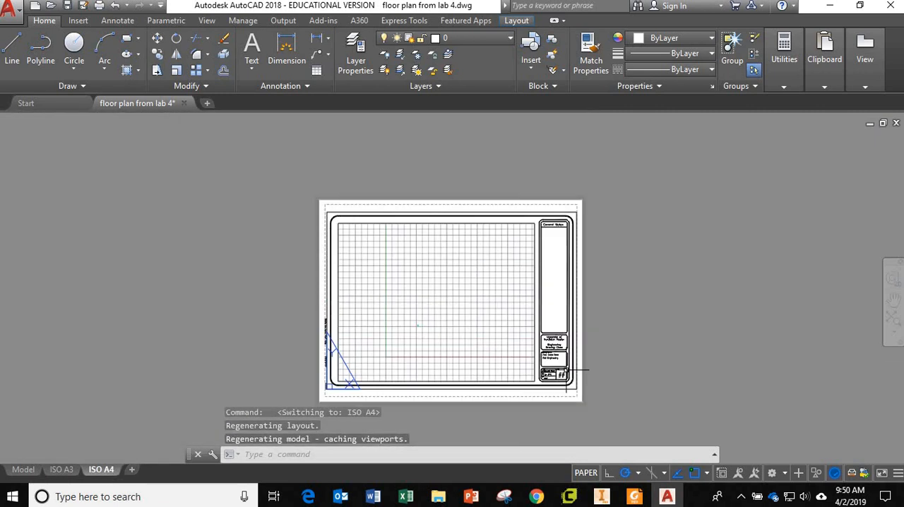
Go back to the ISO A3 layout, select the large viewport's frame to inspect it, and clear the selection
{"action": "left_click", "coordinate": [62, 469]}
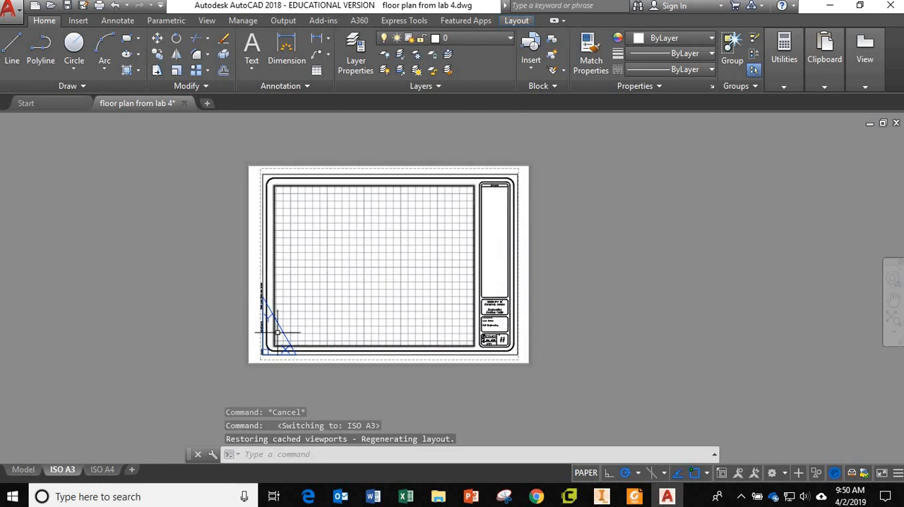
{"action": "scroll", "coordinate": [278, 299], "scroll_direction": "up", "scroll_amount": 2}
{"action": "scroll", "coordinate": [282, 284], "scroll_direction": "down", "scroll_amount": 2}
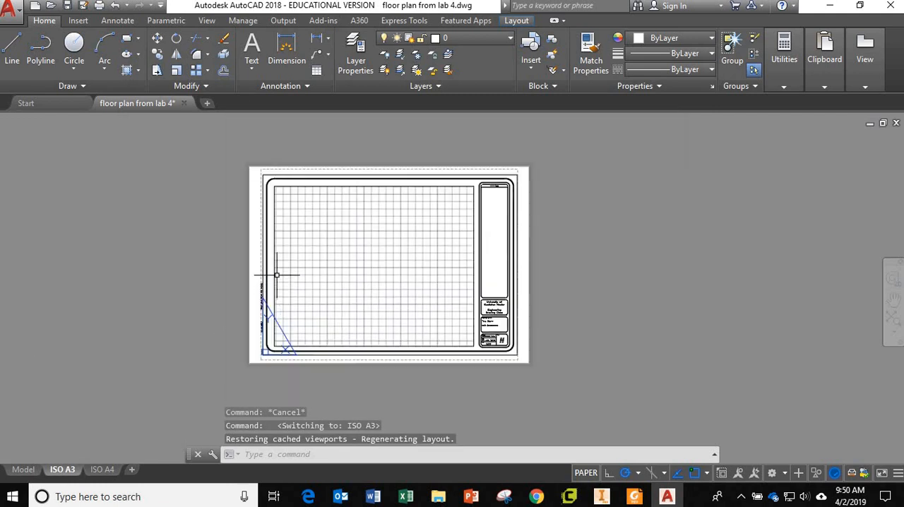
{"action": "left_click", "coordinate": [273, 271]}
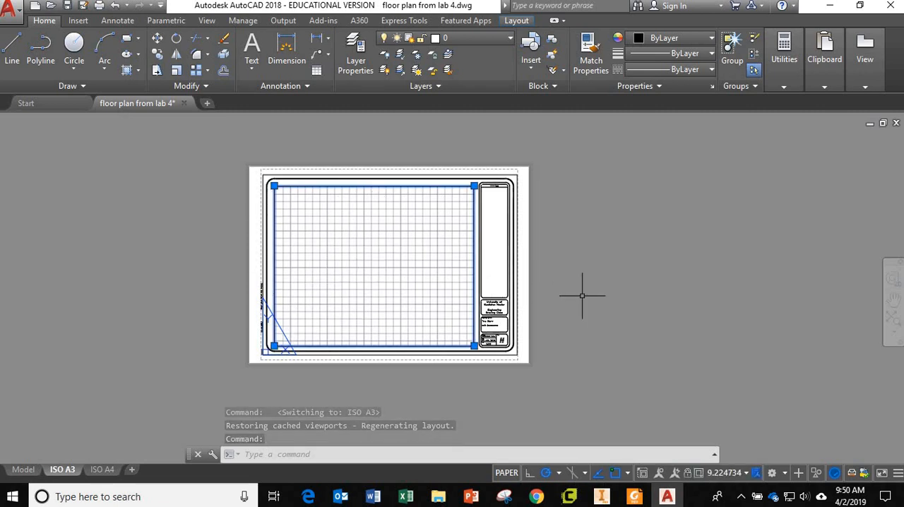
{"action": "key", "text": "Escape"}
{"action": "key", "text": "Escape"}
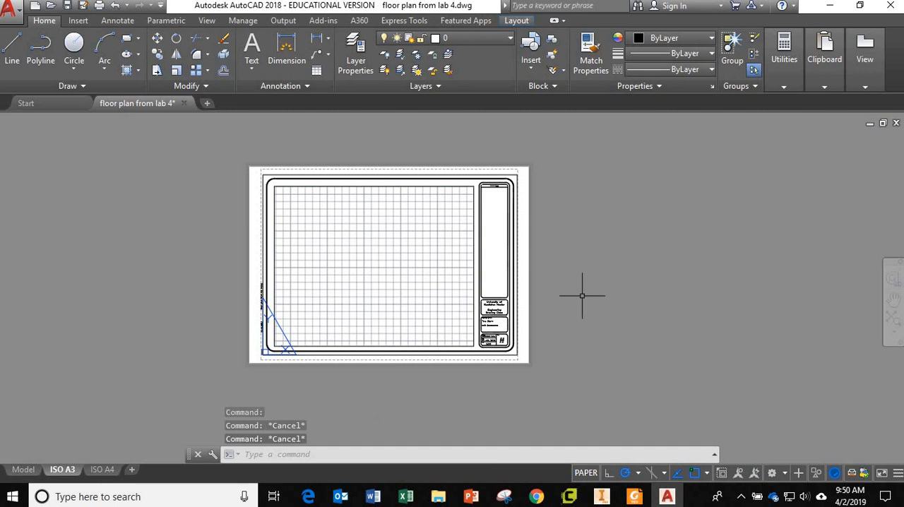
View the floor plan in model space and return to the ISO A3 layout
{"action": "left_click", "coordinate": [24, 470]}
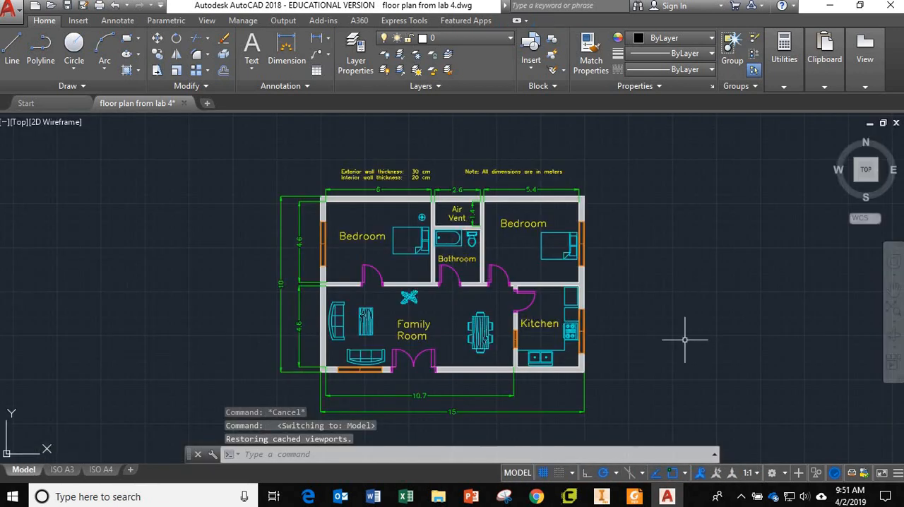
{"action": "mouse_move", "coordinate": [692, 329]}
{"action": "middle_mouse_down"}
{"action": "mouse_move", "coordinate": [670, 305]}
{"action": "mouse_move", "coordinate": [676, 317]}
{"action": "middle_mouse_up"}
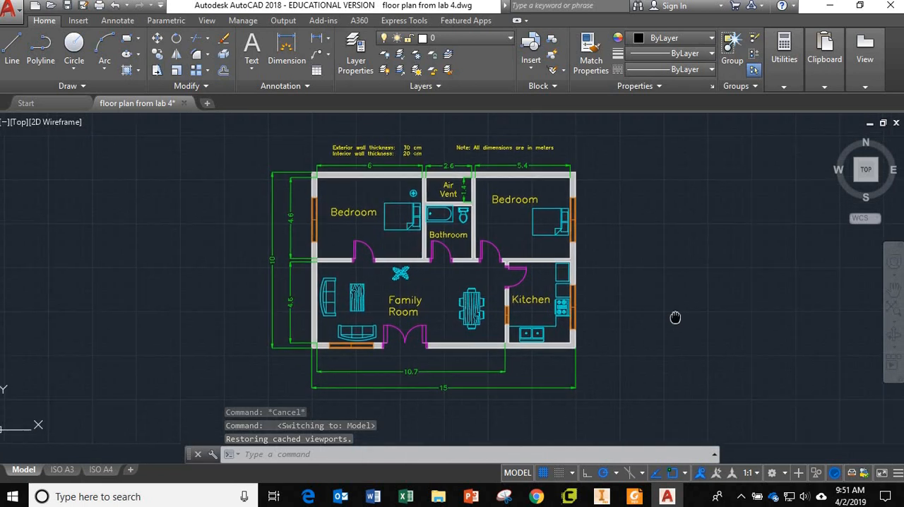
{"action": "left_click", "coordinate": [62, 472]}
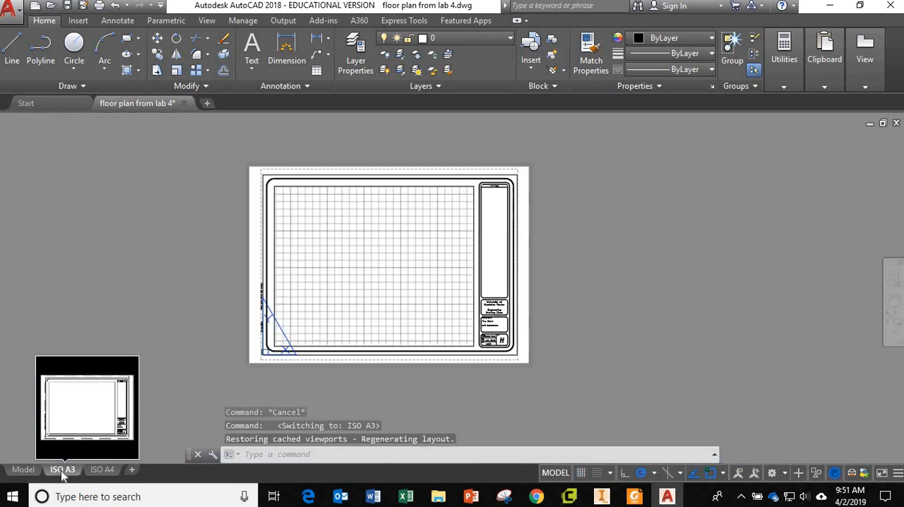
Activate the viewport on the ISO A3 sheet and zoom to the floor plan's extents, leaving some margin around it
{"action": "double_click", "coordinate": [383, 268]}
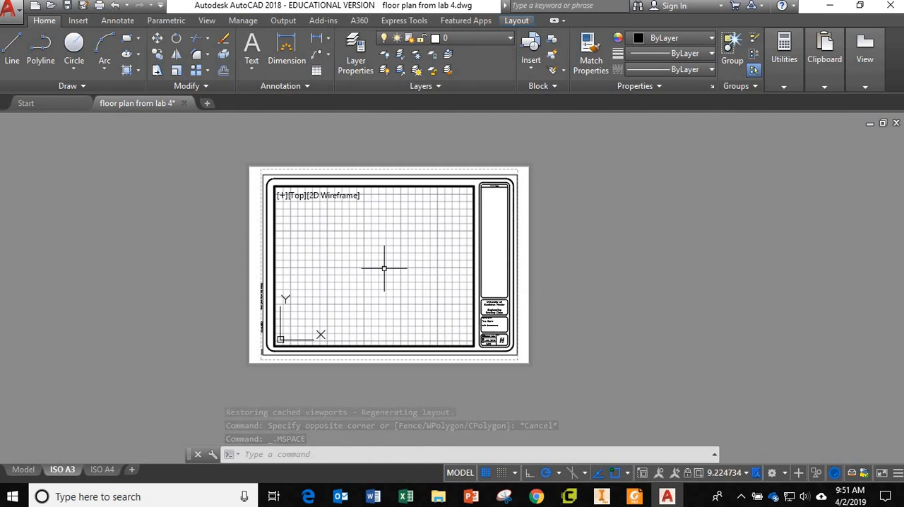
{"action": "scroll", "coordinate": [383, 269], "scroll_direction": "up", "scroll_amount": 3}
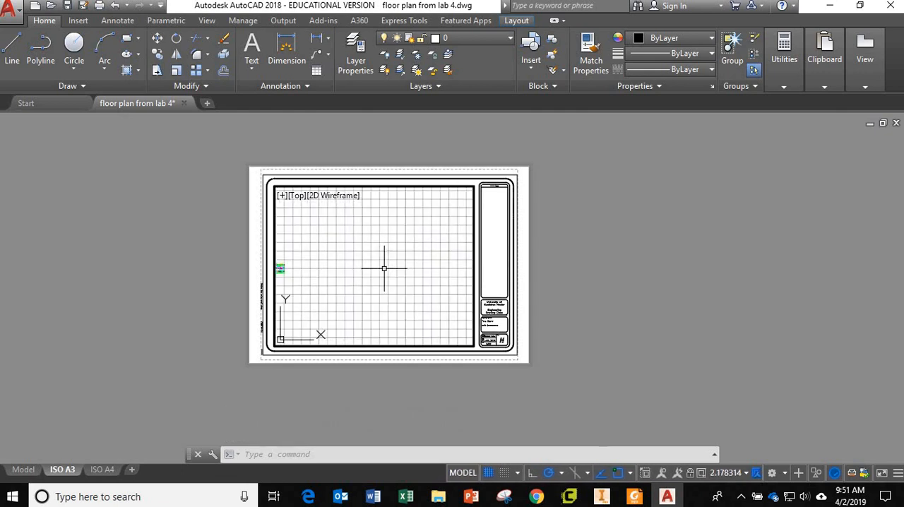
{"action": "scroll", "coordinate": [383, 268], "scroll_direction": "up", "scroll_amount": 3}
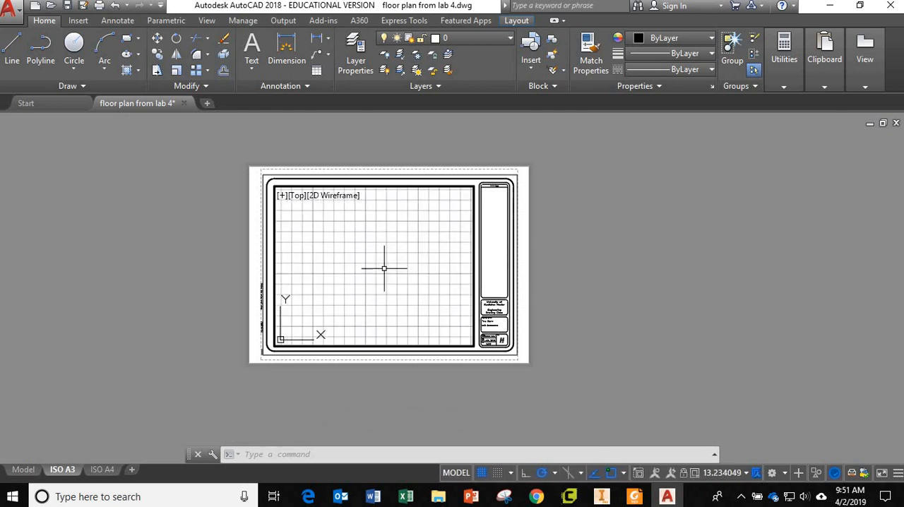
{"action": "scroll", "coordinate": [383, 268], "scroll_direction": "down", "scroll_amount": 5}
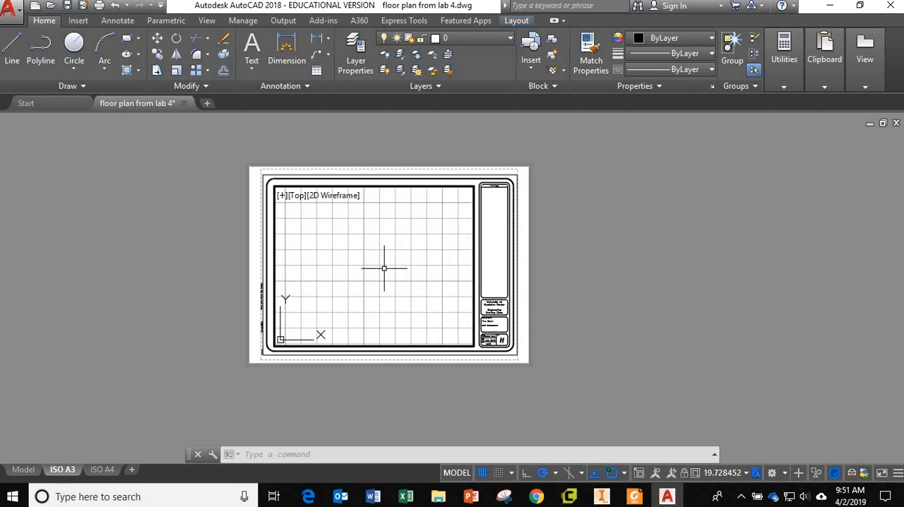
{"action": "type", "text": "ZOOM"}
{"action": "key", "text": "Return"}
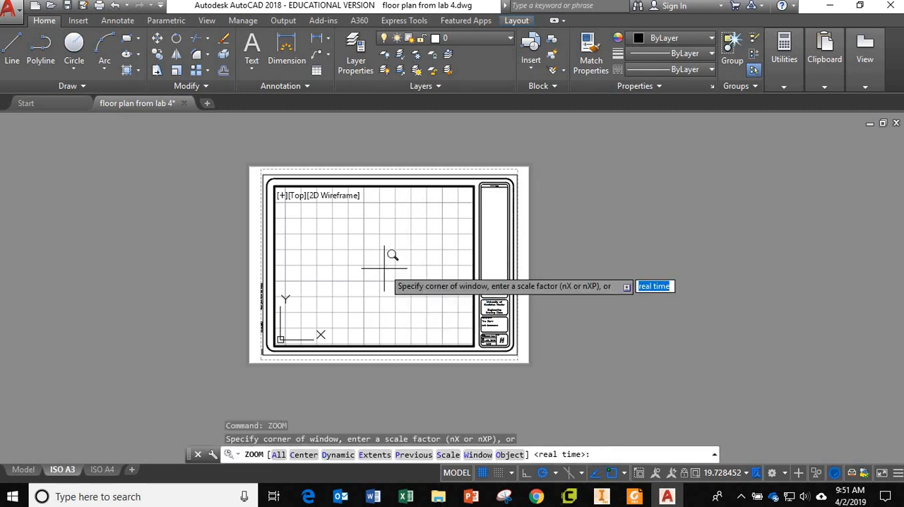
{"action": "left_click", "coordinate": [374, 454]}
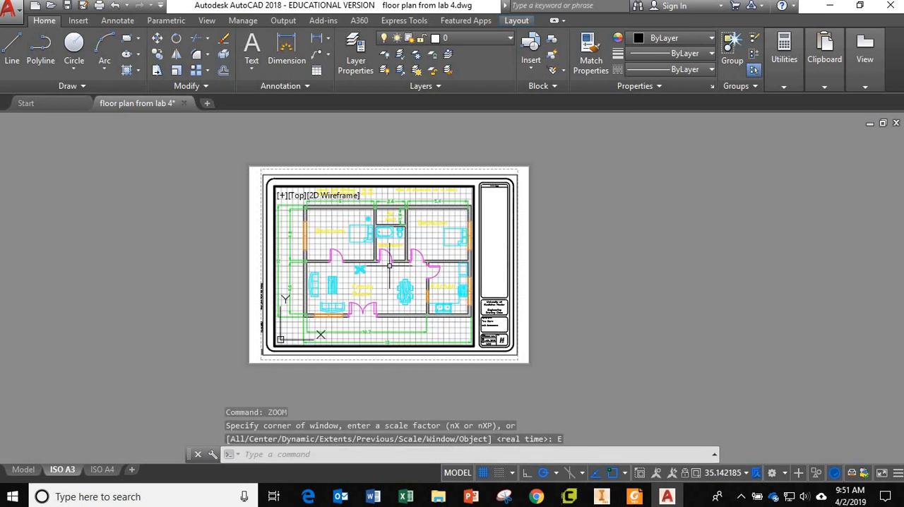
{"action": "scroll", "coordinate": [389, 266], "scroll_direction": "down", "scroll_amount": 3}
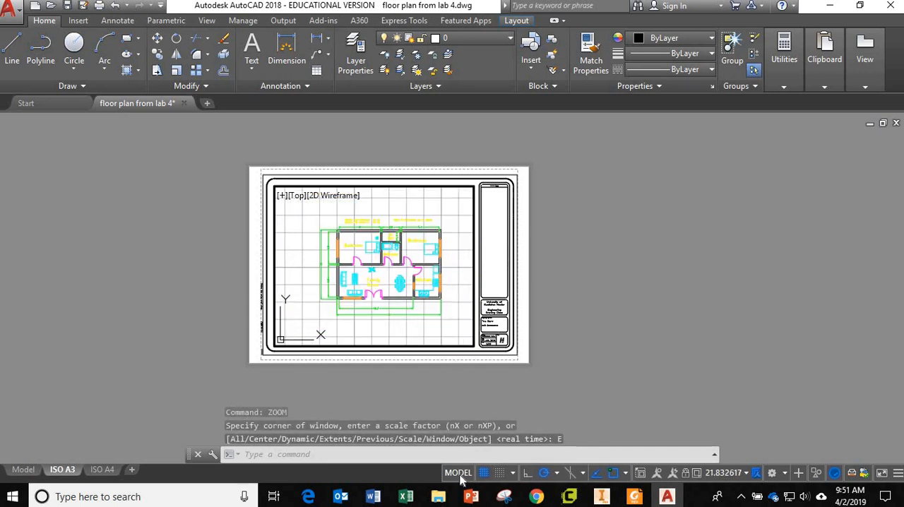
Leave the active viewport for paper space and cancel the pending selection window
{"action": "left_click", "coordinate": [299, 223]}
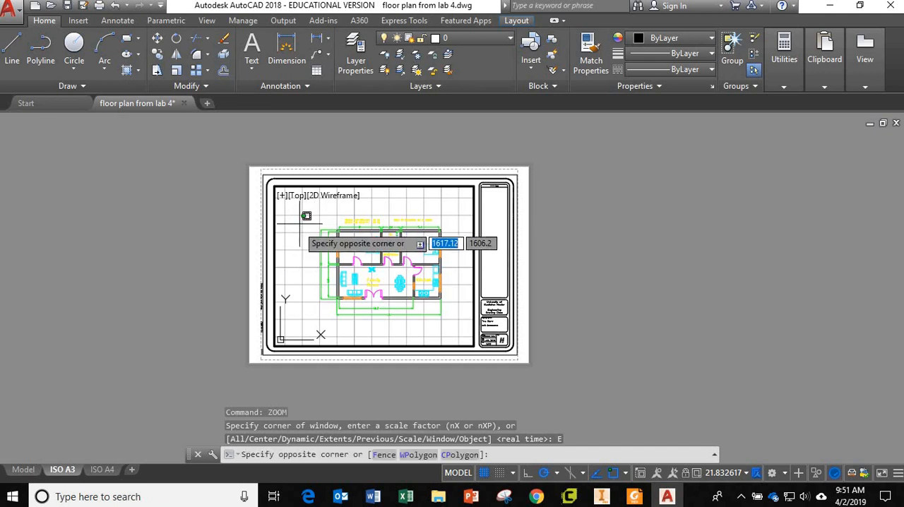
{"action": "double_click", "coordinate": [249, 244]}
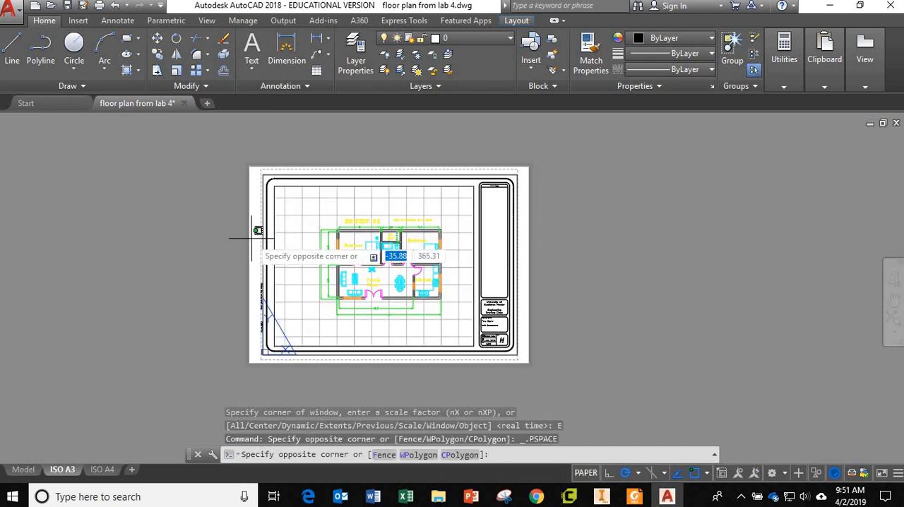
{"action": "key", "text": "Escape"}
Activate the ISO A3 sheet's viewport and zoom and pan its model view away from the floor plan
{"action": "double_click", "coordinate": [298, 237]}
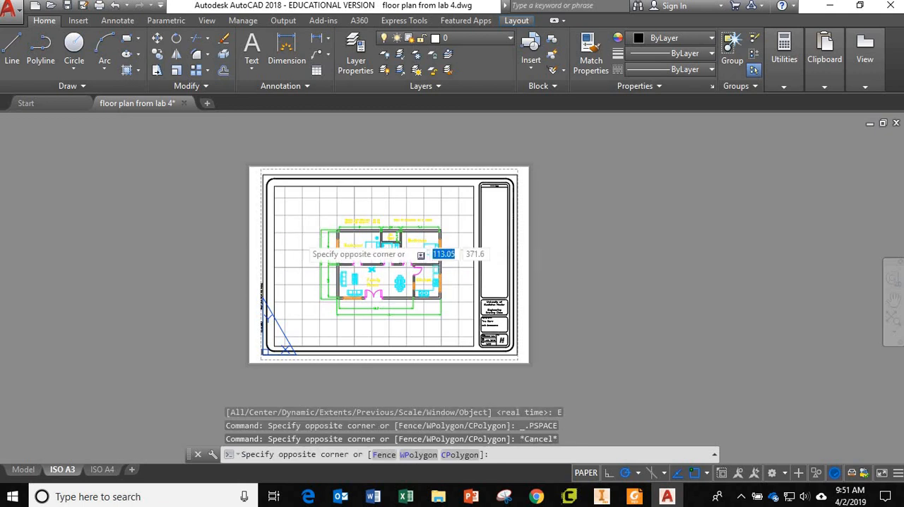
{"action": "scroll", "coordinate": [415, 275], "scroll_direction": "down", "scroll_amount": 10}
{"action": "scroll", "coordinate": [344, 259], "scroll_direction": "down", "scroll_amount": 3}
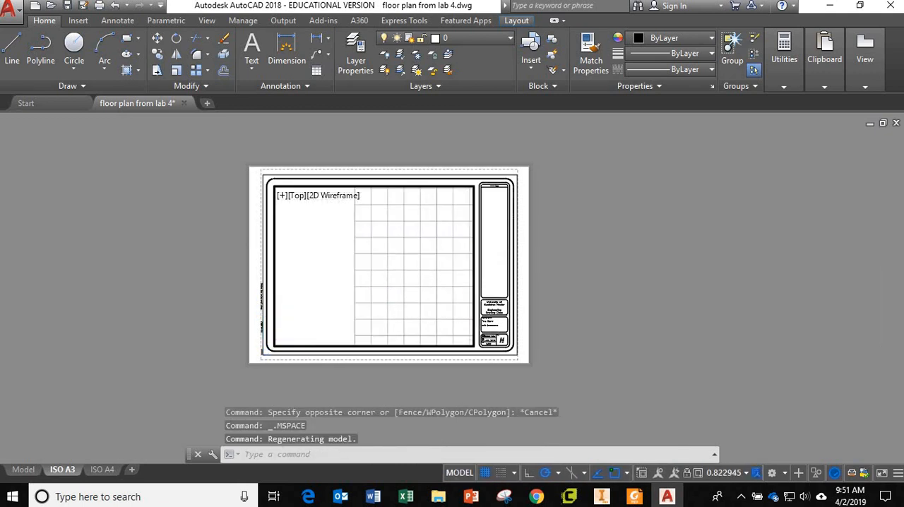
{"action": "scroll", "coordinate": [396, 269], "scroll_direction": "up", "scroll_amount": 3}
{"action": "scroll", "coordinate": [322, 256], "scroll_direction": "down", "scroll_amount": 3}
{"action": "middle_click_drag", "start_coordinate": [323, 257], "coordinate": [434, 303]}
{"action": "scroll", "coordinate": [323, 252], "scroll_direction": "up", "scroll_amount": 3}
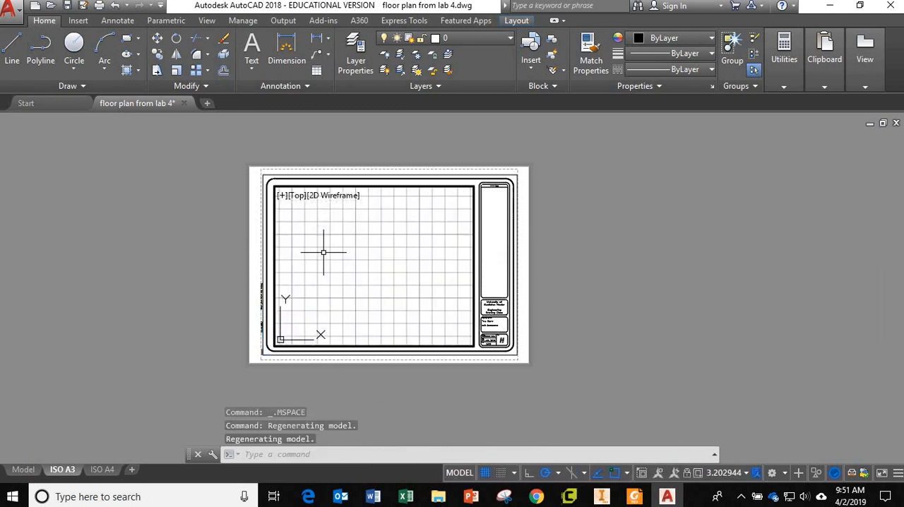
{"action": "scroll", "coordinate": [328, 255], "scroll_direction": "down", "scroll_amount": 2}
{"action": "middle_click_drag", "start_coordinate": [329, 256], "coordinate": [383, 270]}
{"action": "scroll", "coordinate": [365, 264], "scroll_direction": "down", "scroll_amount": 2}
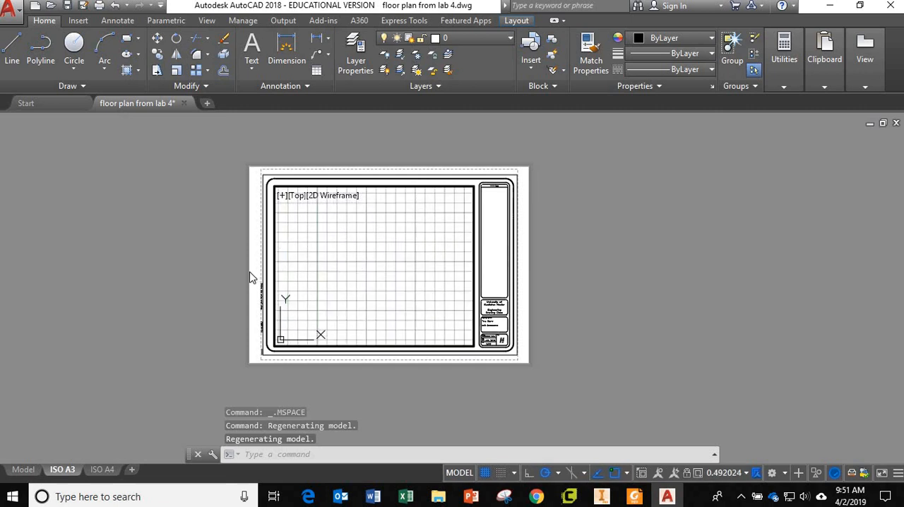
Return to paper space and zoom the ISO A3 layout to its extents
{"action": "double_click", "coordinate": [253, 264]}
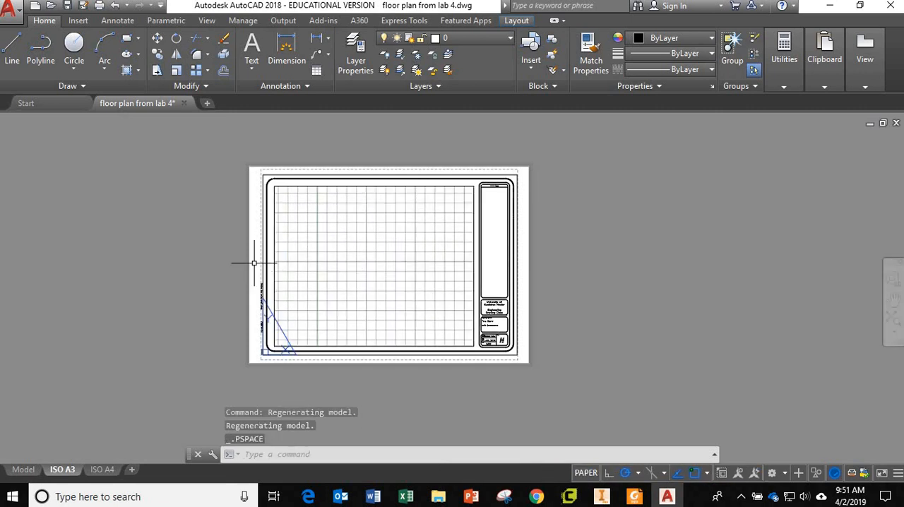
{"action": "type", "text": "zoo"}
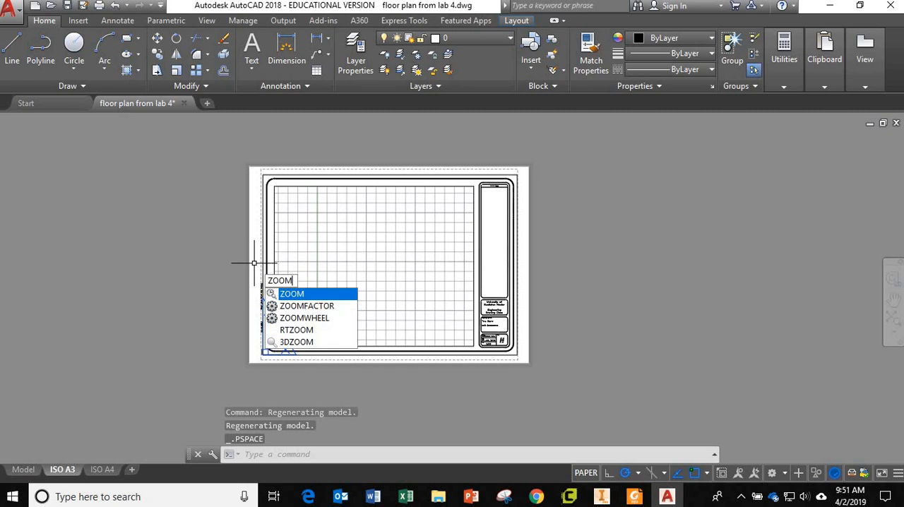
{"action": "key", "text": "Return"}
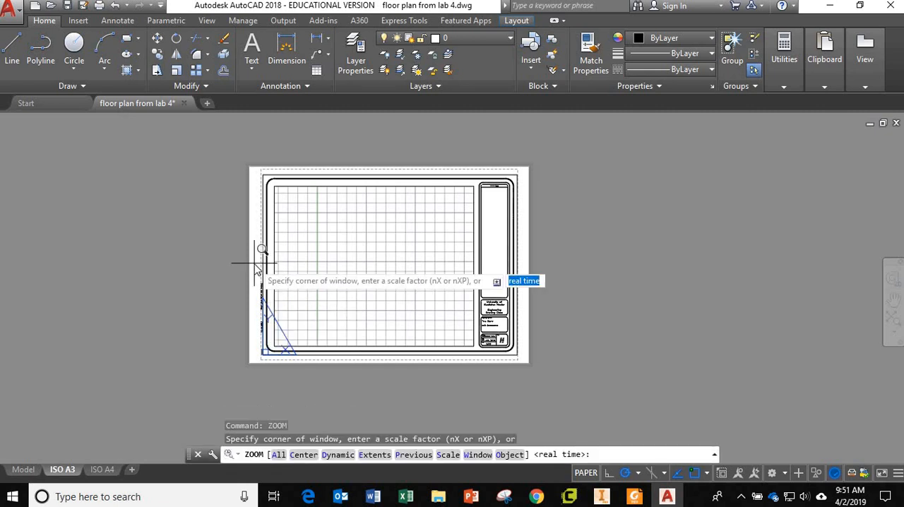
{"action": "type", "text": "e"}
{"action": "key", "text": "Return"}
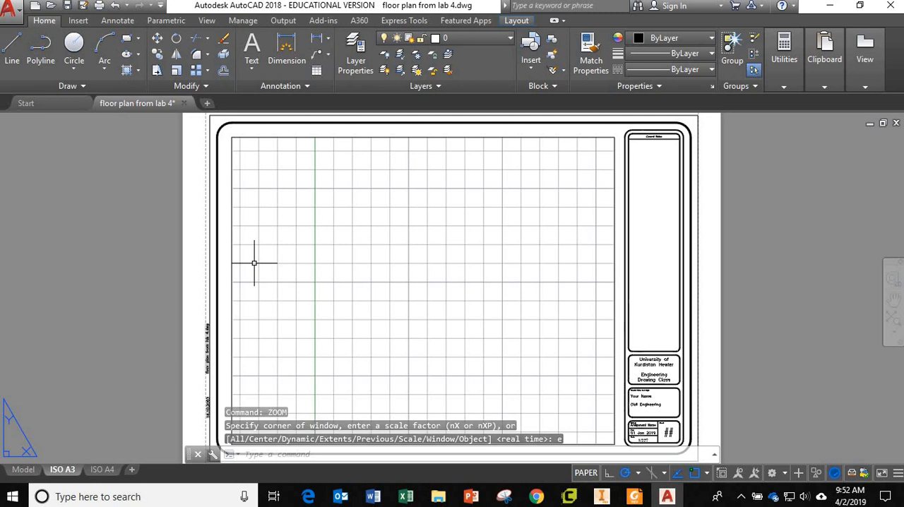
Zoom and pan the paper space view away from the ISO A3 sheet
{"action": "scroll", "coordinate": [476, 286], "scroll_direction": "down", "scroll_amount": 11}
{"action": "scroll", "coordinate": [353, 290], "scroll_direction": "down", "scroll_amount": 7}
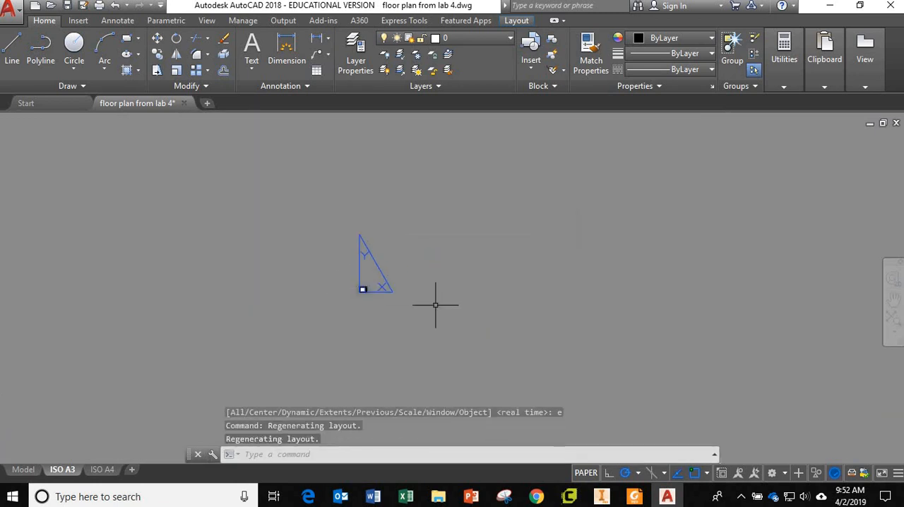
{"action": "scroll", "coordinate": [435, 304], "scroll_direction": "down", "scroll_amount": 7}
{"action": "middle_click_drag", "start_coordinate": [562, 312], "coordinate": [233, 372]}
{"action": "middle_click_drag", "start_coordinate": [494, 287], "coordinate": [199, 401]}
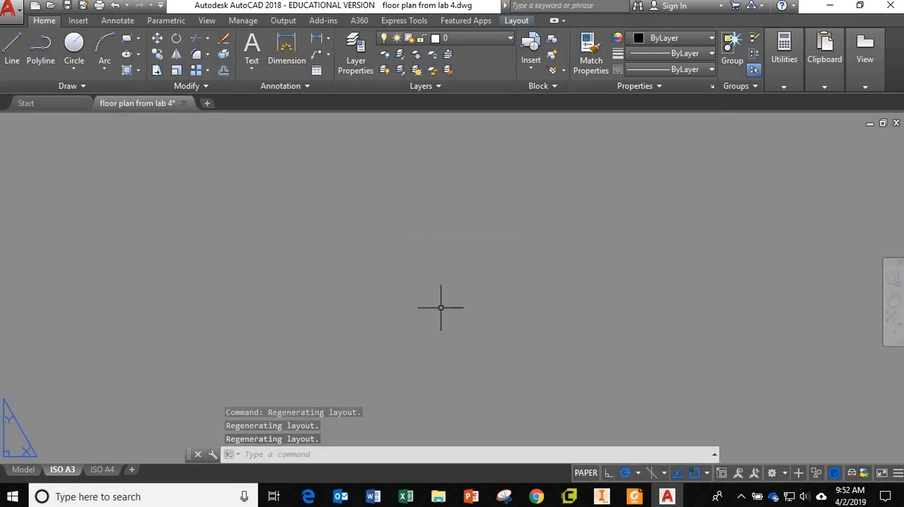
{"action": "scroll", "coordinate": [441, 308], "scroll_direction": "down", "scroll_amount": 5}
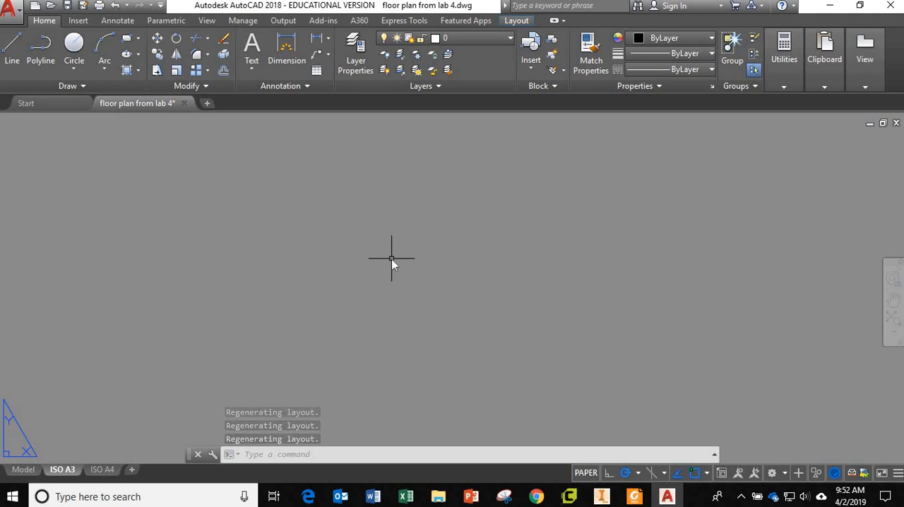
Zoom the layout to its extents and leave some margin around the ISO A3 sheet
{"action": "type", "text": "zoo"}
{"action": "key", "text": "Return"}
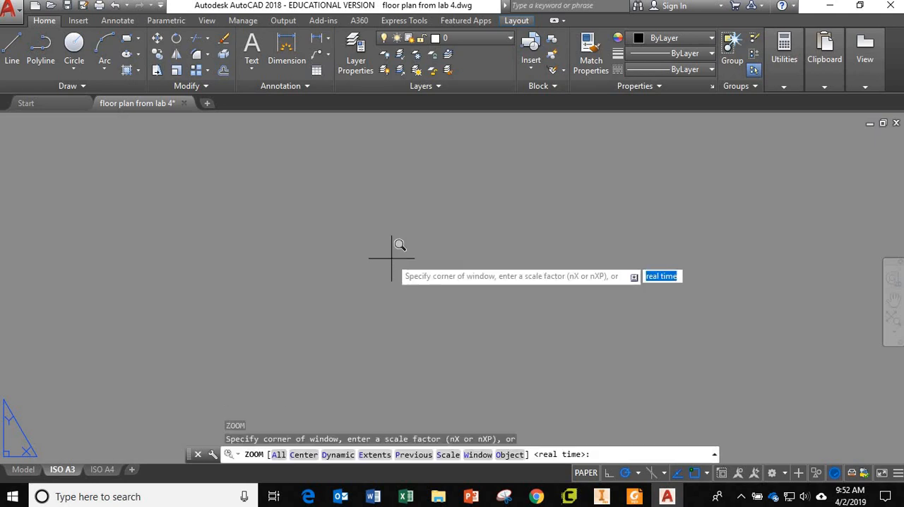
{"action": "type", "text": "e"}
{"action": "key", "text": "Return"}
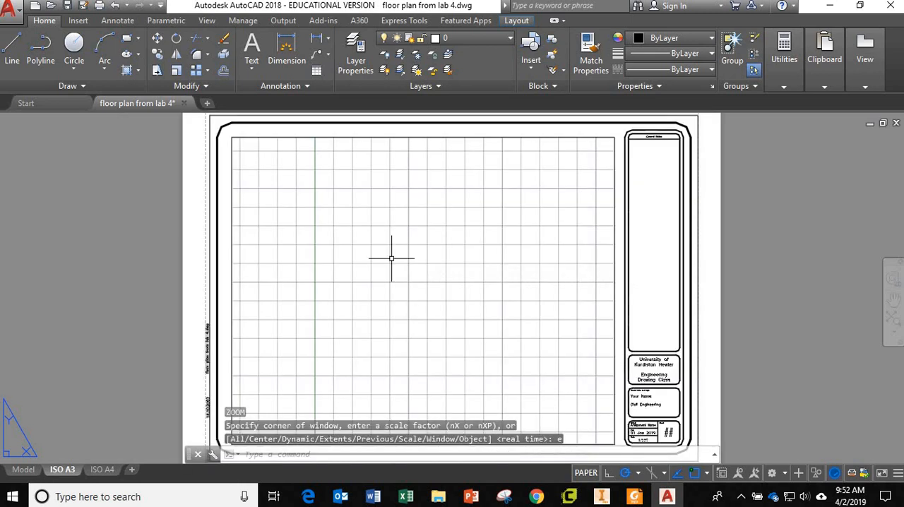
{"action": "scroll", "coordinate": [423, 301], "scroll_direction": "down", "scroll_amount": 6}
{"action": "scroll", "coordinate": [424, 301], "scroll_direction": "up", "scroll_amount": 2}
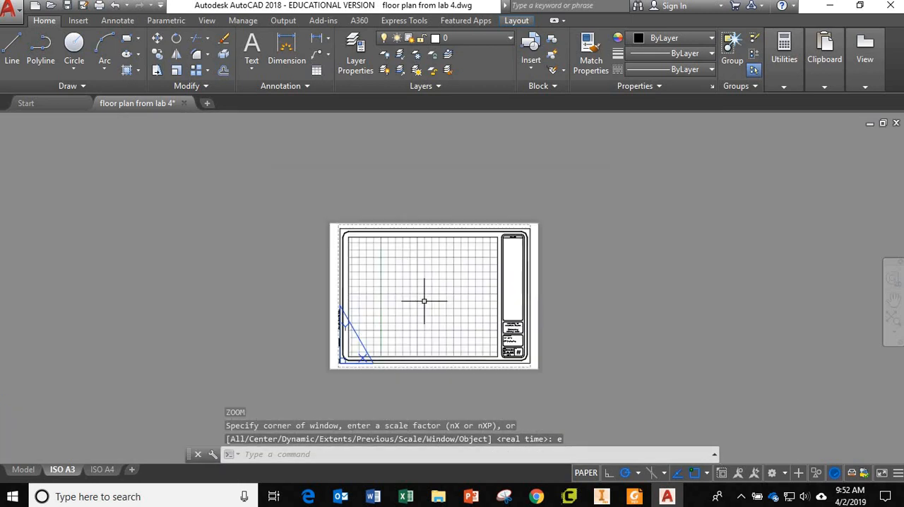
{"action": "scroll", "coordinate": [423, 301], "scroll_direction": "up", "scroll_amount": 2}
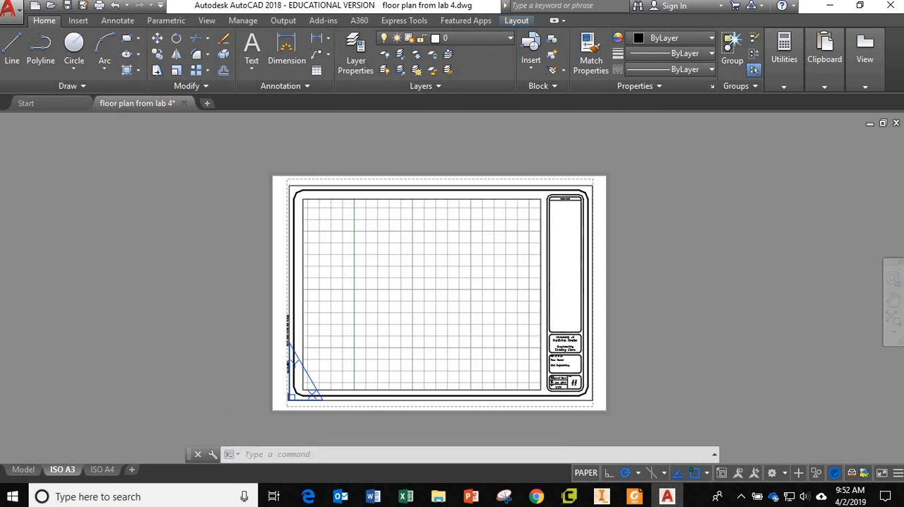
Activate the sheet's viewport, zoom to the floor plan's extents and leave a wide margin around the plan
{"action": "double_click", "coordinate": [437, 289]}
{"action": "type", "text": "z"}
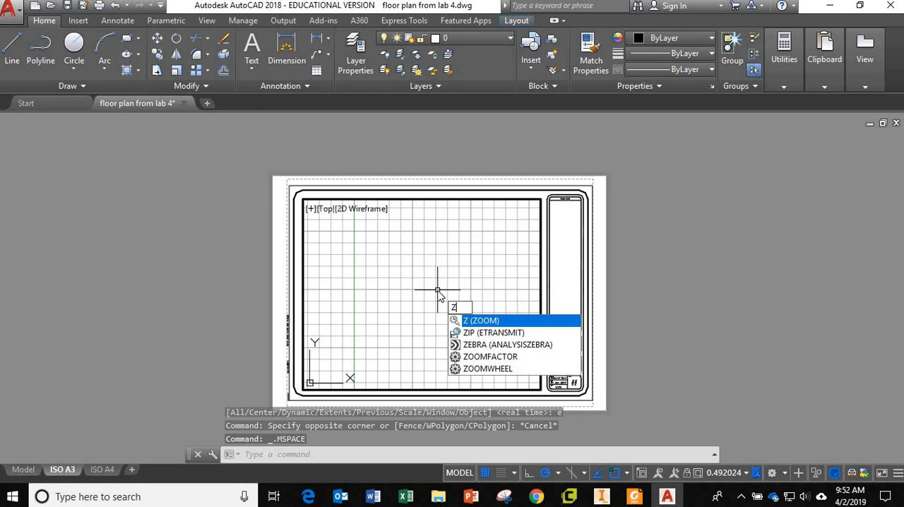
{"action": "key", "text": "Return"}
{"action": "type", "text": "e"}
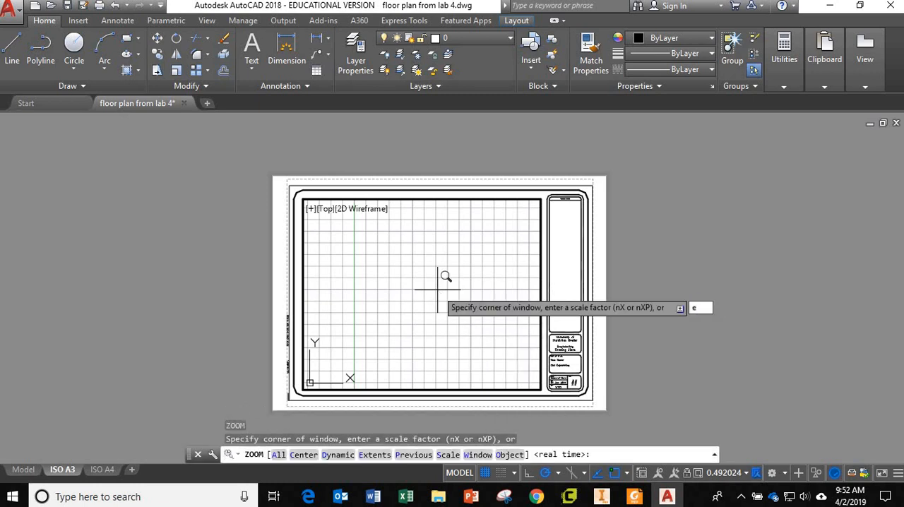
{"action": "key", "text": "Return"}
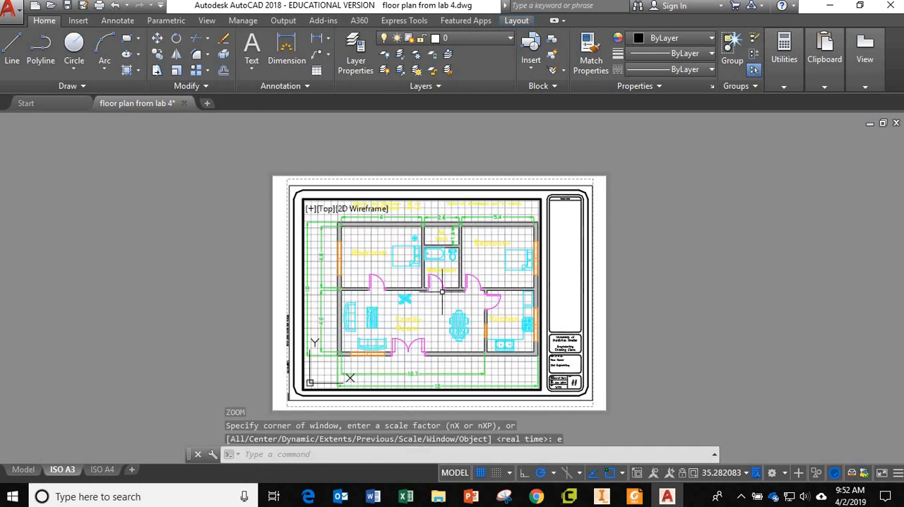
{"action": "scroll", "coordinate": [452, 300], "scroll_direction": "down", "scroll_amount": 3}
{"action": "scroll", "coordinate": [457, 308], "scroll_direction": "up", "scroll_amount": 1}
{"action": "scroll", "coordinate": [458, 308], "scroll_direction": "up", "scroll_amount": 3}
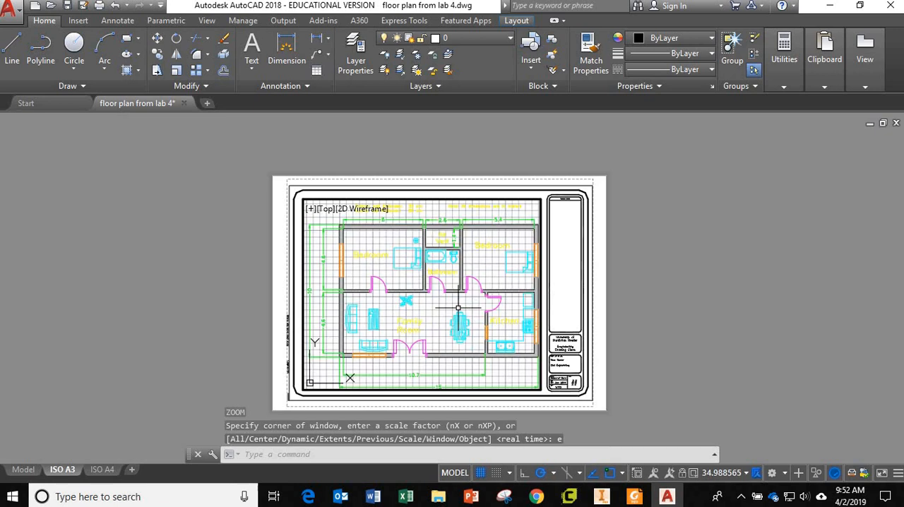
{"action": "scroll", "coordinate": [458, 307], "scroll_direction": "down", "scroll_amount": 3}
{"action": "middle_click_drag", "start_coordinate": [470, 308], "coordinate": [441, 305]}
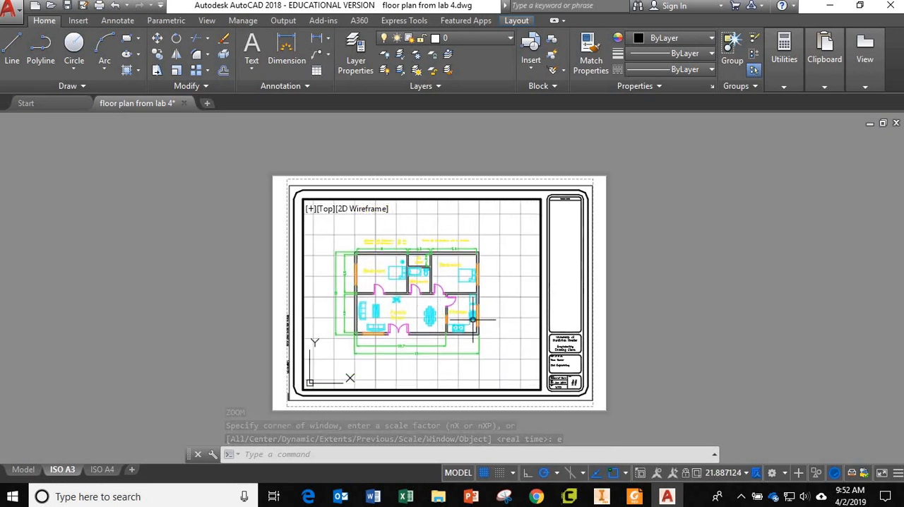
Return to paper space and examine the scale entry in the title block
{"action": "double_click", "coordinate": [598, 382]}
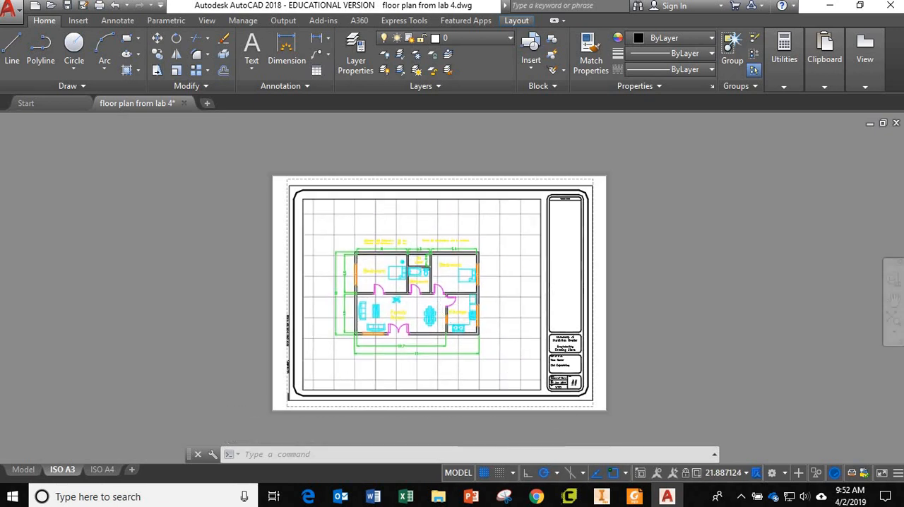
{"action": "scroll", "coordinate": [579, 381], "scroll_direction": "up", "scroll_amount": 6}
{"action": "scroll", "coordinate": [579, 331], "scroll_direction": "up", "scroll_amount": 2}
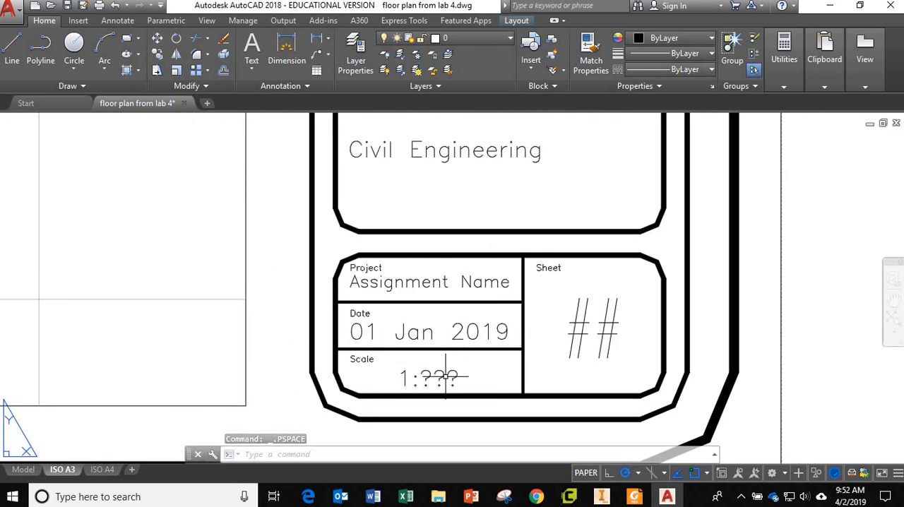
{"action": "scroll", "coordinate": [443, 379], "scroll_direction": "down", "scroll_amount": 8}
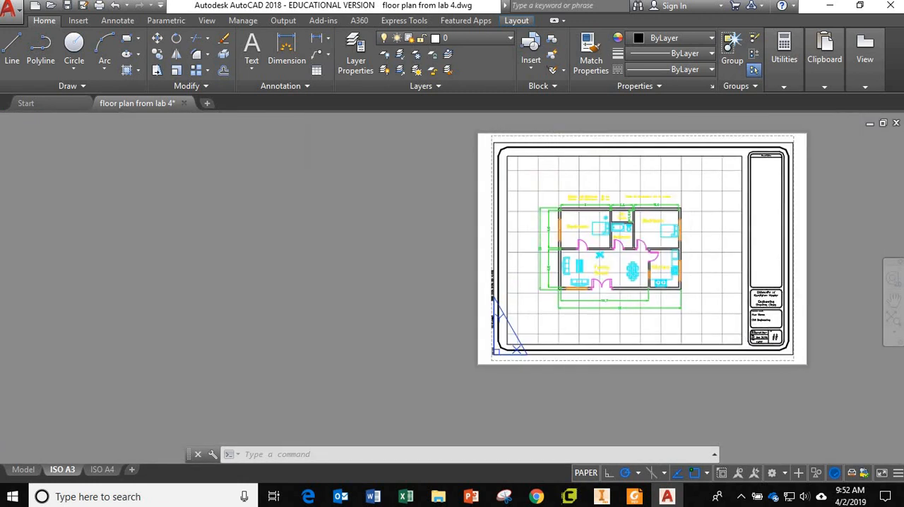
{"action": "middle_click_drag", "start_coordinate": [719, 319], "coordinate": [541, 329]}
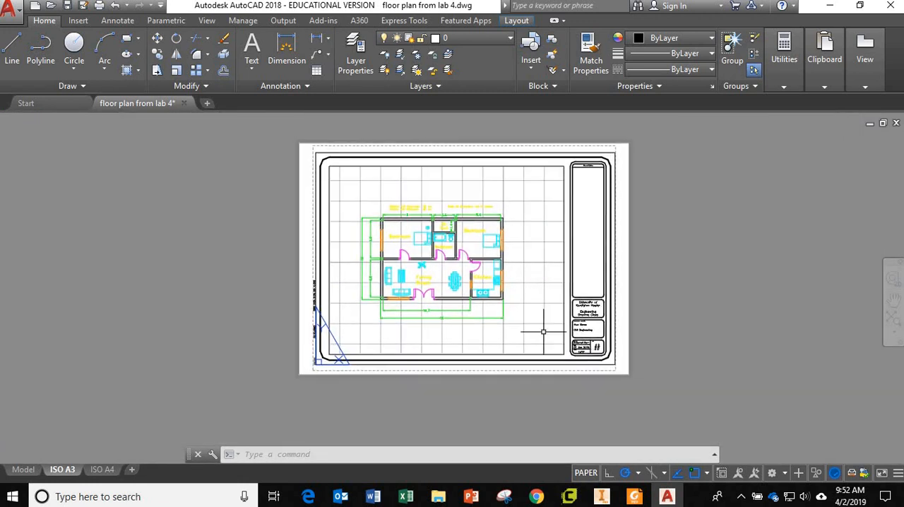
Activate the floor plan viewport and set its scale to 1:50
{"action": "double_click", "coordinate": [540, 288]}
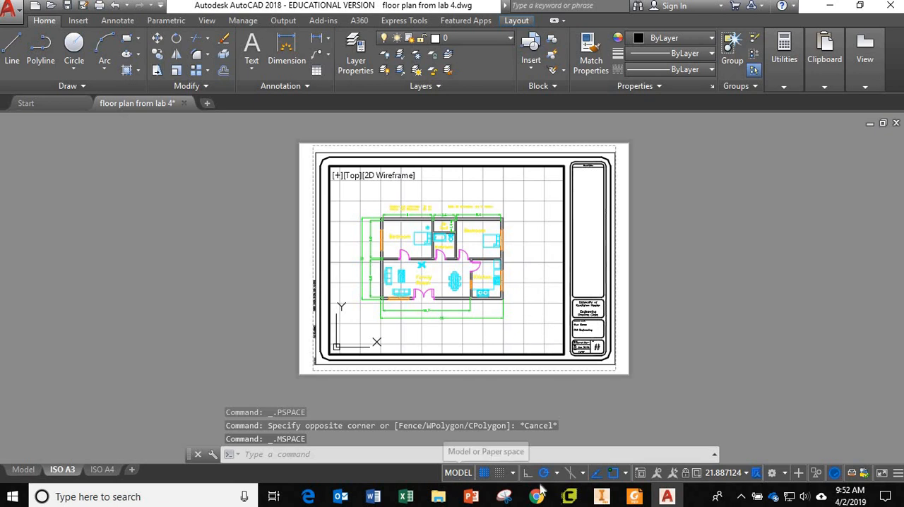
{"action": "left_click", "coordinate": [739, 476]}
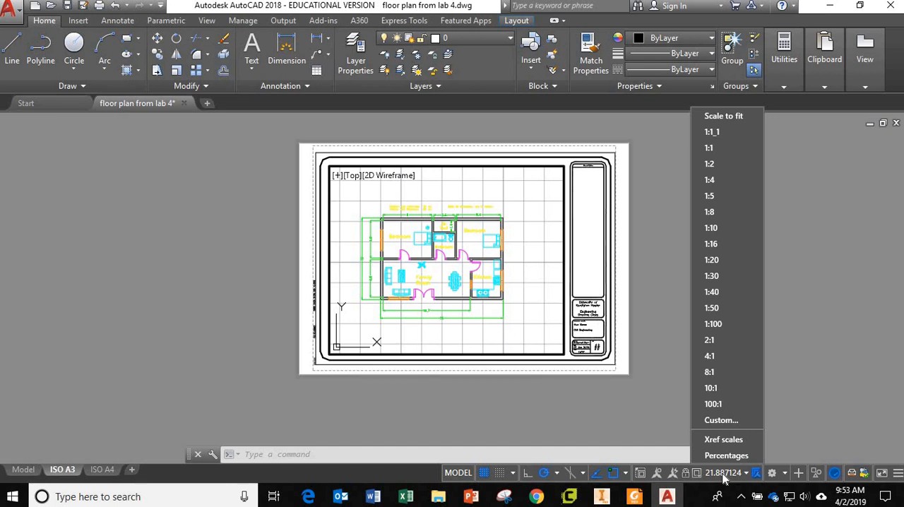
{"action": "left_click", "coordinate": [711, 308]}
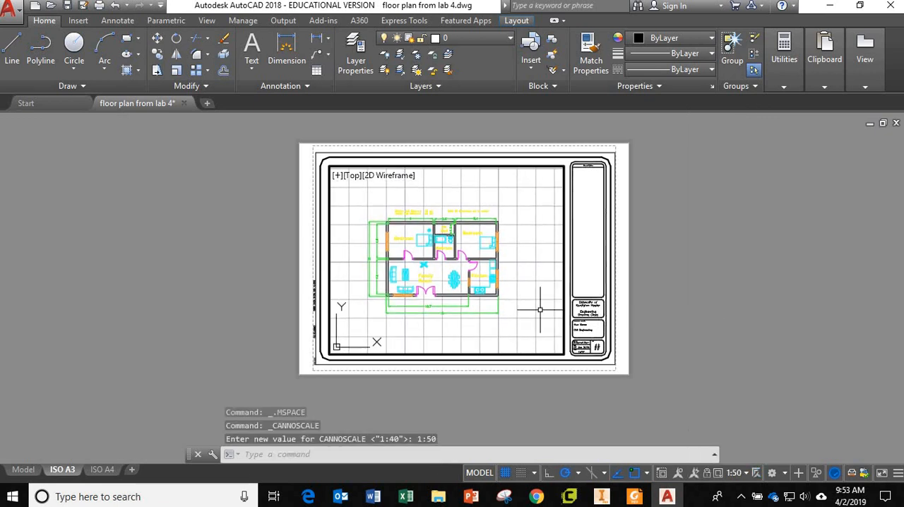
Set the viewport scale to 1:40 and centre the floor plan within the viewport
{"action": "left_click", "coordinate": [743, 477]}
{"action": "left_click", "coordinate": [732, 291]}
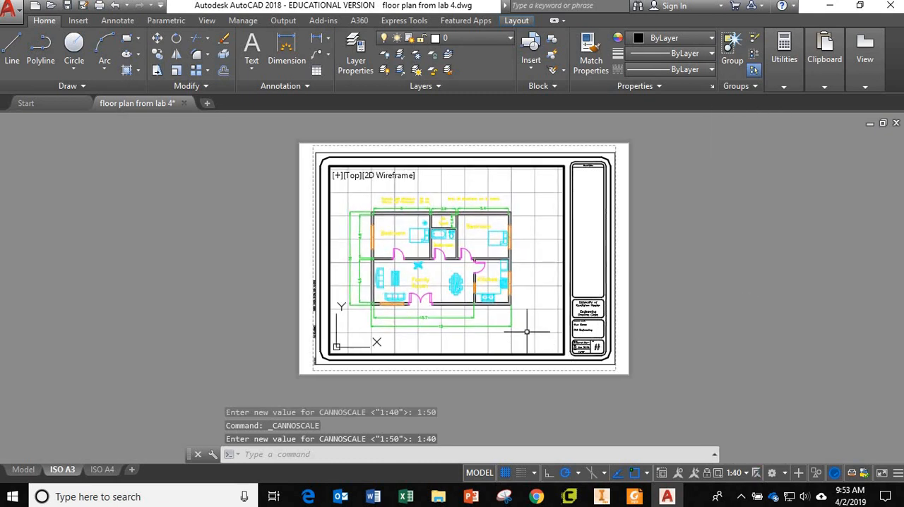
{"action": "middle_click_drag", "start_coordinate": [526, 329], "coordinate": [541, 329]}
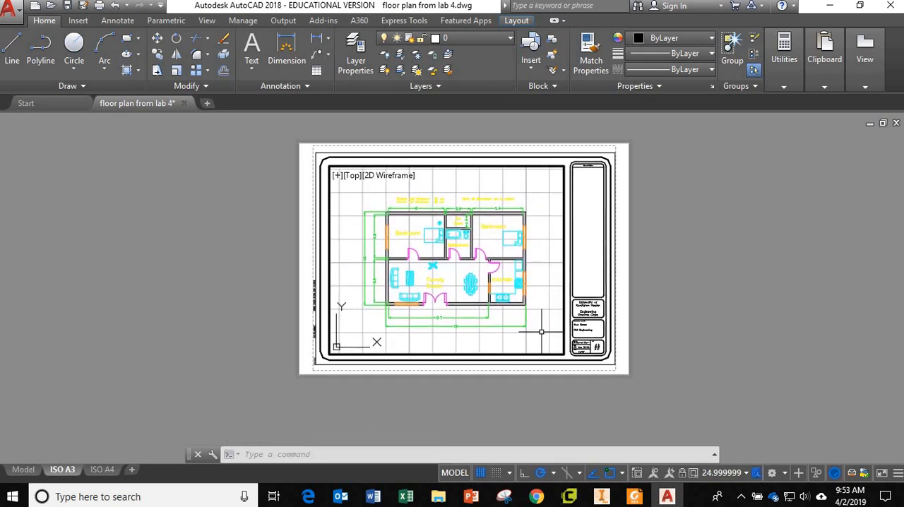
{"action": "left_click", "coordinate": [744, 473]}
{"action": "left_click", "coordinate": [724, 295]}
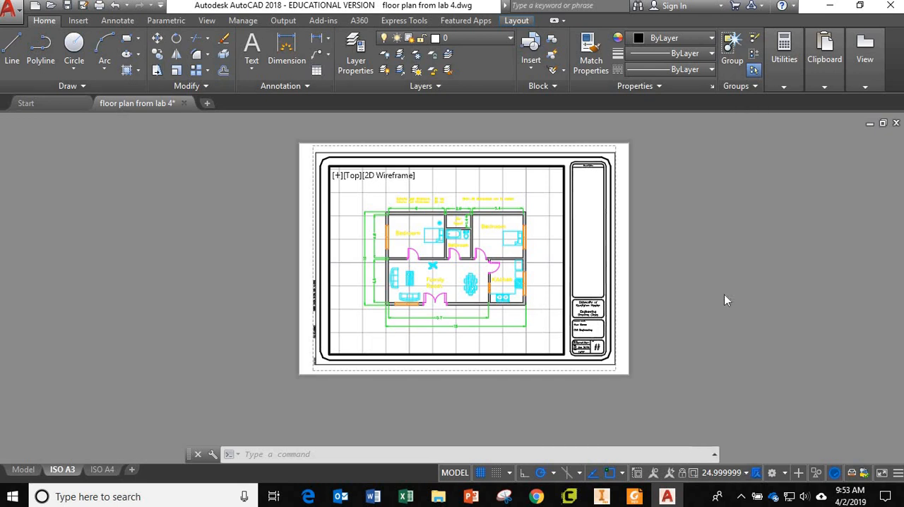
Return to paper space and examine the scaled floor plan and the title block on the sheet
{"action": "double_click", "coordinate": [626, 347]}
{"action": "scroll", "coordinate": [625, 346], "scroll_direction": "up", "scroll_amount": 4}
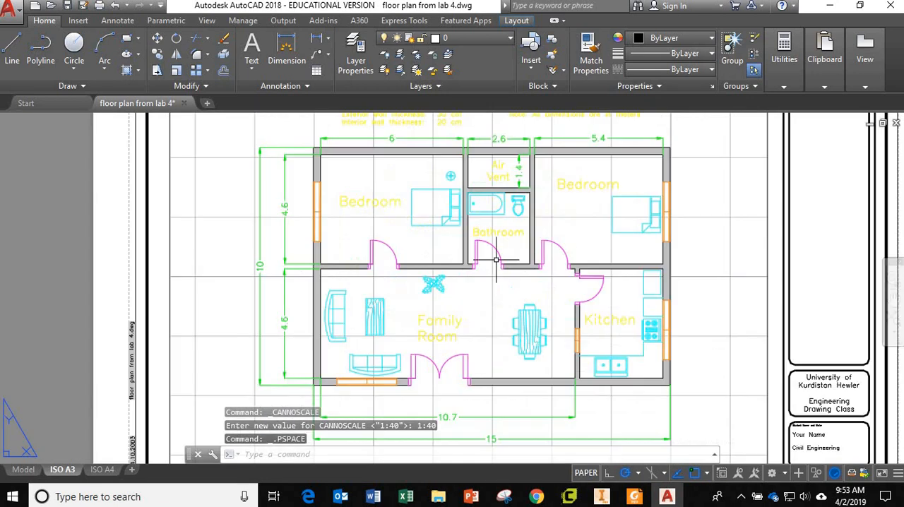
{"action": "scroll", "coordinate": [579, 288], "scroll_direction": "down", "scroll_amount": 8}
{"action": "scroll", "coordinate": [580, 288], "scroll_direction": "up", "scroll_amount": 6}
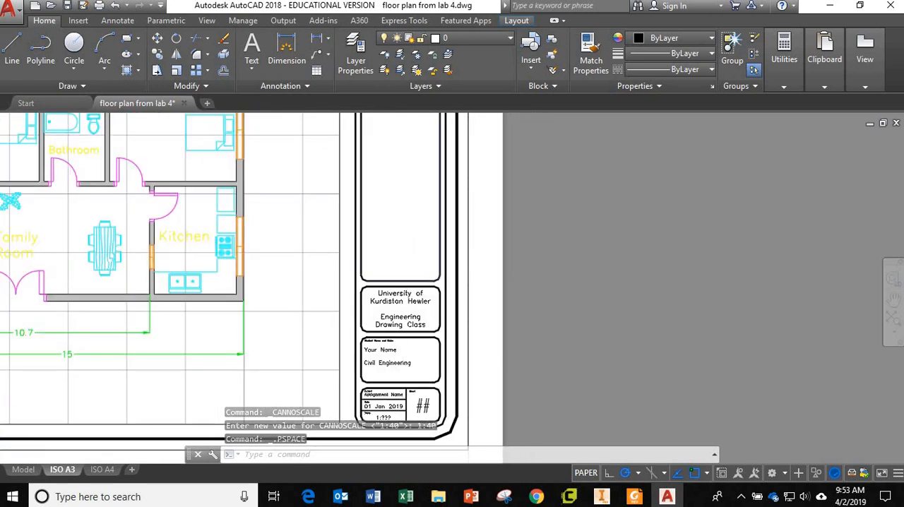
{"action": "scroll", "coordinate": [346, 277], "scroll_direction": "down", "scroll_amount": 4}
{"action": "middle_click_drag", "start_coordinate": [346, 278], "coordinate": [422, 298]}
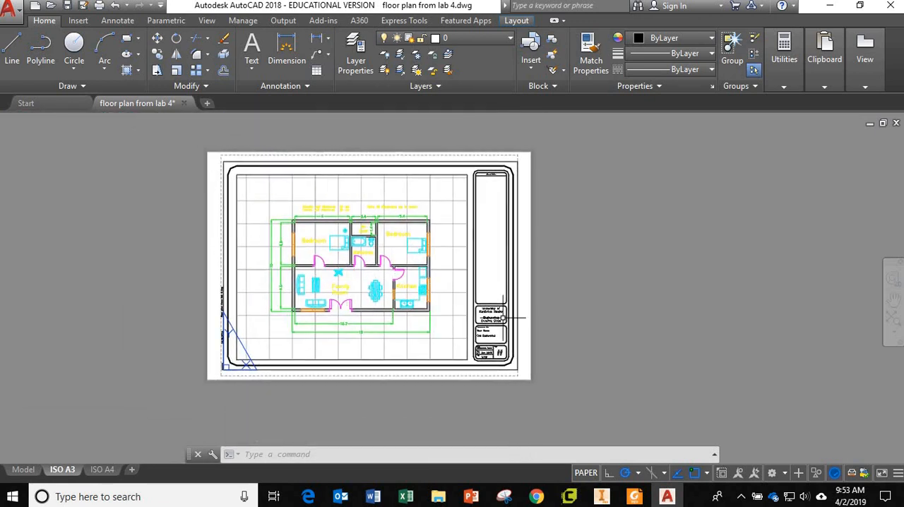
{"action": "scroll", "coordinate": [501, 314], "scroll_direction": "up", "scroll_amount": 5}
{"action": "scroll", "coordinate": [501, 314], "scroll_direction": "down", "scroll_amount": 3}
{"action": "middle_click_drag", "start_coordinate": [423, 312], "coordinate": [423, 294]}
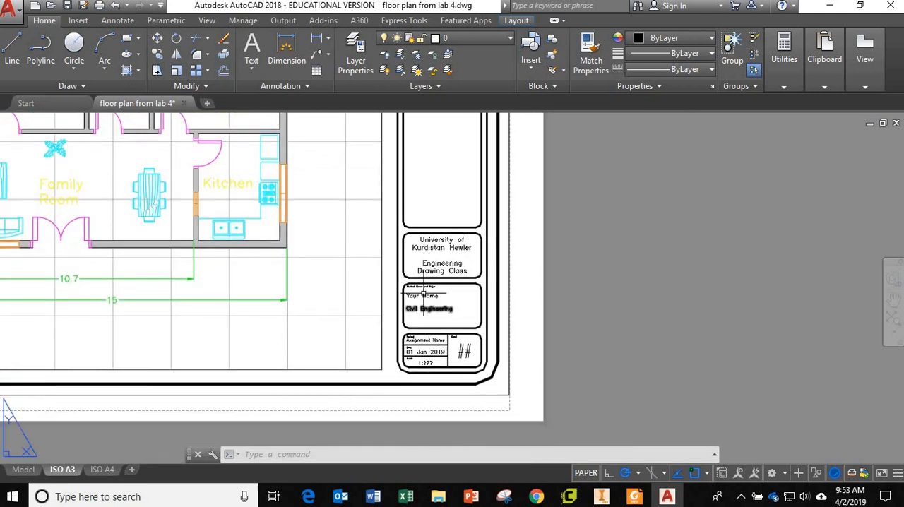
Make Title Block the current layer
{"action": "left_click", "coordinate": [472, 42]}
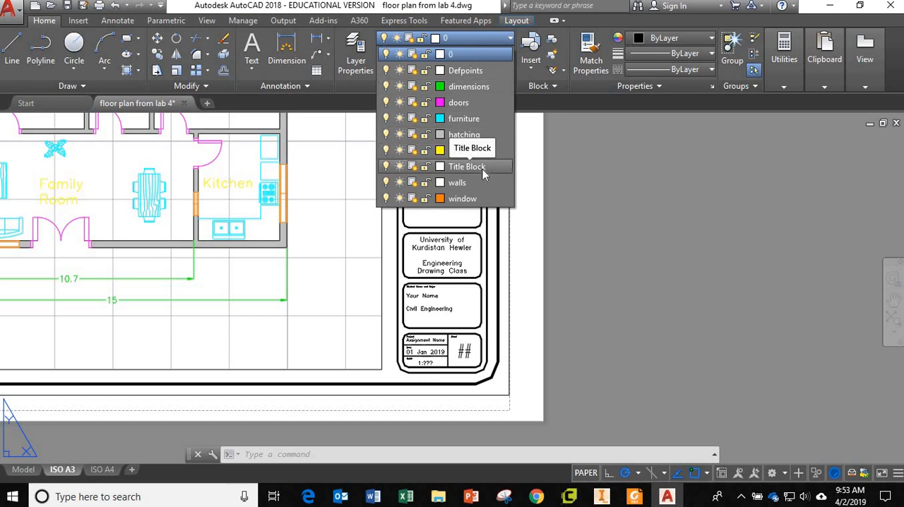
{"action": "left_click", "coordinate": [558, 280]}
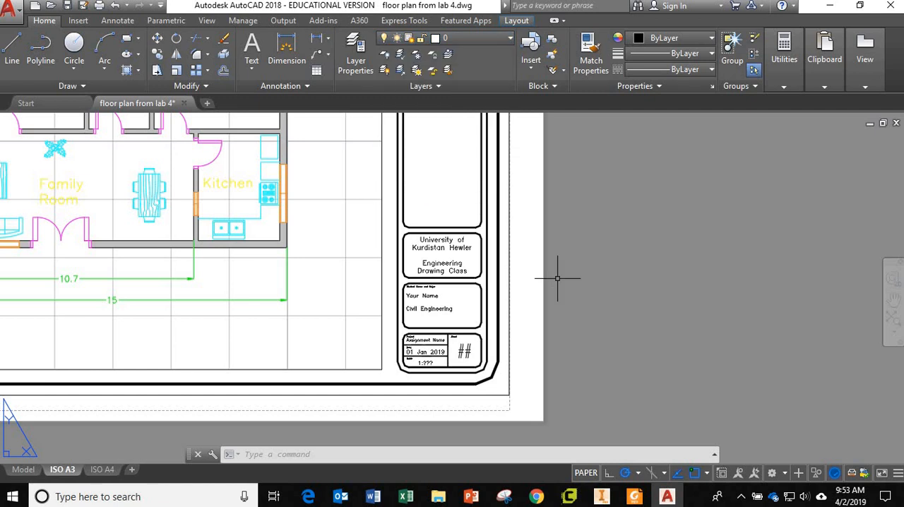
{"action": "left_click", "coordinate": [474, 36]}
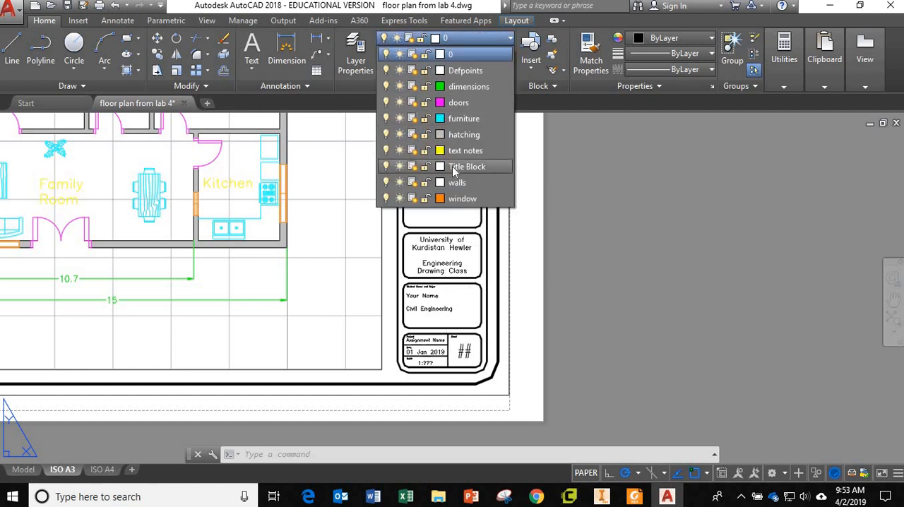
{"action": "left_click", "coordinate": [454, 166]}
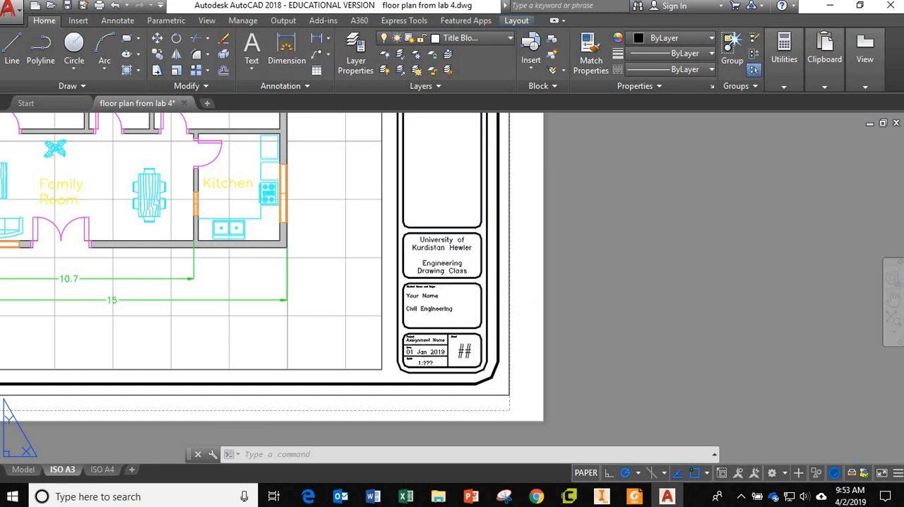
Replace the "Your Name" placeholder in the title block with the student's full name, widening its text frame to fit one line
{"action": "left_click", "coordinate": [426, 296]}
{"action": "left_click", "coordinate": [426, 296]}
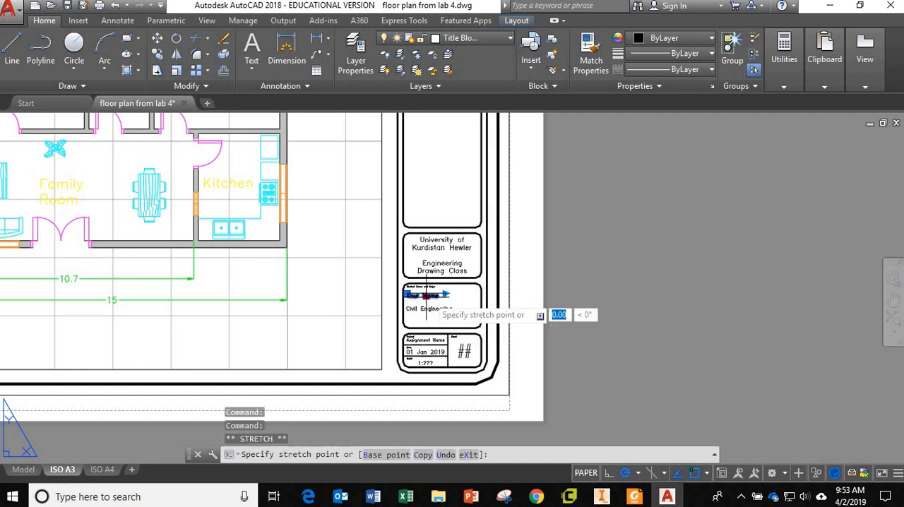
{"action": "left_click", "coordinate": [426, 297]}
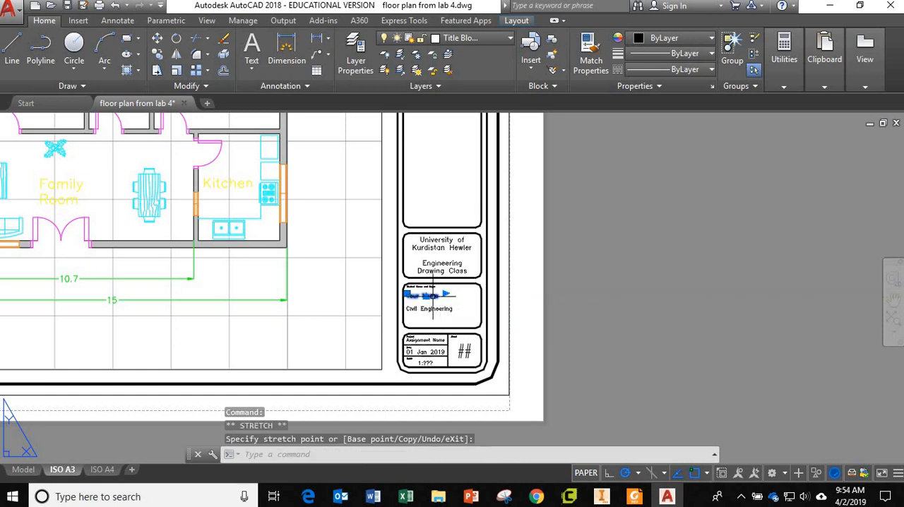
{"action": "scroll", "coordinate": [434, 295], "scroll_direction": "up", "scroll_amount": 5}
{"action": "scroll", "coordinate": [424, 298], "scroll_direction": "up", "scroll_amount": 3}
{"action": "scroll", "coordinate": [428, 300], "scroll_direction": "down", "scroll_amount": 3}
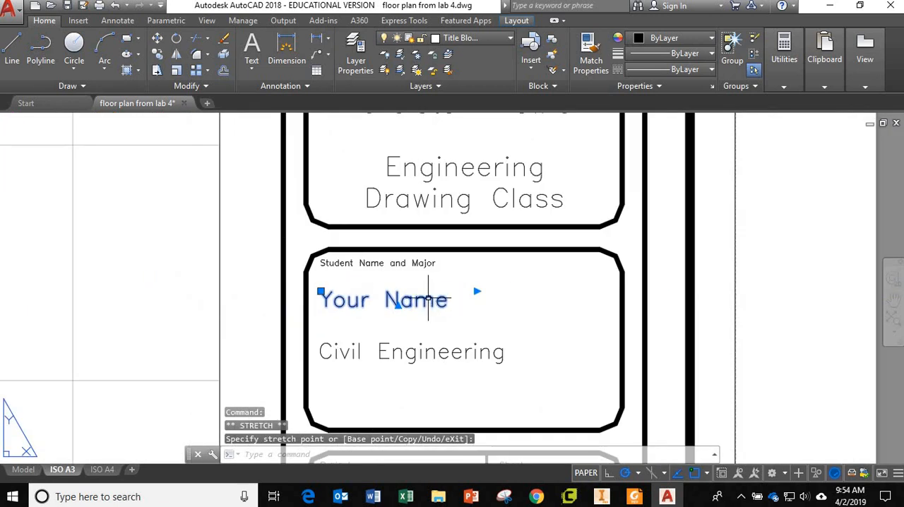
{"action": "double_click", "coordinate": [459, 302]}
{"action": "left_click_drag", "start_coordinate": [458, 300], "coordinate": [323, 302]}
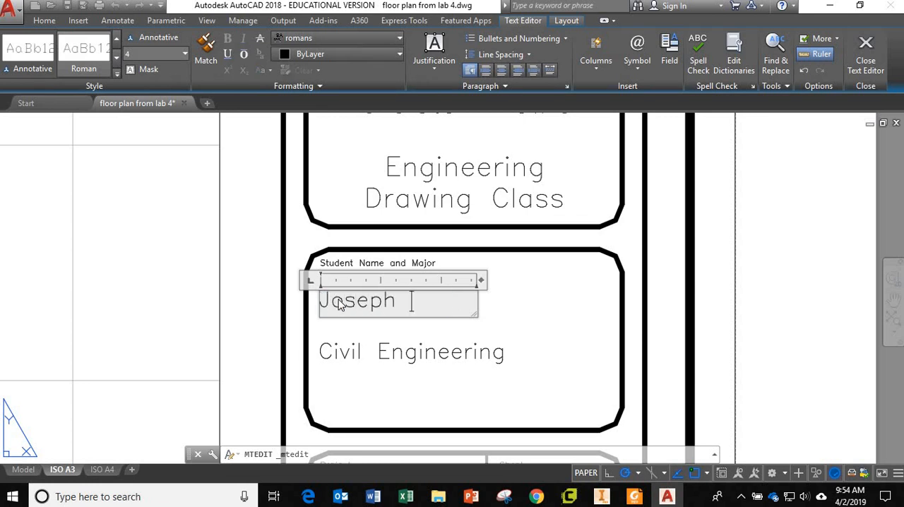
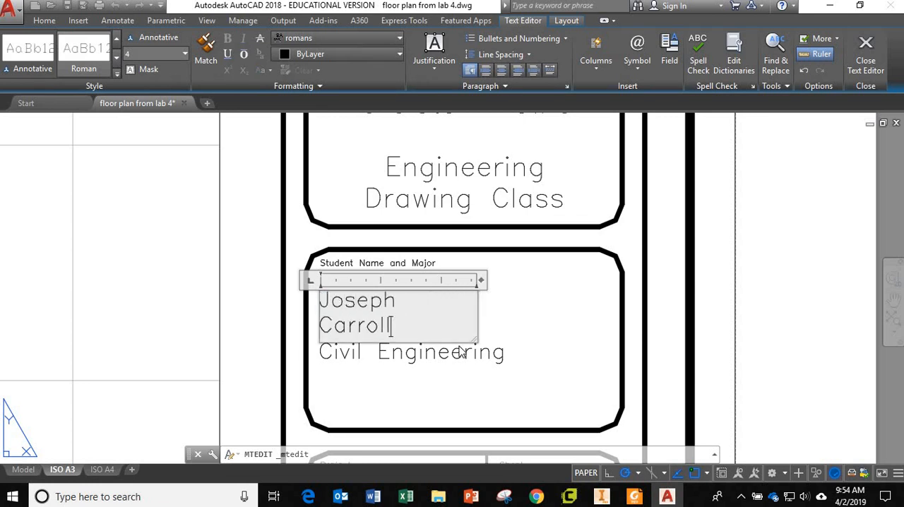
{"action": "left_click_drag", "start_coordinate": [473, 341], "coordinate": [517, 331]}
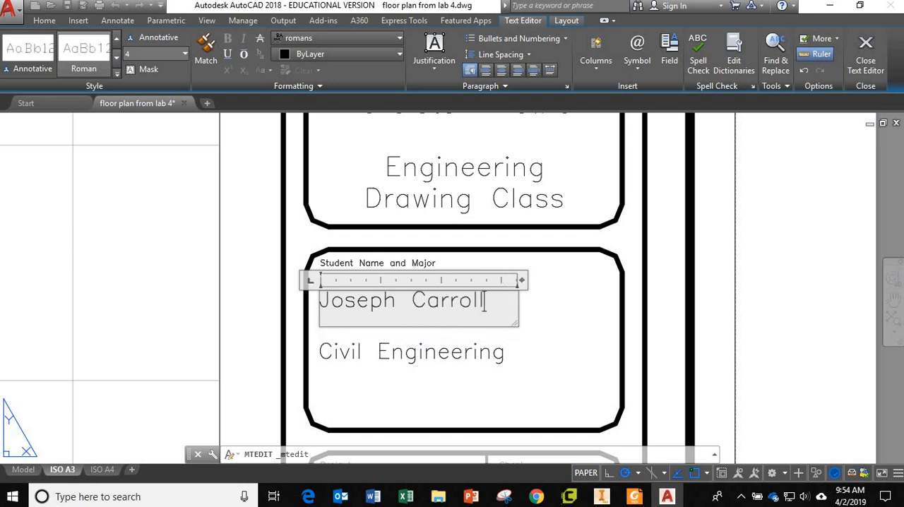
{"action": "left_click", "coordinate": [560, 365]}
{"action": "scroll", "coordinate": [525, 348], "scroll_direction": "down", "scroll_amount": 5}
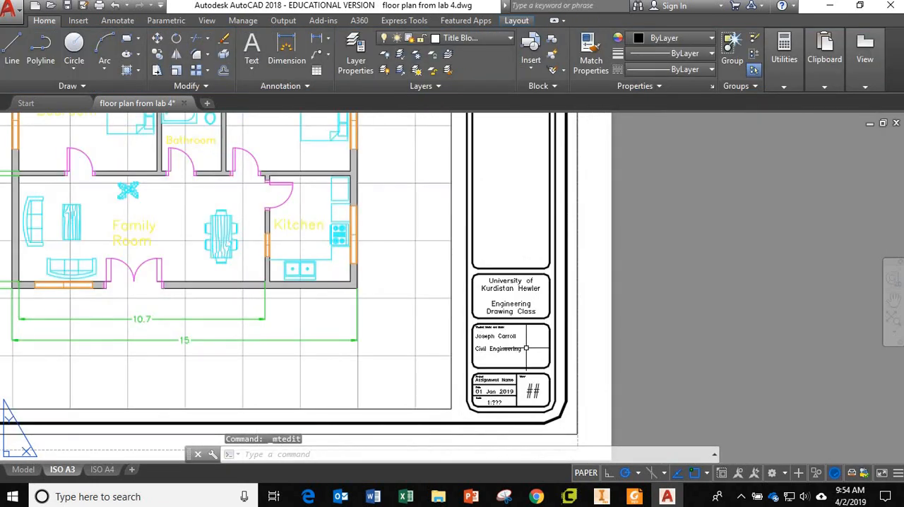
Set the Scale entry in the title block to 1:40 and end the text editing command
{"action": "scroll", "coordinate": [526, 348], "scroll_direction": "up", "scroll_amount": 1}
{"action": "scroll", "coordinate": [480, 302], "scroll_direction": "up", "scroll_amount": 4}
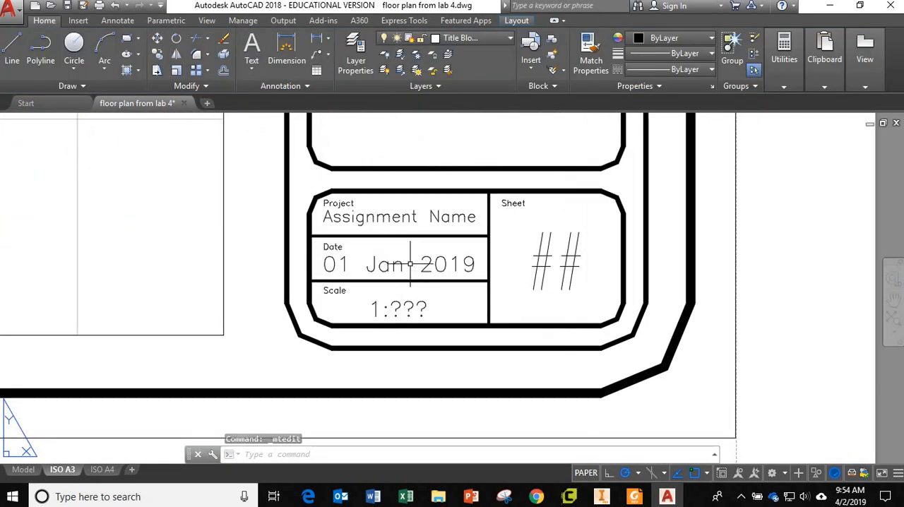
{"action": "double_click", "coordinate": [400, 308]}
{"action": "left_click_drag", "start_coordinate": [382, 308], "coordinate": [427, 313]}
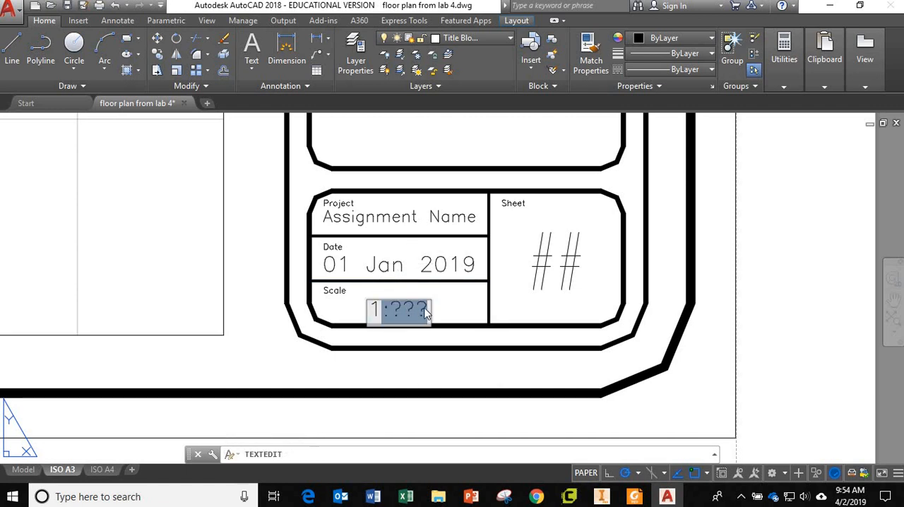
{"action": "type", "text": ":40"}
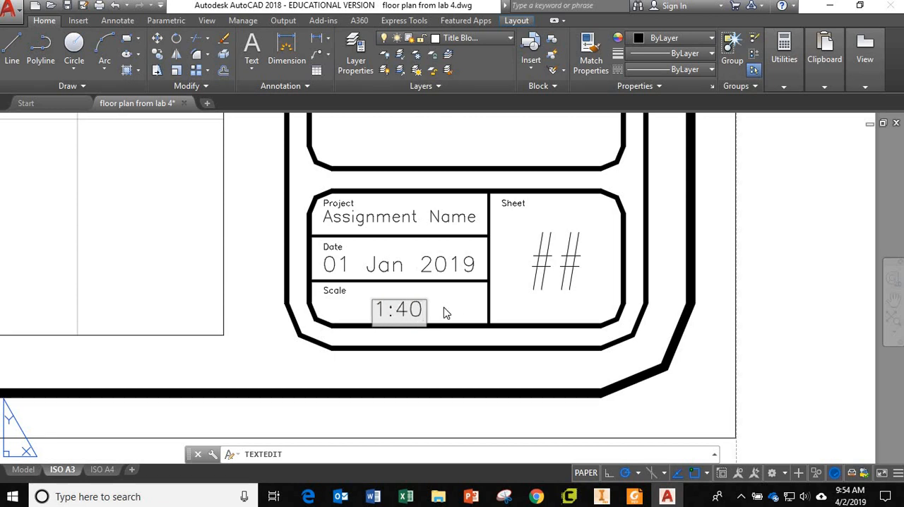
{"action": "left_click", "coordinate": [445, 313]}
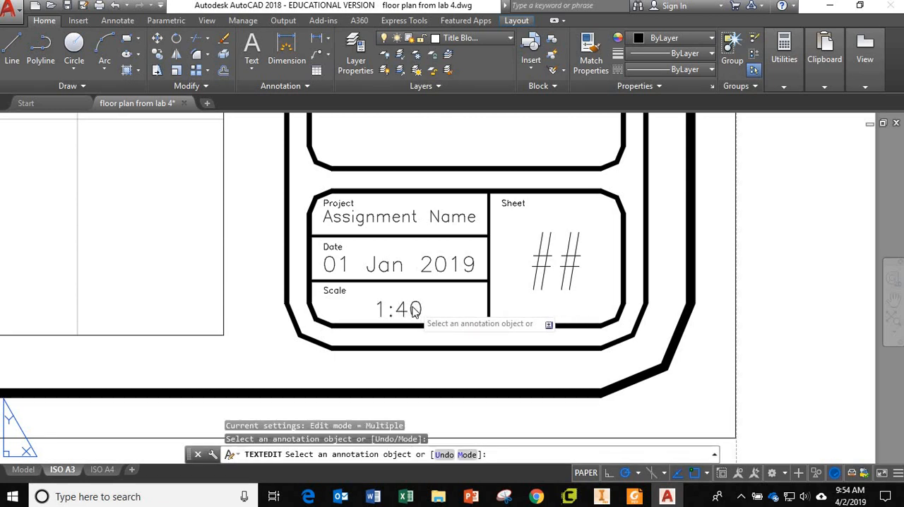
{"action": "left_click", "coordinate": [415, 312]}
{"action": "key", "text": "Escape"}
{"action": "key", "text": "Escape"}
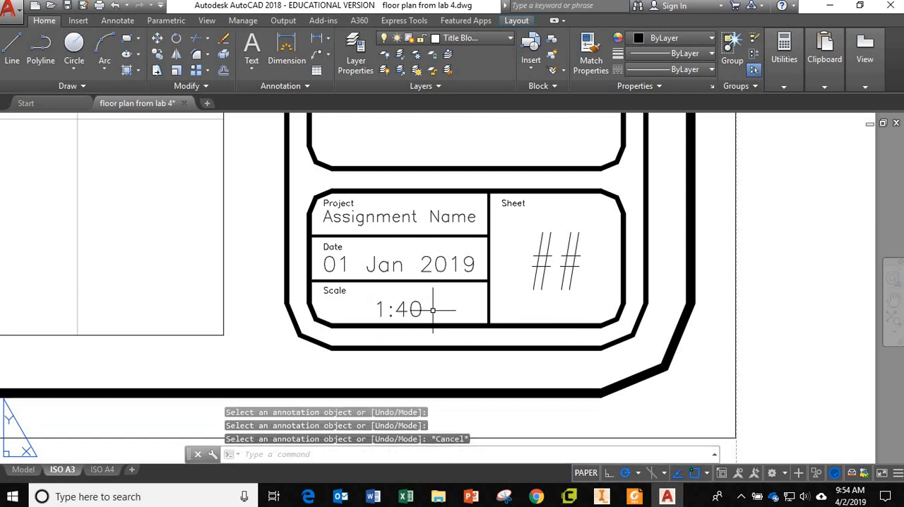
Reposition the 1:40 text slightly higher within the title block's Scale cell and clear the selection
{"action": "left_click", "coordinate": [433, 309]}
{"action": "left_click", "coordinate": [401, 306]}
{"action": "left_click", "coordinate": [372, 315]}
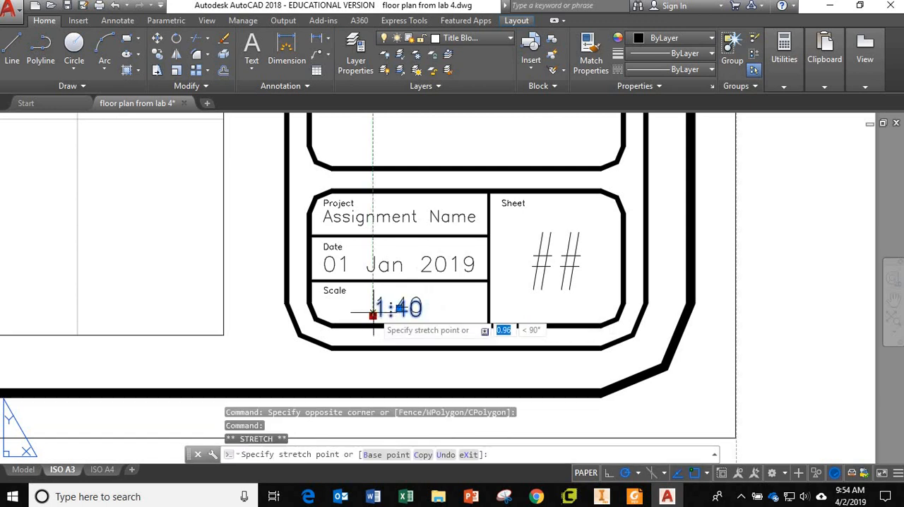
{"action": "left_click", "coordinate": [373, 308]}
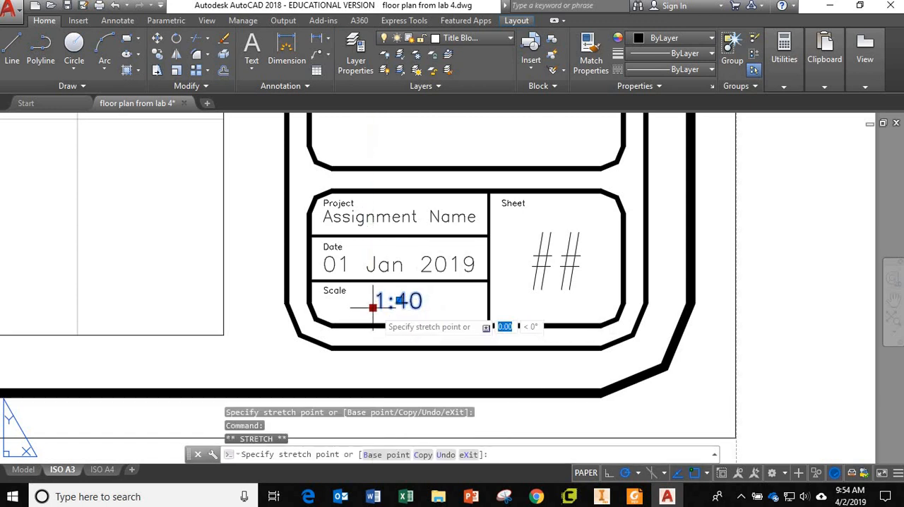
{"action": "left_click", "coordinate": [373, 314]}
{"action": "left_click", "coordinate": [463, 308]}
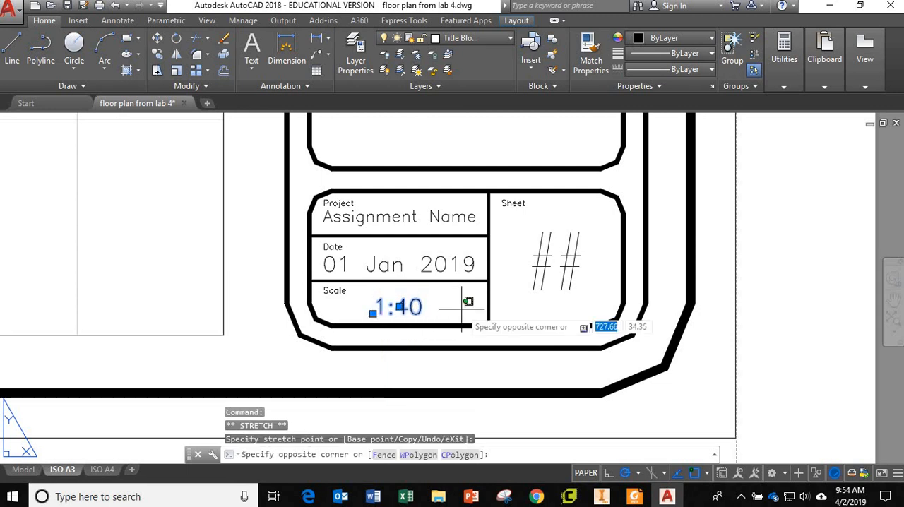
{"action": "key", "text": "Escape"}
{"action": "key", "text": "Escape"}
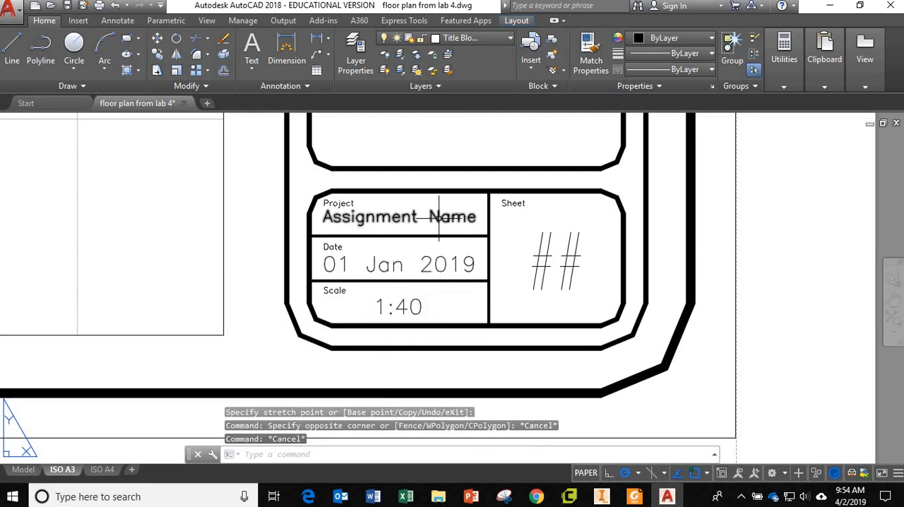
Replace the Project entry with "Lab 4 Assignment" on a single line at a text height of 3
{"action": "double_click", "coordinate": [437, 217]}
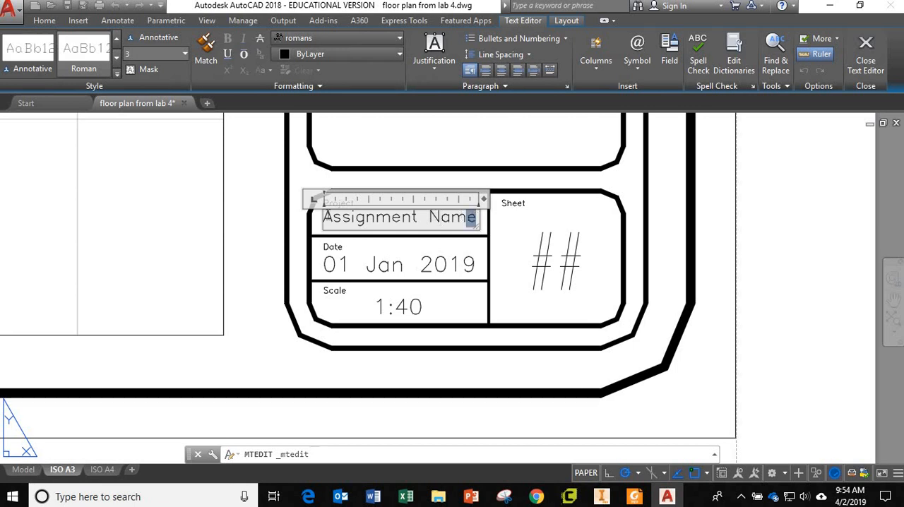
{"action": "left_click_drag", "start_coordinate": [327, 216], "coordinate": [323, 217]}
{"action": "type", "text": "Lab 4 Assign"}
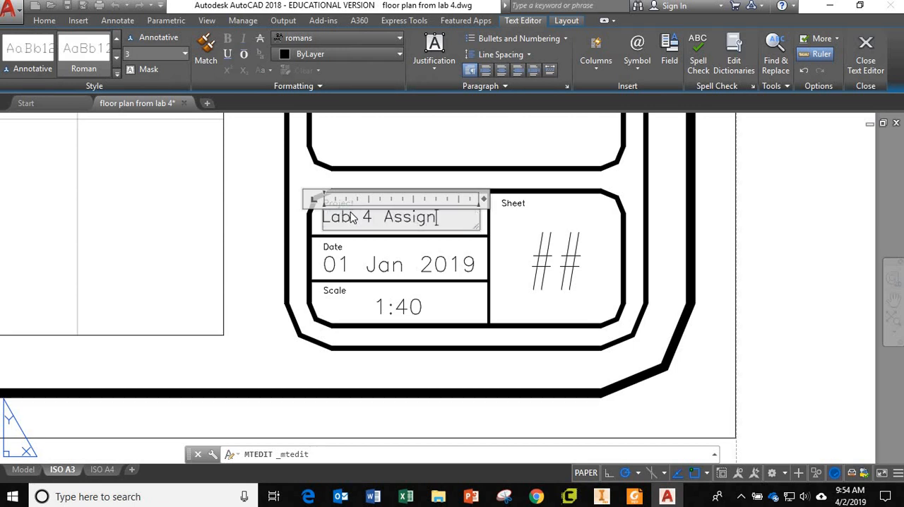
{"action": "type", "text": "ment"}
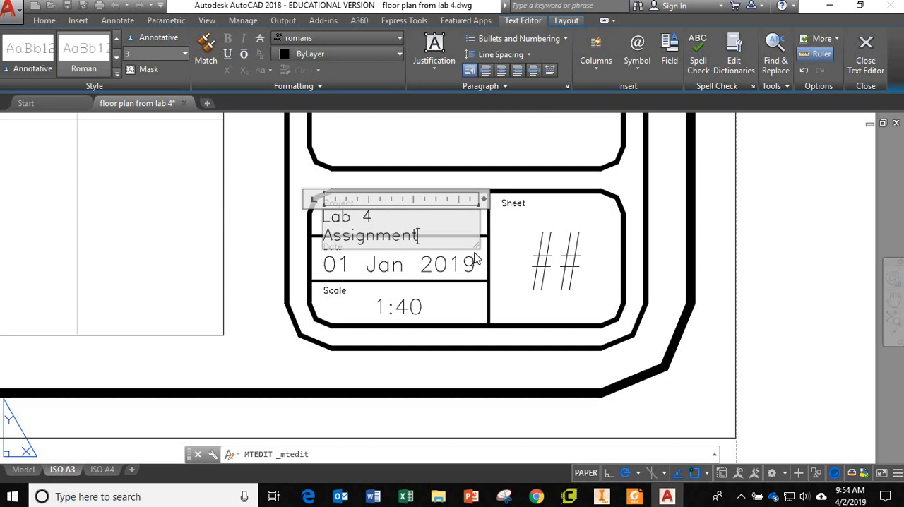
{"action": "left_click_drag", "start_coordinate": [472, 245], "coordinate": [314, 215]}
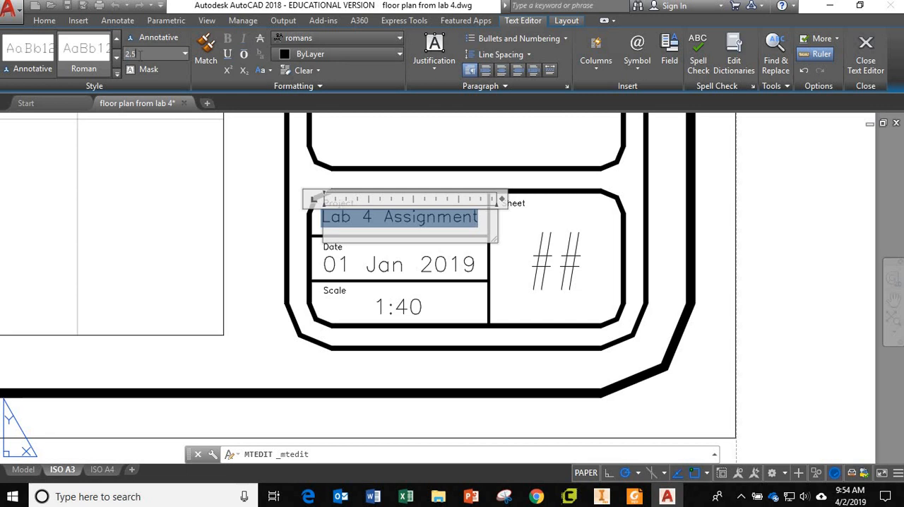
{"action": "key", "text": "Return"}
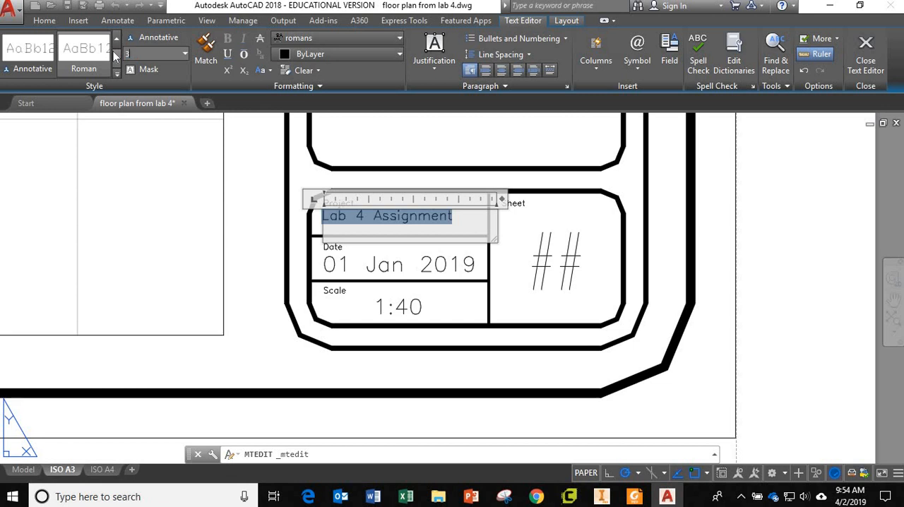
{"action": "key", "text": "Return"}
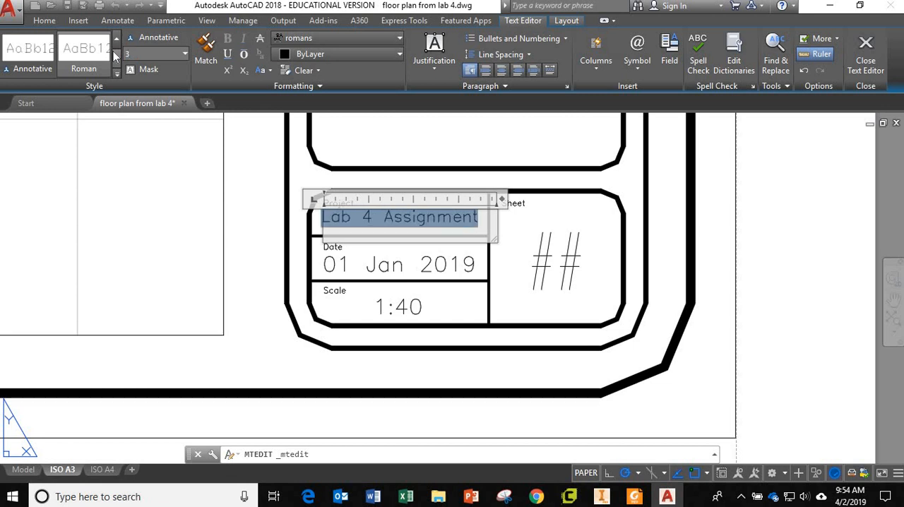
{"action": "left_click", "coordinate": [507, 275]}
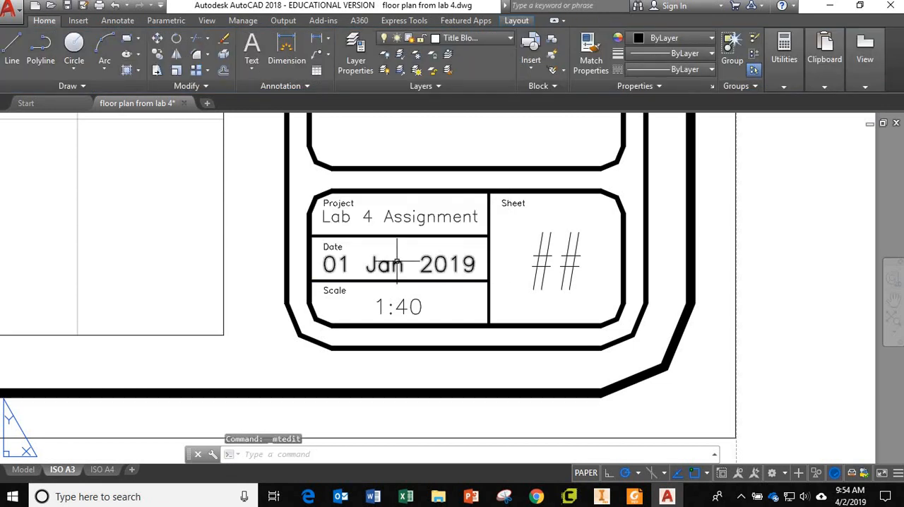
Replace the ## placeholder in the title block's Sheet cell with sheet number 1
{"action": "double_click", "coordinate": [543, 267]}
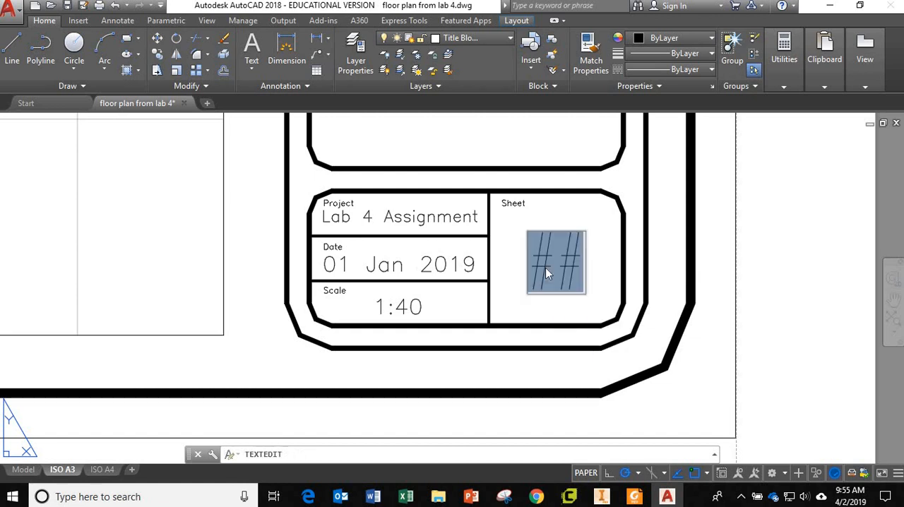
{"action": "type", "text": "1"}
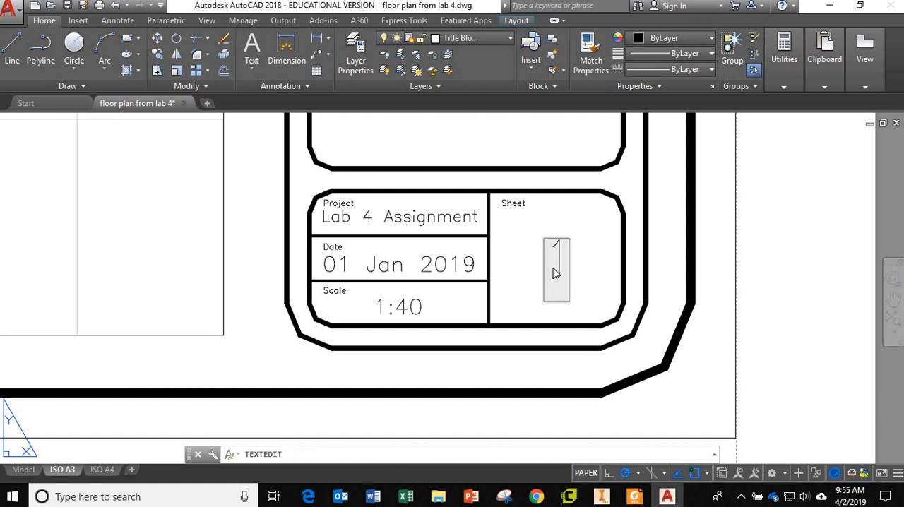
{"action": "left_click", "coordinate": [597, 290]}
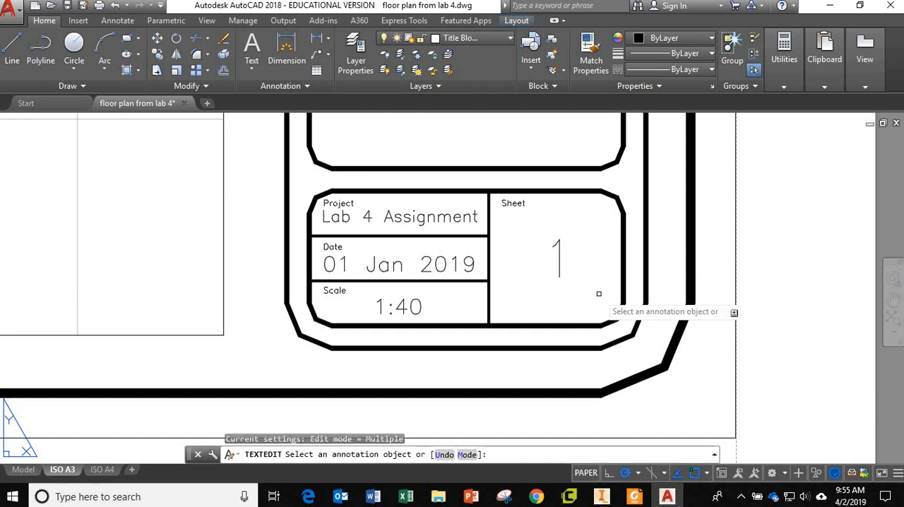
Examine the whole A3 sheet with its completed title block and the General Notes area above it
{"action": "scroll", "coordinate": [597, 292], "scroll_direction": "down", "scroll_amount": 5}
{"action": "scroll", "coordinate": [597, 291], "scroll_direction": "up", "scroll_amount": 6}
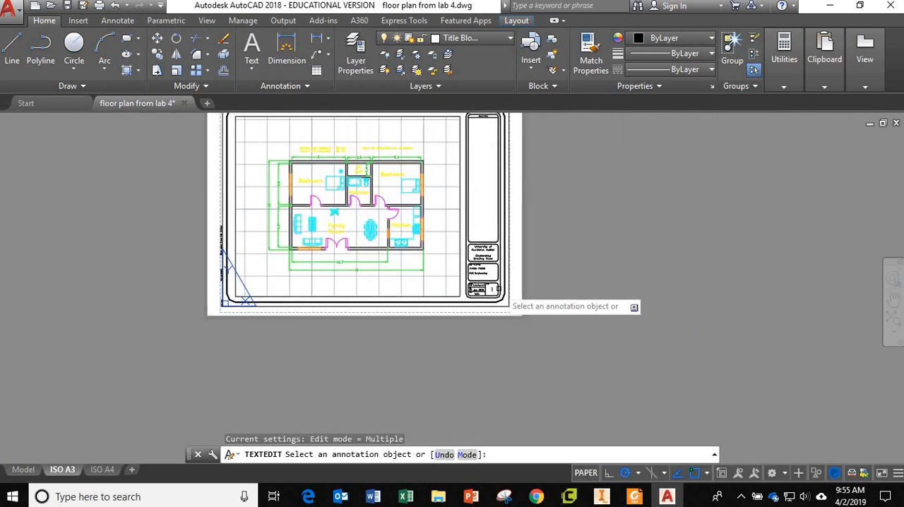
{"action": "scroll", "coordinate": [477, 292], "scroll_direction": "down", "scroll_amount": 5}
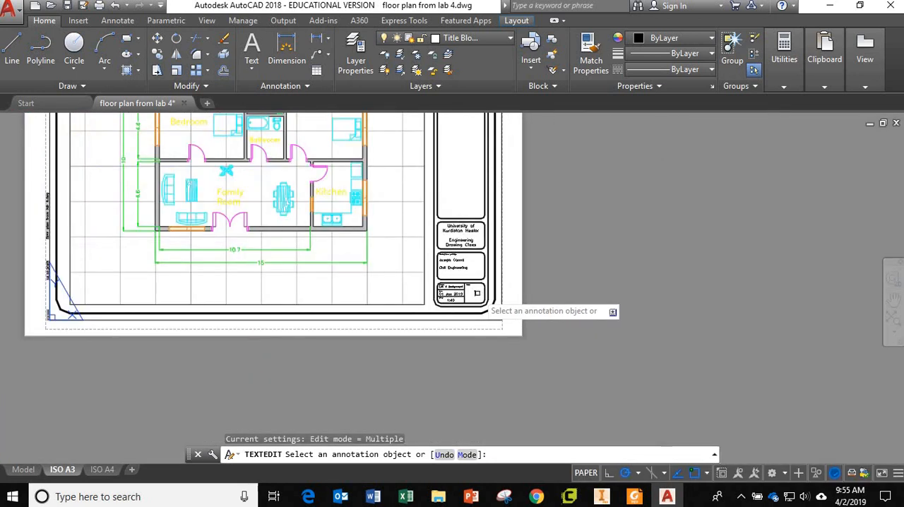
{"action": "scroll", "coordinate": [484, 296], "scroll_direction": "up", "scroll_amount": 6}
{"action": "scroll", "coordinate": [484, 297], "scroll_direction": "down", "scroll_amount": 5}
{"action": "scroll", "coordinate": [455, 173], "scroll_direction": "down", "scroll_amount": 2}
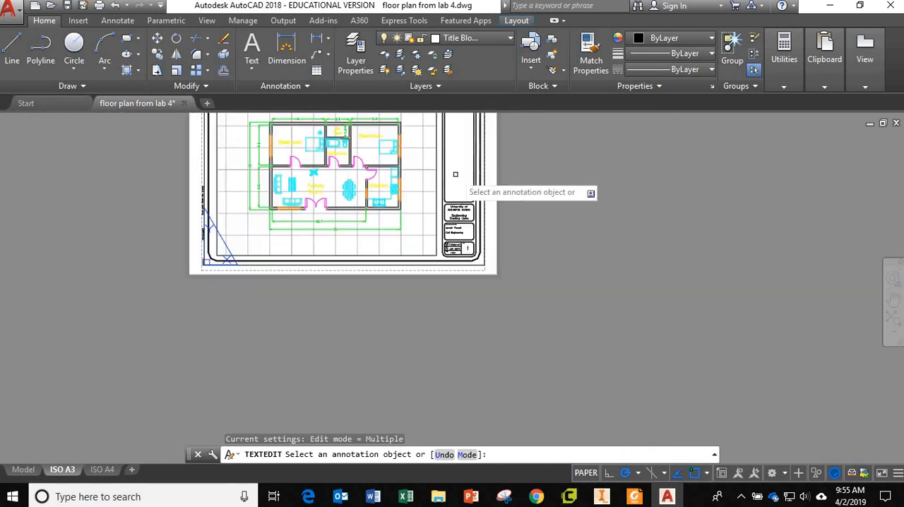
{"action": "middle_click_drag", "start_coordinate": [456, 174], "coordinate": [477, 281]}
{"action": "scroll", "coordinate": [479, 185], "scroll_direction": "up", "scroll_amount": 6}
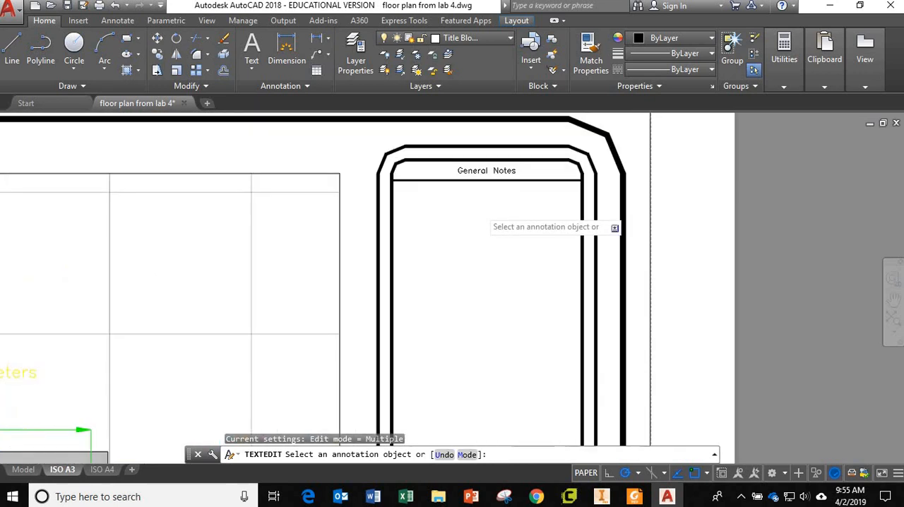
{"action": "scroll", "coordinate": [478, 212], "scroll_direction": "down", "scroll_amount": 2}
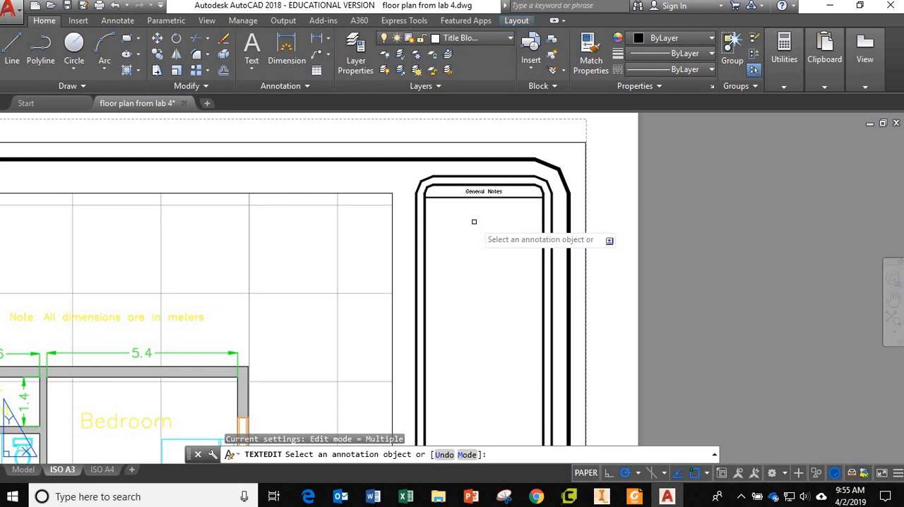
{"action": "scroll", "coordinate": [462, 258], "scroll_direction": "down", "scroll_amount": 2}
{"action": "scroll", "coordinate": [461, 259], "scroll_direction": "down", "scroll_amount": 2}
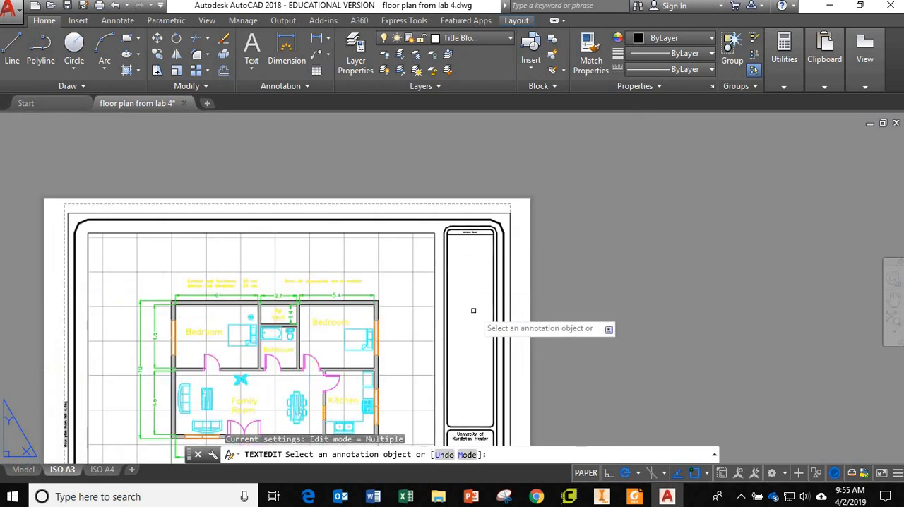
{"action": "middle_click_drag", "start_coordinate": [474, 310], "coordinate": [481, 242]}
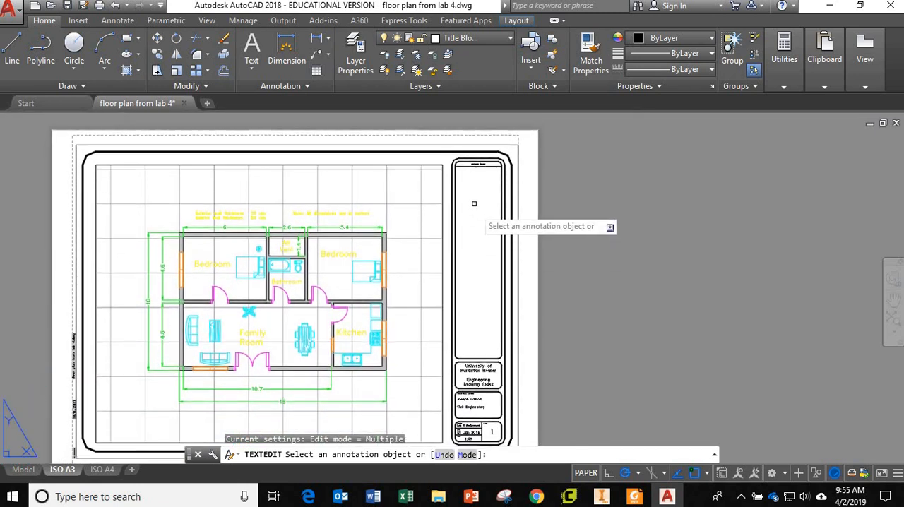
{"action": "scroll", "coordinate": [471, 185], "scroll_direction": "up", "scroll_amount": 4}
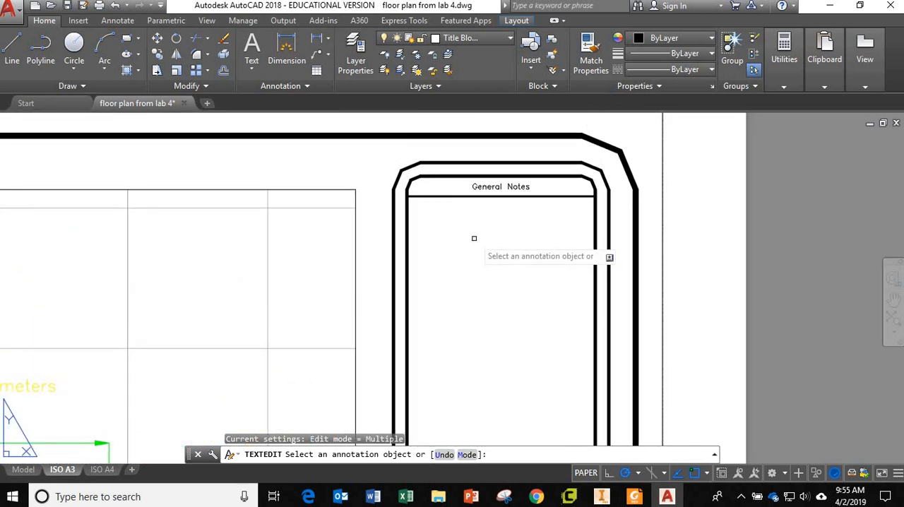
{"action": "scroll", "coordinate": [470, 260], "scroll_direction": "down", "scroll_amount": 3}
{"action": "scroll", "coordinate": [470, 259], "scroll_direction": "down", "scroll_amount": 2}
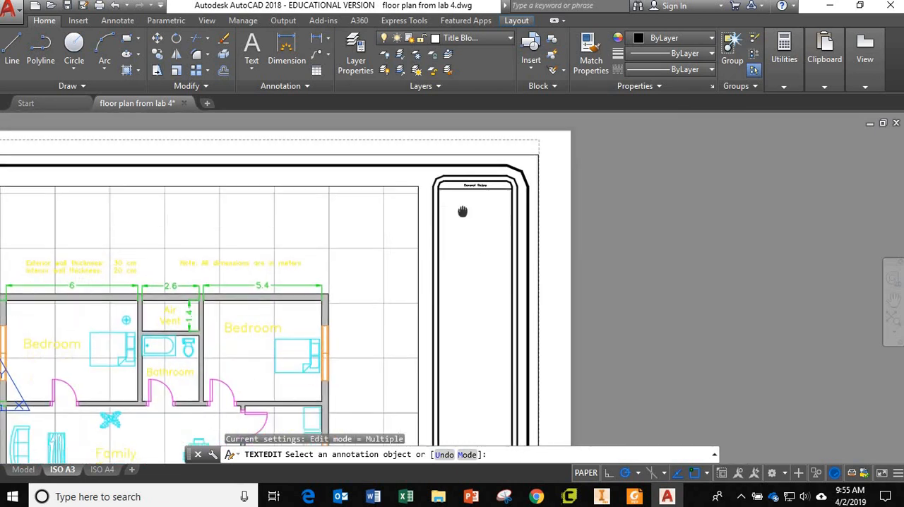
Define a multiline text box directly below the General Notes heading, spanning most of the notes column's width
{"action": "left_click", "coordinate": [482, 37]}
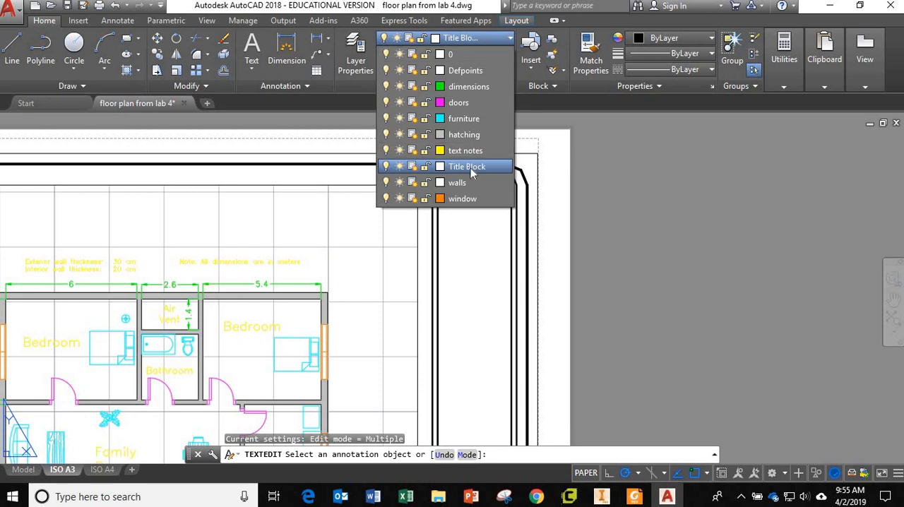
{"action": "left_click", "coordinate": [255, 45]}
{"action": "left_click", "coordinate": [251, 65]}
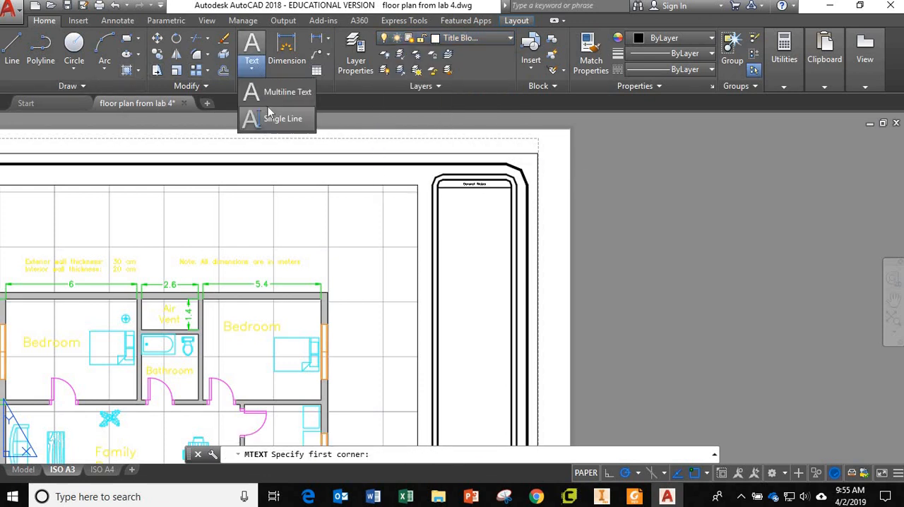
{"action": "left_click", "coordinate": [278, 92]}
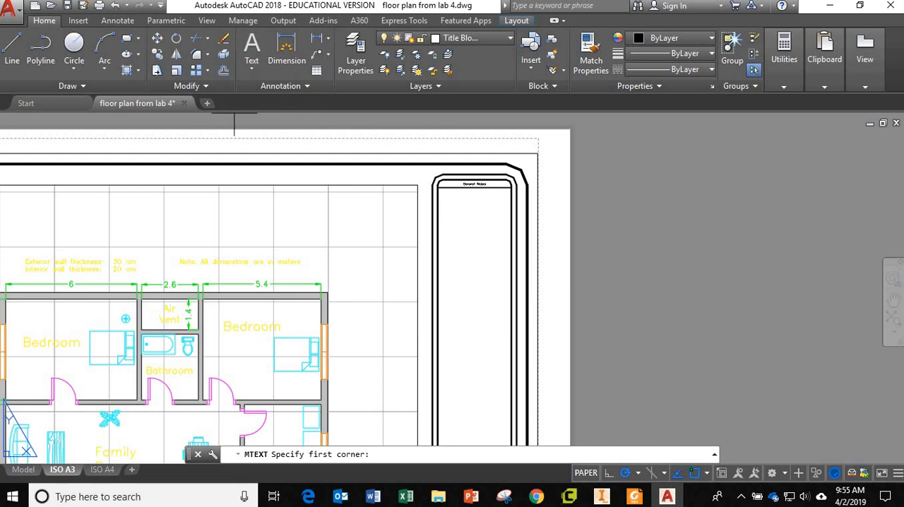
{"action": "scroll", "coordinate": [445, 199], "scroll_direction": "up", "scroll_amount": 2}
{"action": "scroll", "coordinate": [445, 198], "scroll_direction": "up", "scroll_amount": 2}
{"action": "left_click", "coordinate": [439, 188]}
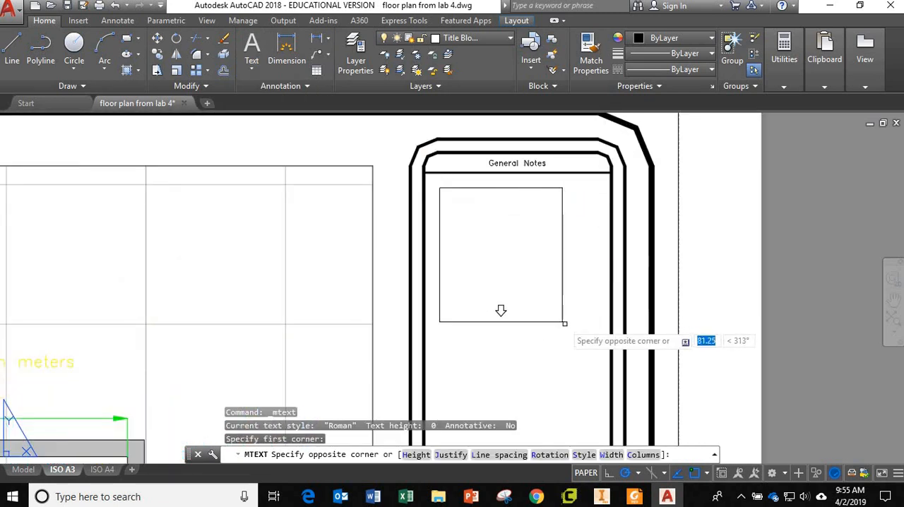
{"action": "left_click", "coordinate": [601, 335]}
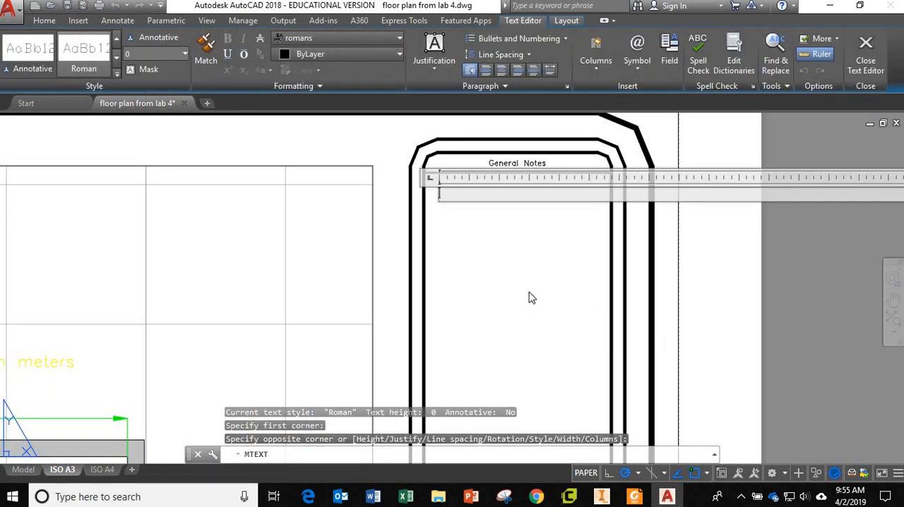
Enter the note "all dimensions are m" at a text height of 3 and finish the text
{"action": "type", "text": "all dimensions are m"}
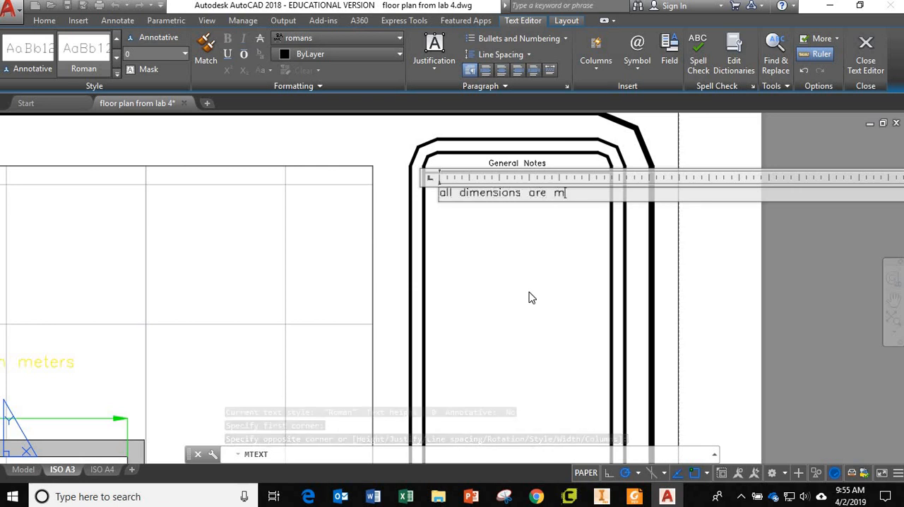
{"action": "left_click_drag", "start_coordinate": [568, 192], "coordinate": [427, 196]}
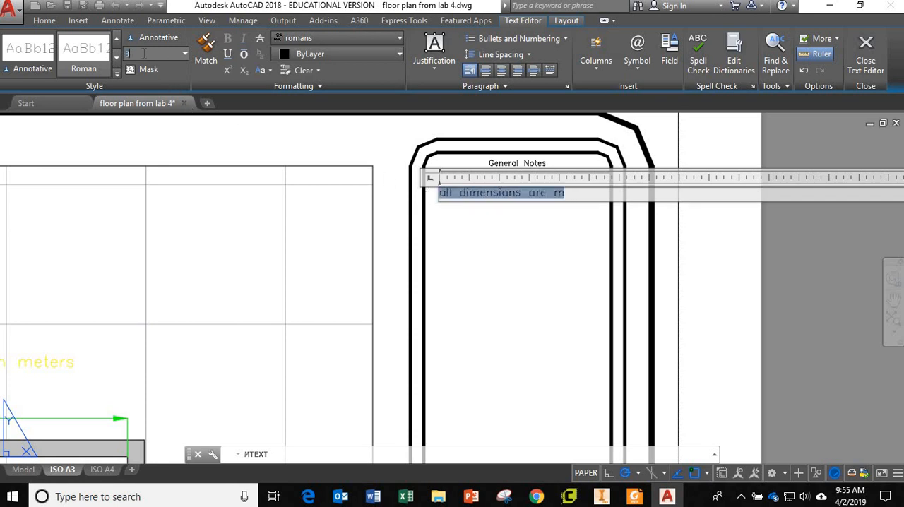
{"action": "key", "text": "Return"}
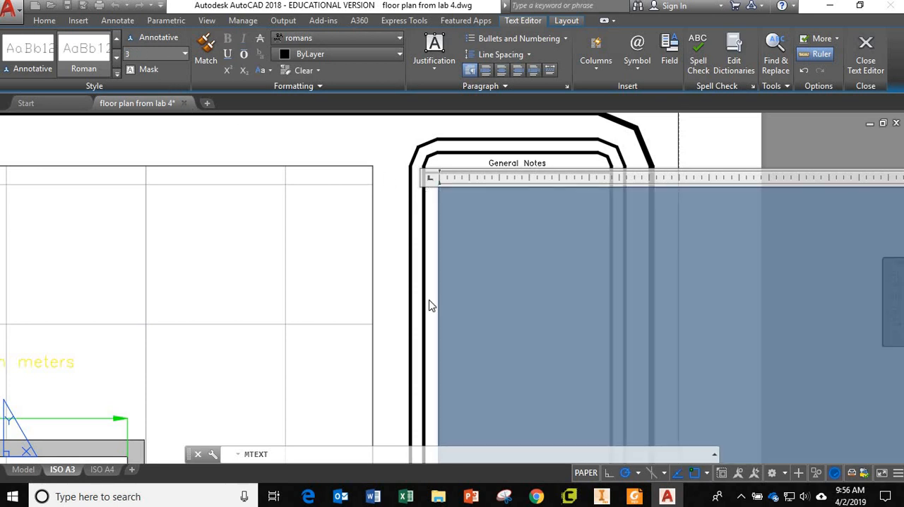
{"action": "key", "text": "Escape"}
Examine the size and placement of the new general note up close and within the whole A3 sheet
{"action": "scroll", "coordinate": [524, 221], "scroll_direction": "up", "scroll_amount": 2}
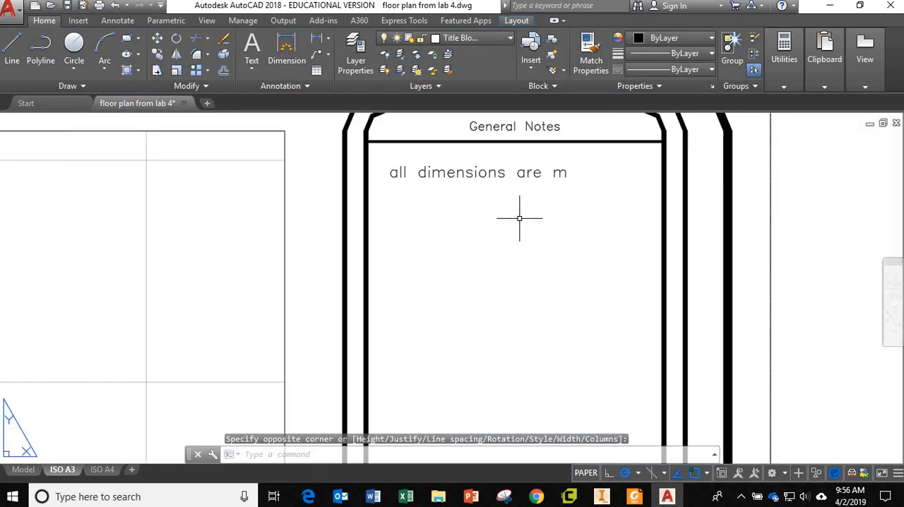
{"action": "scroll", "coordinate": [519, 218], "scroll_direction": "down", "scroll_amount": 3}
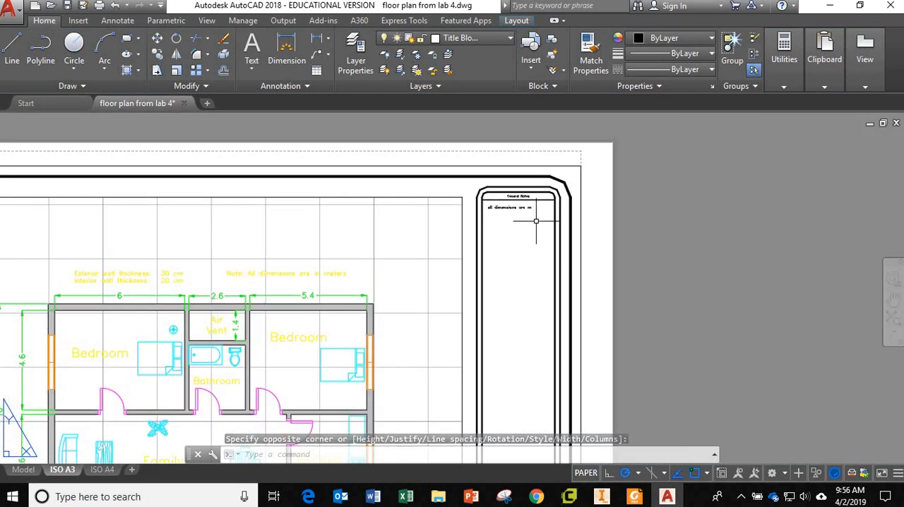
{"action": "scroll", "coordinate": [533, 221], "scroll_direction": "down", "scroll_amount": 4}
{"action": "scroll", "coordinate": [528, 208], "scroll_direction": "up", "scroll_amount": 7}
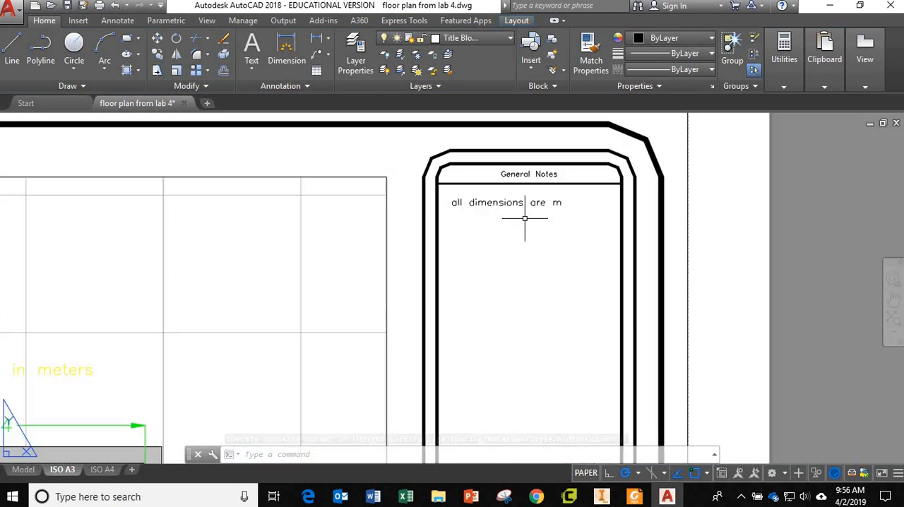
{"action": "scroll", "coordinate": [522, 211], "scroll_direction": "down", "scroll_amount": 3}
{"action": "scroll", "coordinate": [521, 216], "scroll_direction": "up", "scroll_amount": 4}
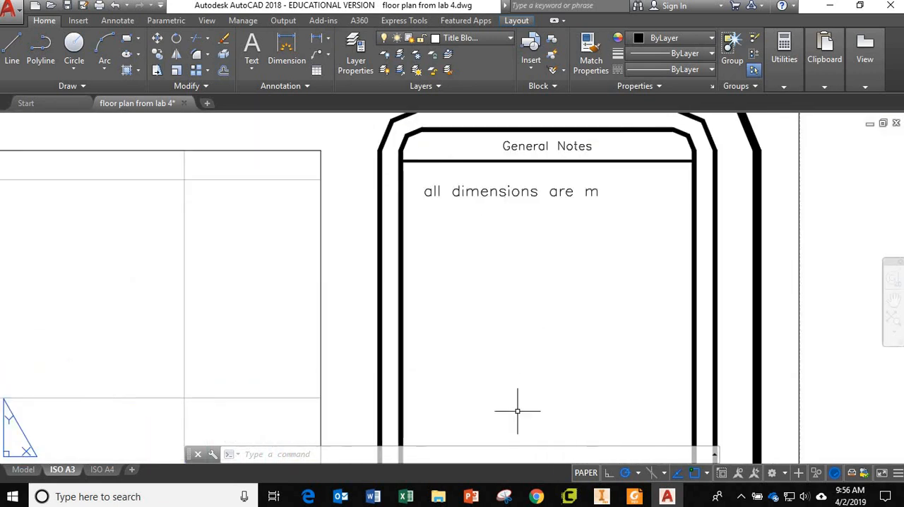
{"action": "scroll", "coordinate": [517, 410], "scroll_direction": "down", "scroll_amount": 8}
{"action": "middle_click_drag", "start_coordinate": [520, 398], "coordinate": [501, 220]}
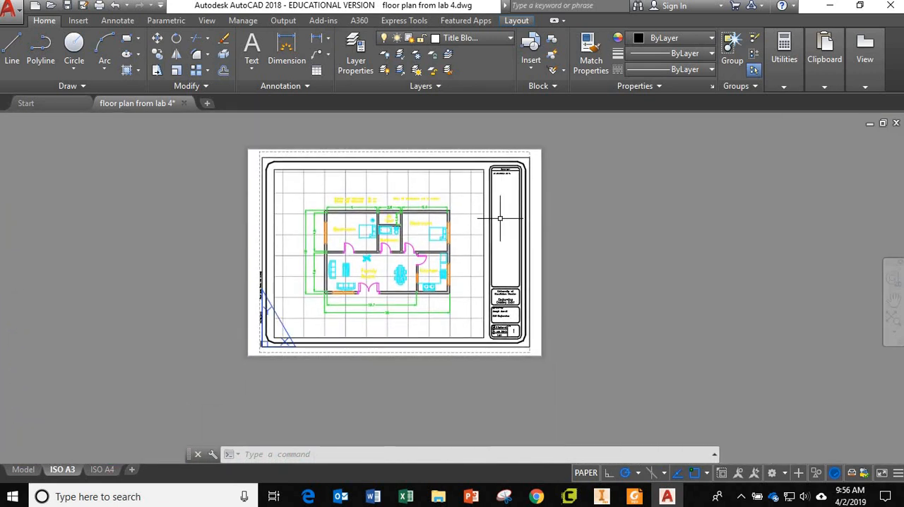
Draw a circle beside the A3 sheet and an arc beyond its upper right corner in paper space
{"action": "left_click", "coordinate": [74, 43]}
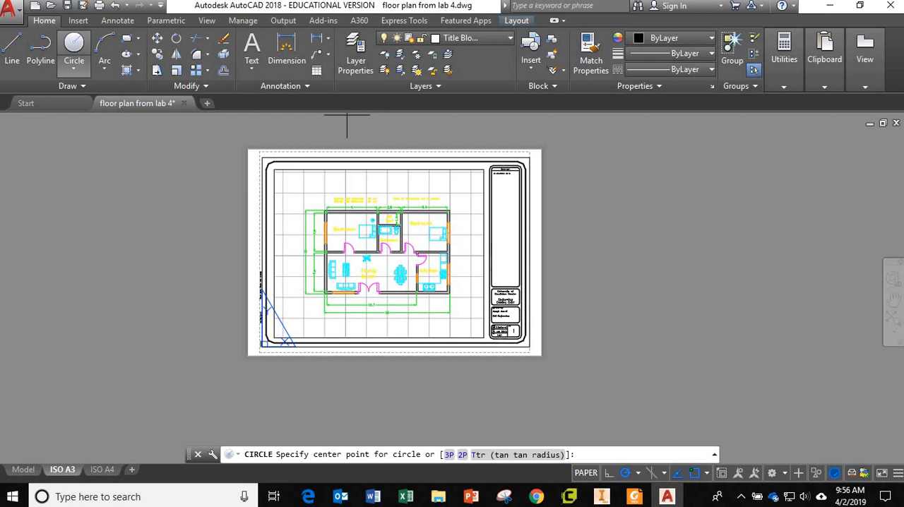
{"action": "left_click", "coordinate": [567, 252]}
{"action": "left_click", "coordinate": [590, 252]}
{"action": "left_click", "coordinate": [105, 44]}
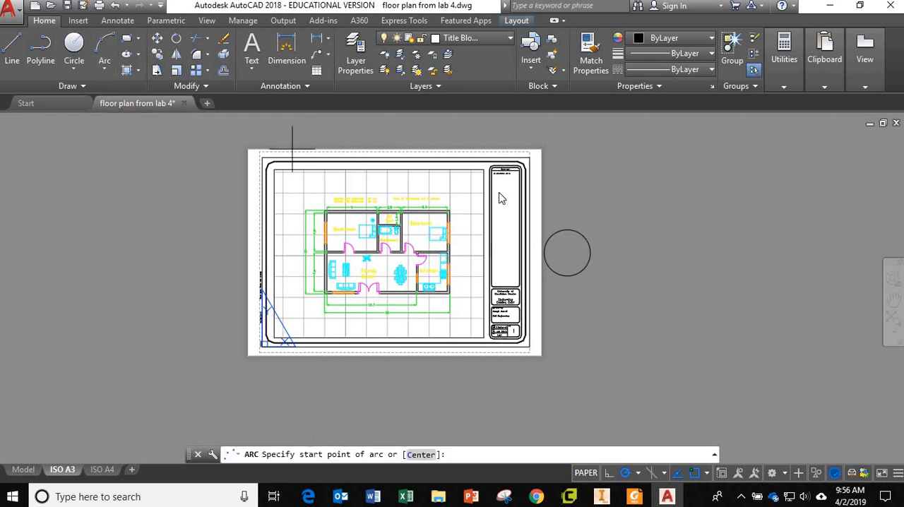
{"action": "left_click", "coordinate": [513, 132]}
{"action": "left_click", "coordinate": [562, 166]}
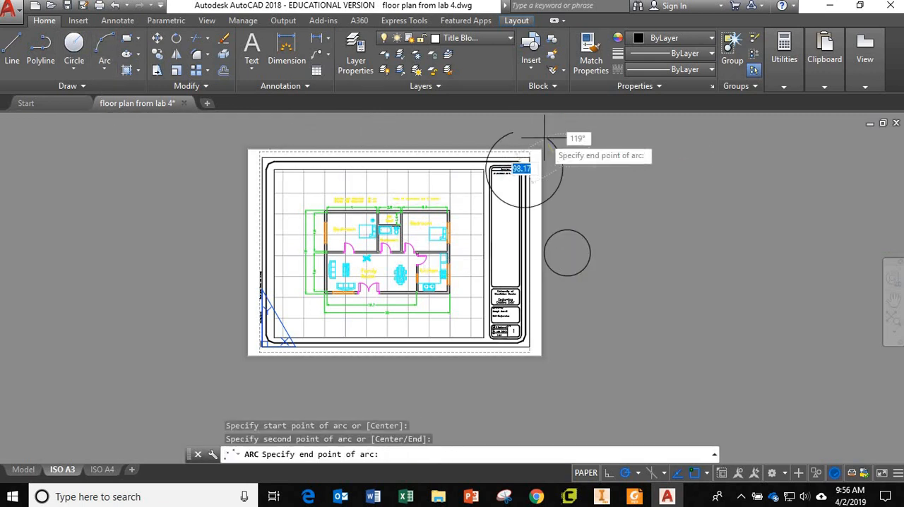
{"action": "left_click", "coordinate": [563, 171]}
{"action": "key", "text": "Escape"}
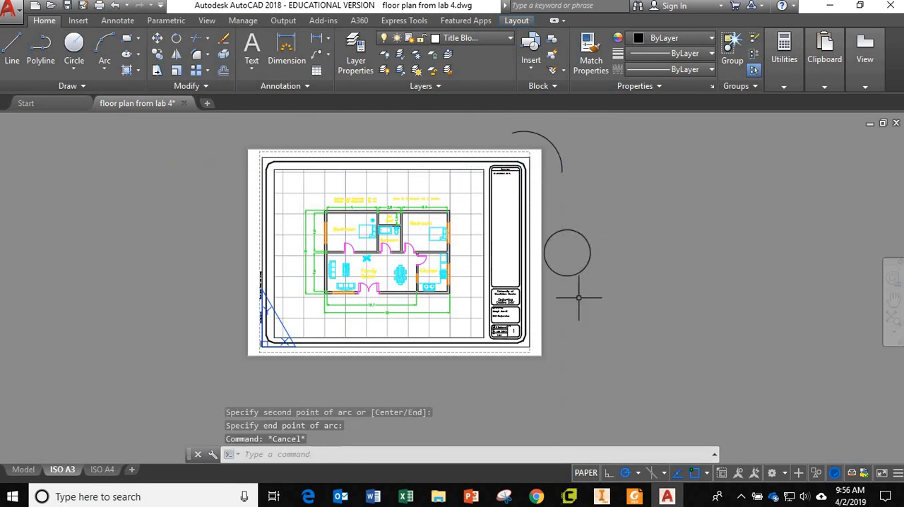
Check around the floor plan in model space for the paper-space circle and arc, and return to the ISO A3 layout
{"action": "left_click", "coordinate": [24, 470]}
{"action": "scroll", "coordinate": [598, 307], "scroll_direction": "down", "scroll_amount": 4}
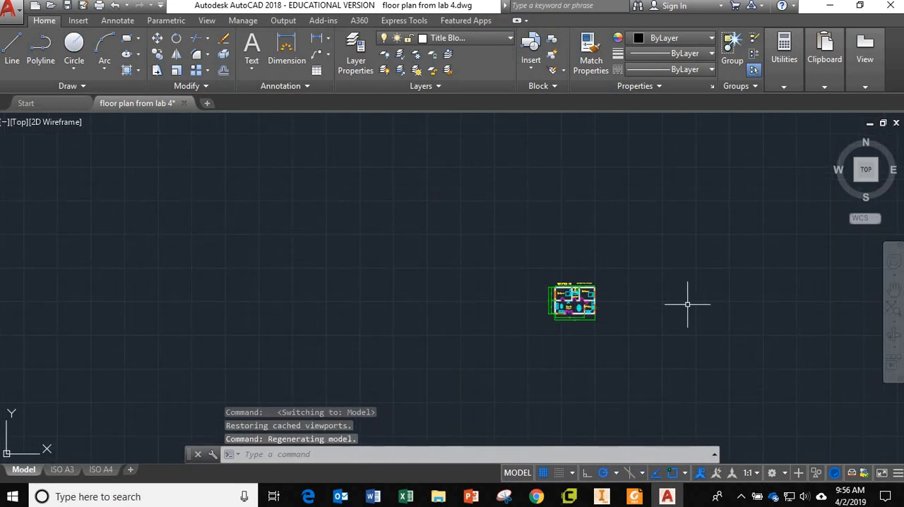
{"action": "scroll", "coordinate": [702, 305], "scroll_direction": "up", "scroll_amount": 3}
{"action": "scroll", "coordinate": [701, 305], "scroll_direction": "down", "scroll_amount": 1}
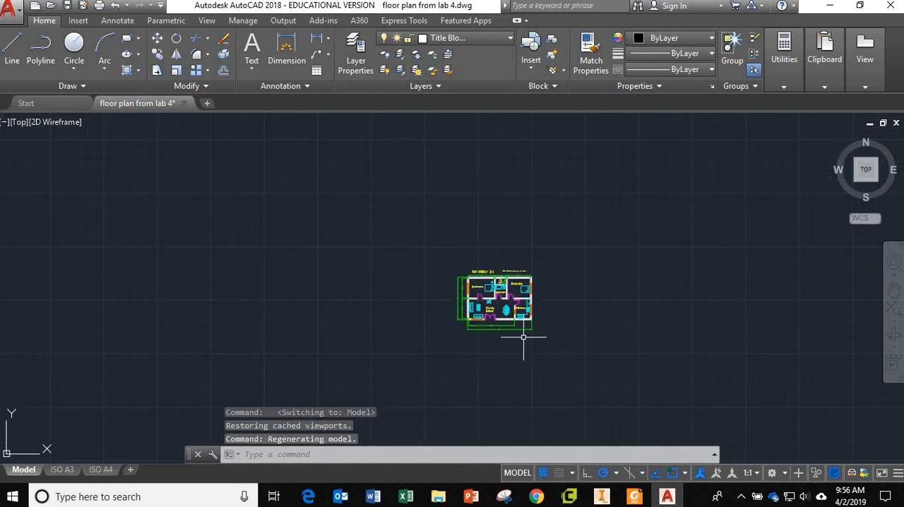
{"action": "left_click", "coordinate": [62, 469]}
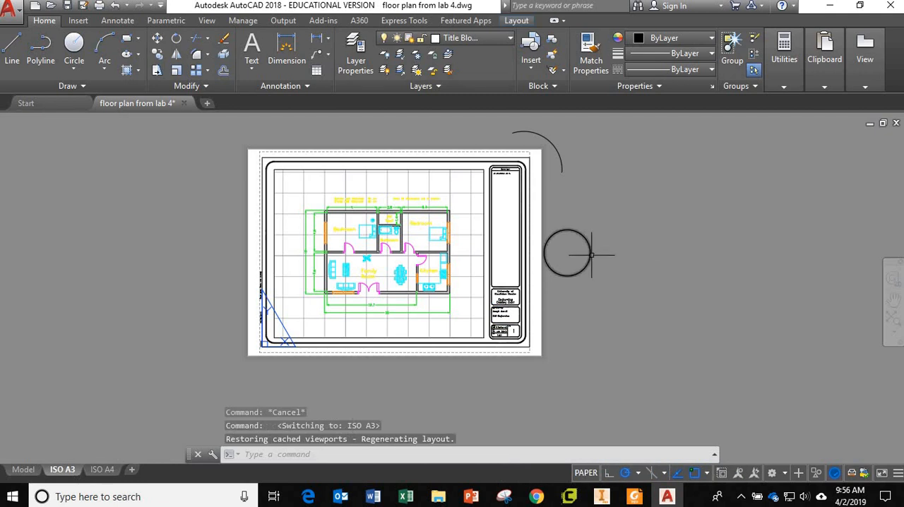
Erase the circle and the arc outside the A3 sheet
{"action": "left_click", "coordinate": [603, 292]}
{"action": "left_click", "coordinate": [559, 224]}
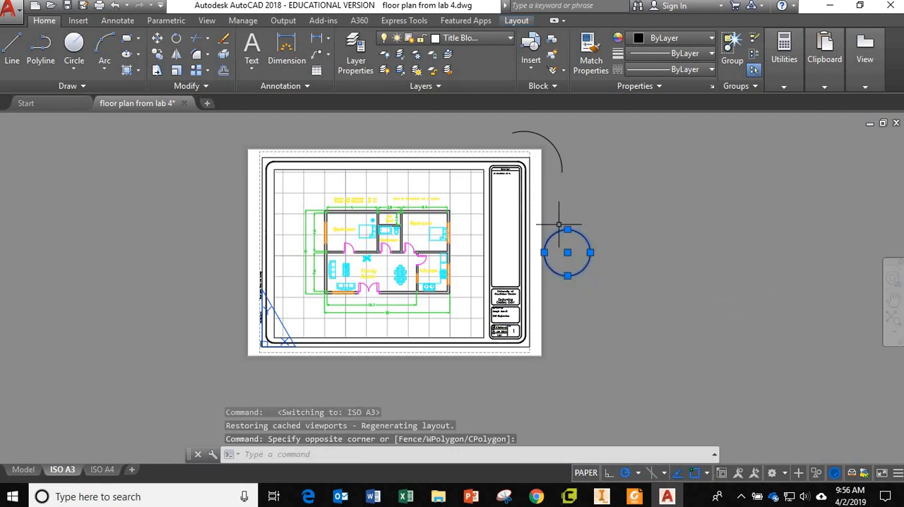
{"action": "key", "text": "Delete"}
{"action": "left_click", "coordinate": [579, 185]}
{"action": "left_click", "coordinate": [546, 155]}
{"action": "key", "text": "Delete"}
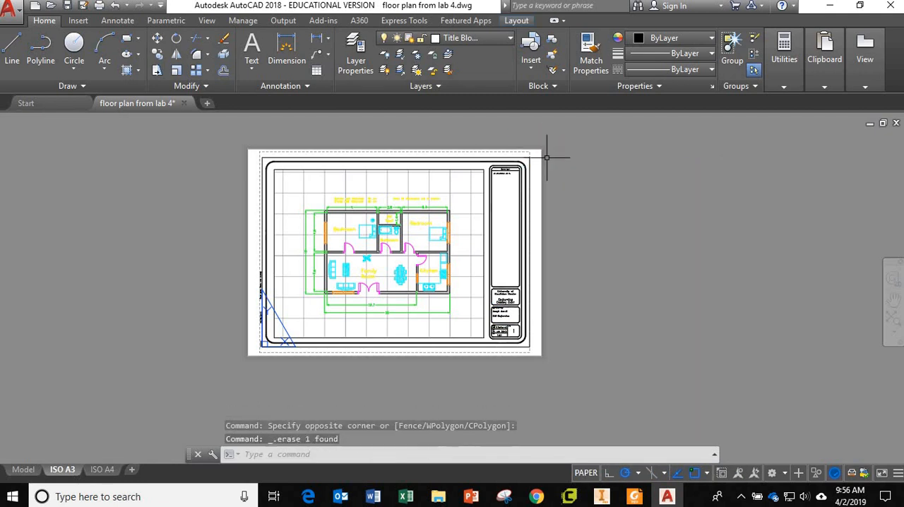
Turn off the Title Block layer, accepting that it is the current layer
{"action": "scroll", "coordinate": [537, 189], "scroll_direction": "up", "scroll_amount": 4}
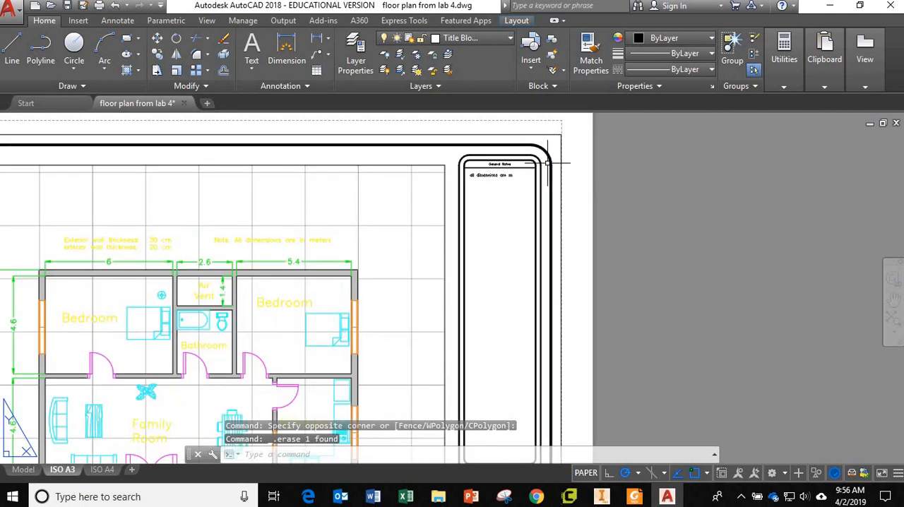
{"action": "scroll", "coordinate": [537, 302], "scroll_direction": "down", "scroll_amount": 4}
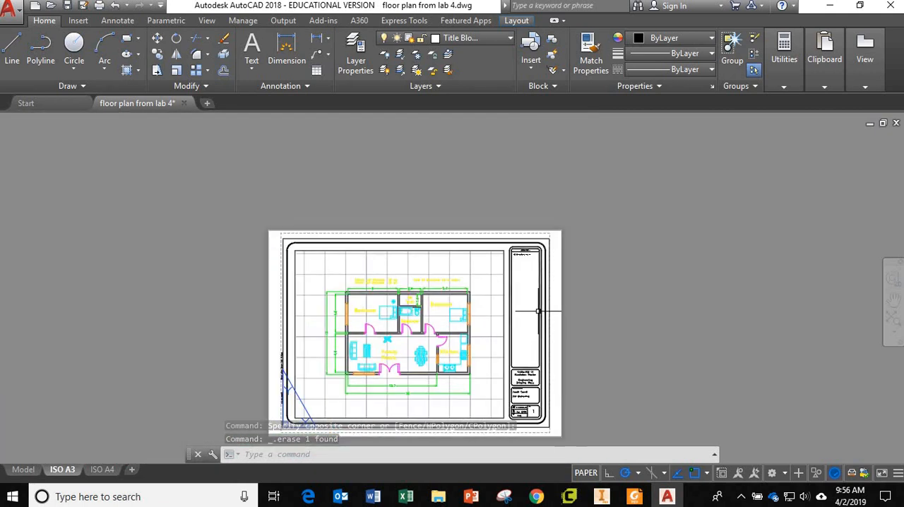
{"action": "left_click", "coordinate": [473, 38]}
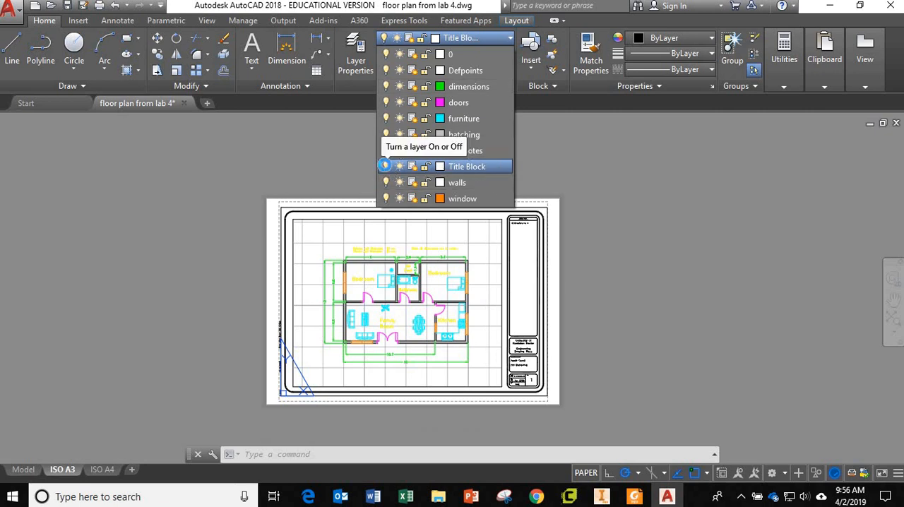
{"action": "left_click", "coordinate": [384, 166]}
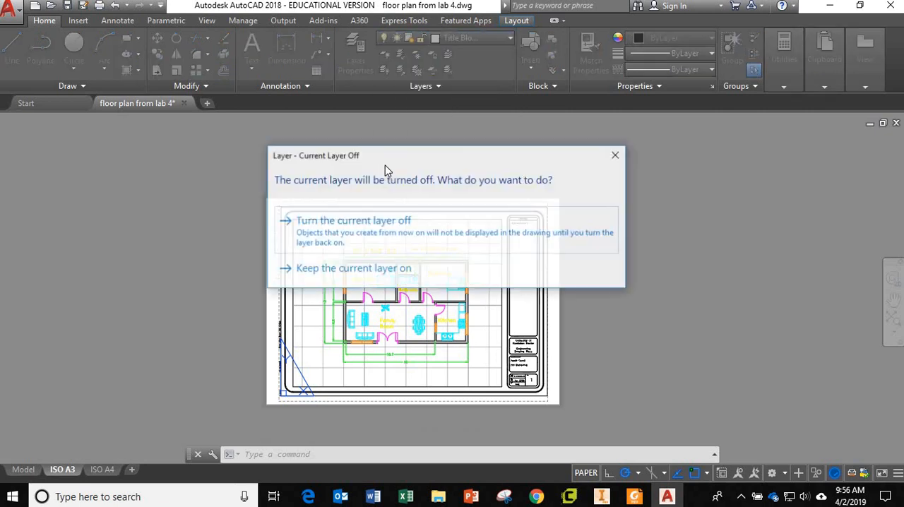
{"action": "left_click", "coordinate": [372, 235]}
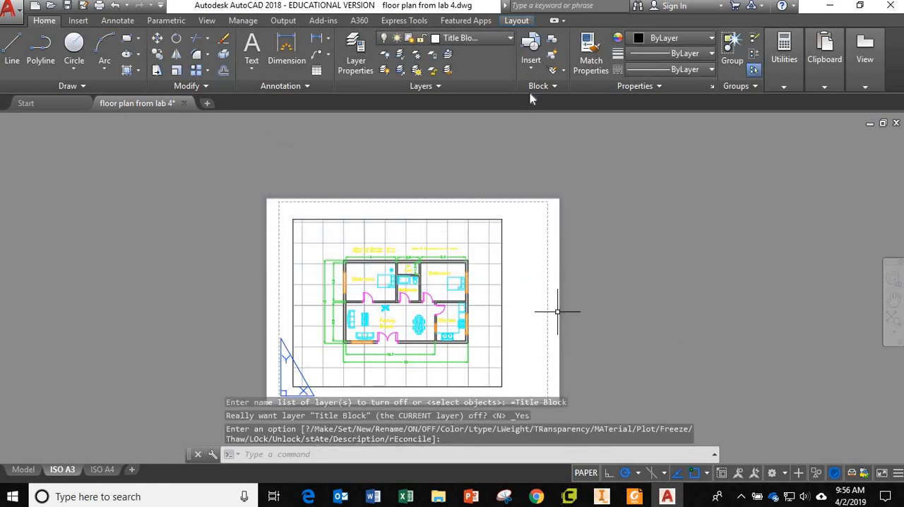
Turn the Title Block layer back on
{"action": "left_click", "coordinate": [473, 38]}
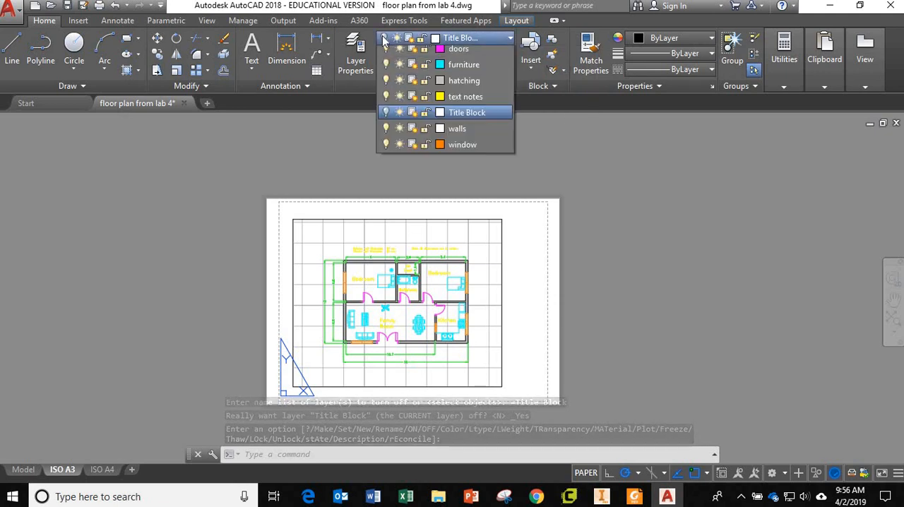
{"action": "left_click", "coordinate": [386, 166]}
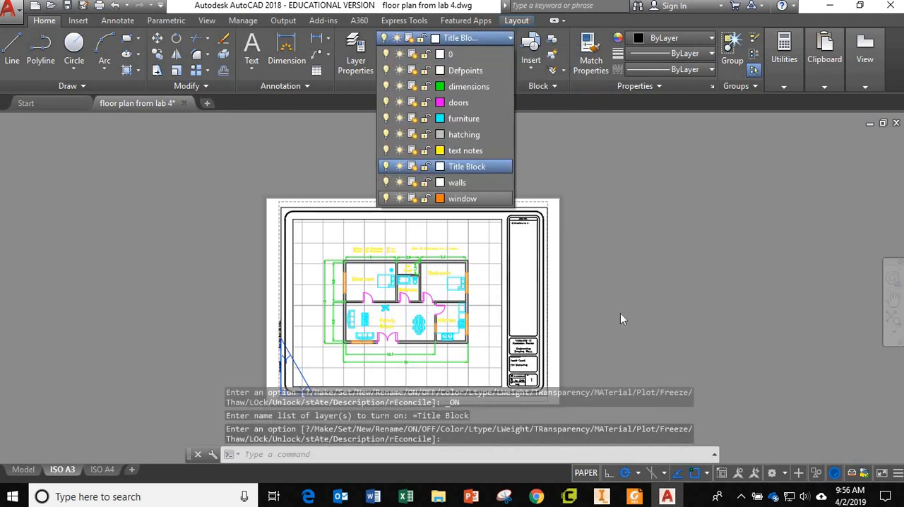
{"action": "key", "text": "Escape"}
{"action": "key", "text": "Escape"}
Review the title block's student, project, date, scale and sheet entries, the general note, and the whole A3 sheet
{"action": "scroll", "coordinate": [519, 360], "scroll_direction": "down", "scroll_amount": 2}
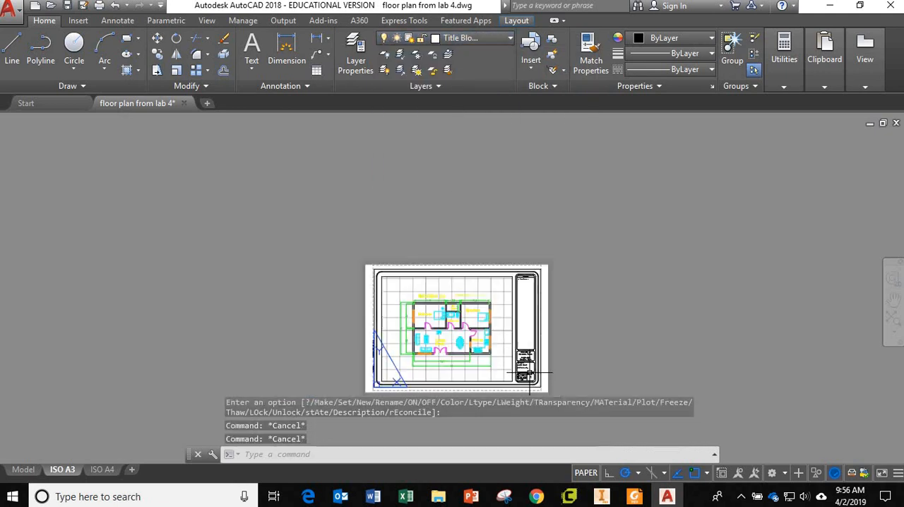
{"action": "scroll", "coordinate": [525, 368], "scroll_direction": "up", "scroll_amount": 6}
{"action": "scroll", "coordinate": [526, 369], "scroll_direction": "up", "scroll_amount": 4}
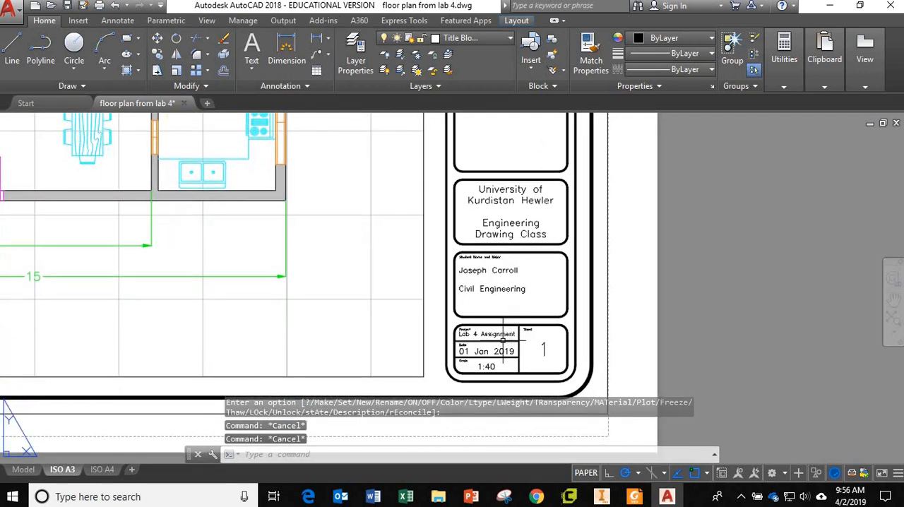
{"action": "scroll", "coordinate": [502, 351], "scroll_direction": "down", "scroll_amount": 3}
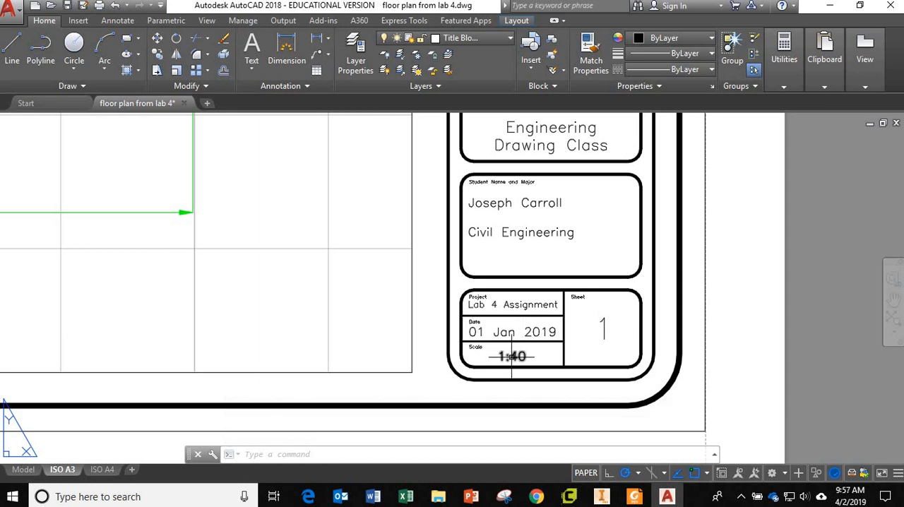
{"action": "scroll", "coordinate": [537, 263], "scroll_direction": "down", "scroll_amount": 4}
{"action": "scroll", "coordinate": [541, 263], "scroll_direction": "down", "scroll_amount": 3}
{"action": "scroll", "coordinate": [543, 140], "scroll_direction": "up", "scroll_amount": 8}
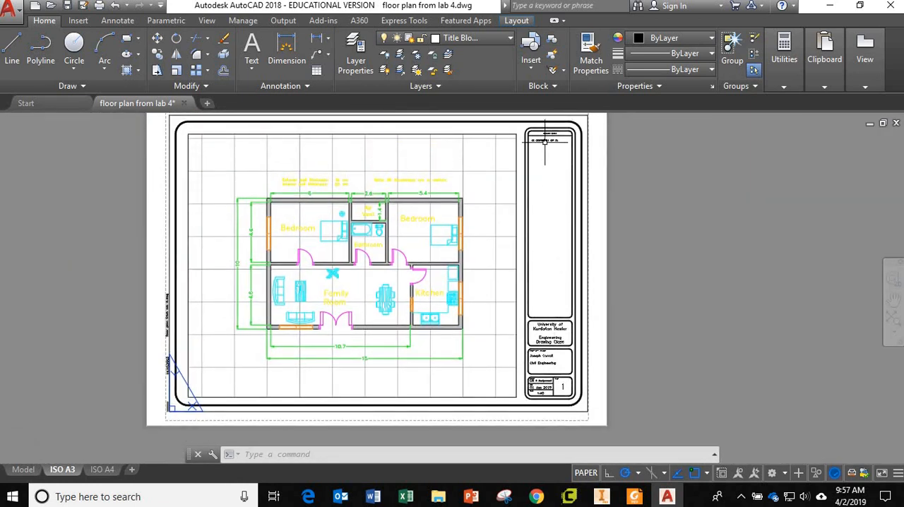
{"action": "scroll", "coordinate": [544, 277], "scroll_direction": "down", "scroll_amount": 8}
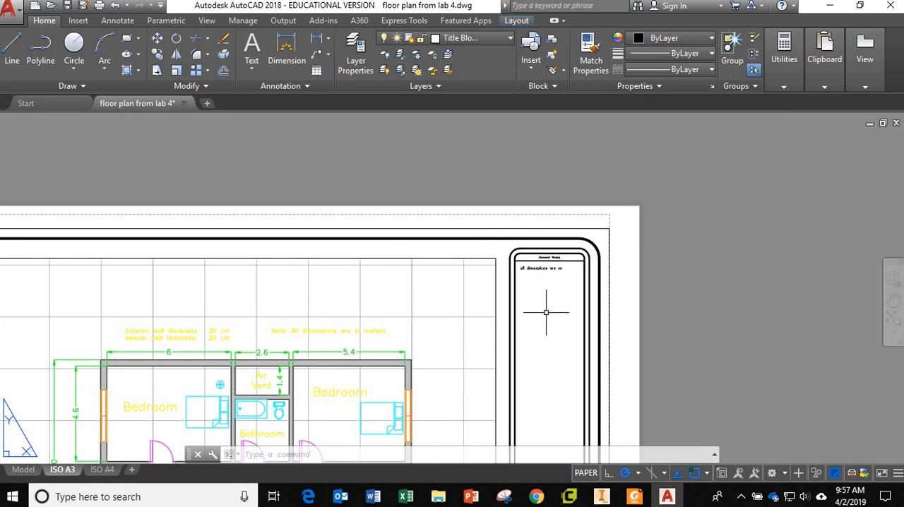
{"action": "scroll", "coordinate": [546, 312], "scroll_direction": "down", "scroll_amount": 5}
{"action": "middle_click_drag", "start_coordinate": [546, 312], "coordinate": [552, 144]}
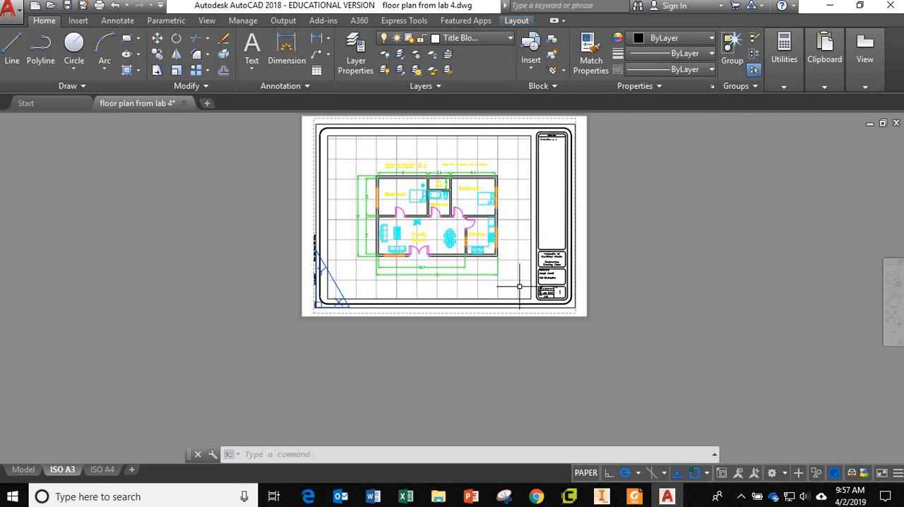
Create a copy of the ISO A3 layout, placed before the original ISO A3 layout
{"action": "scroll", "coordinate": [556, 294], "scroll_direction": "up", "scroll_amount": 5}
{"action": "scroll", "coordinate": [521, 262], "scroll_direction": "down", "scroll_amount": 8}
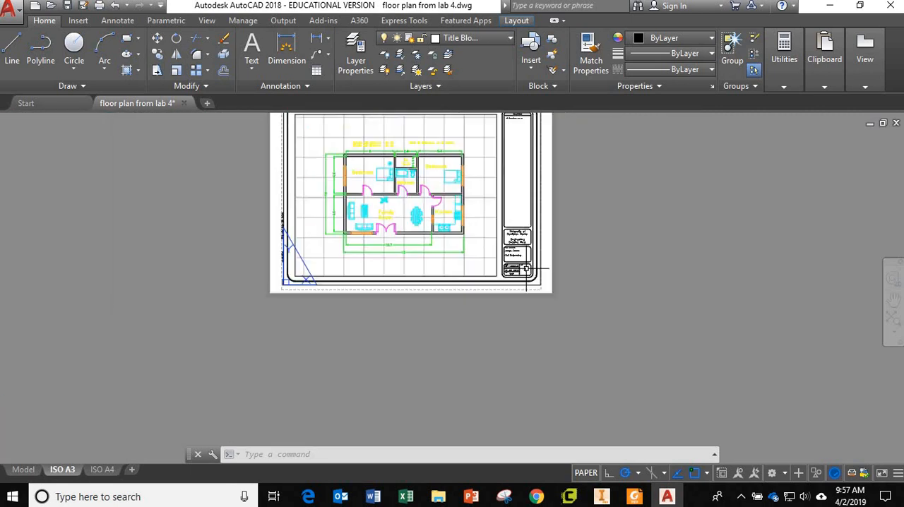
{"action": "middle_click_drag", "start_coordinate": [474, 263], "coordinate": [485, 321]}
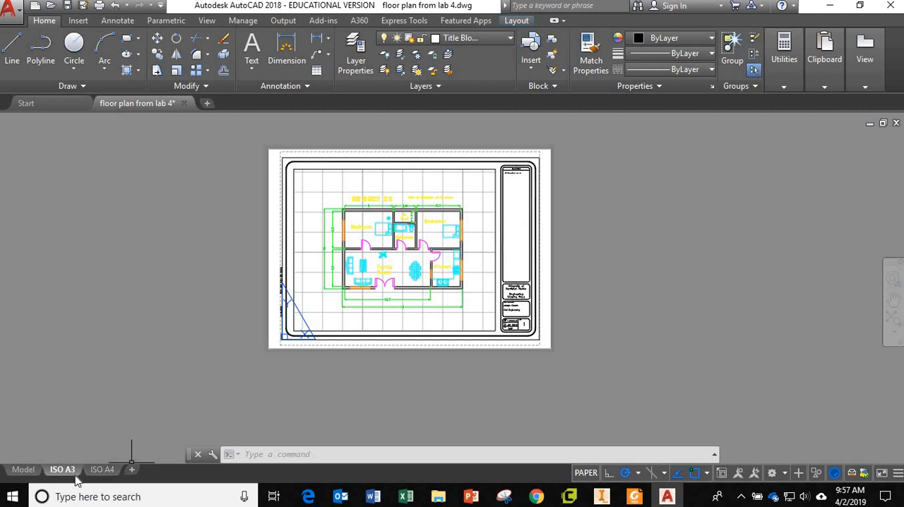
{"action": "mouse_move", "coordinate": [65, 473]}
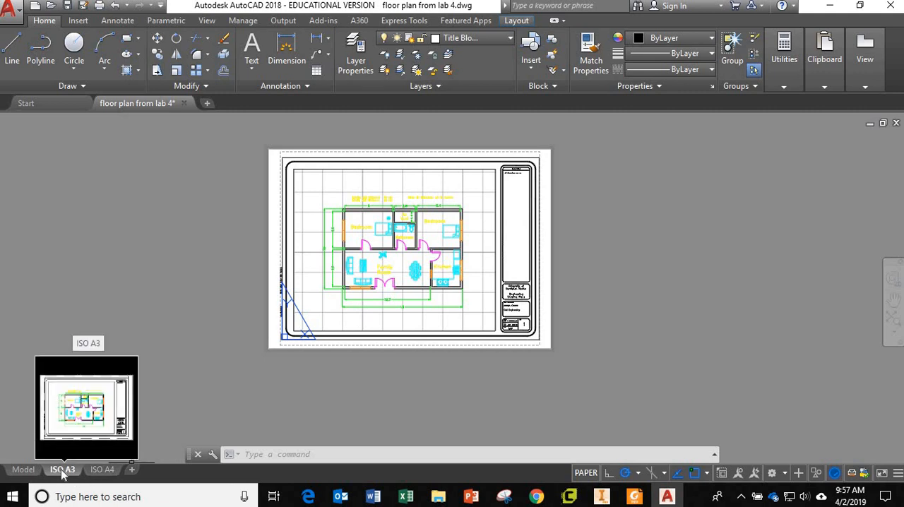
{"action": "right_click", "coordinate": [62, 470]}
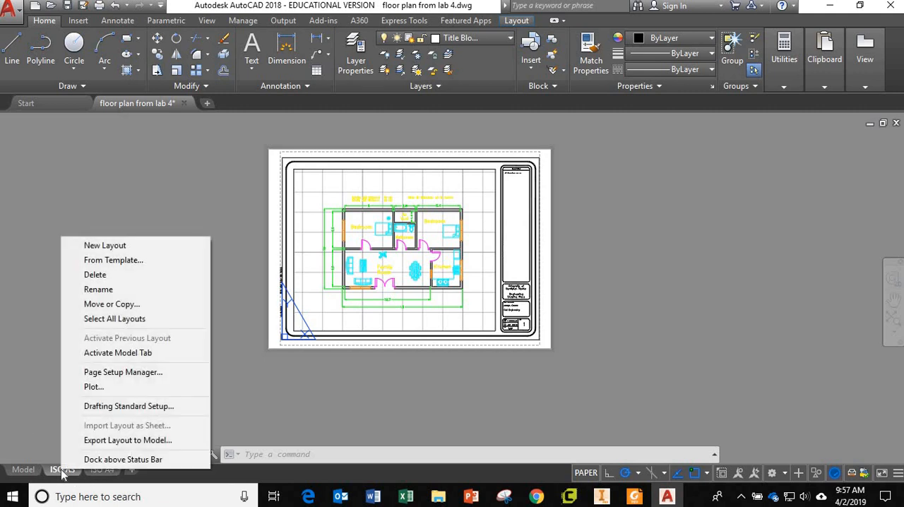
{"action": "left_click", "coordinate": [121, 304]}
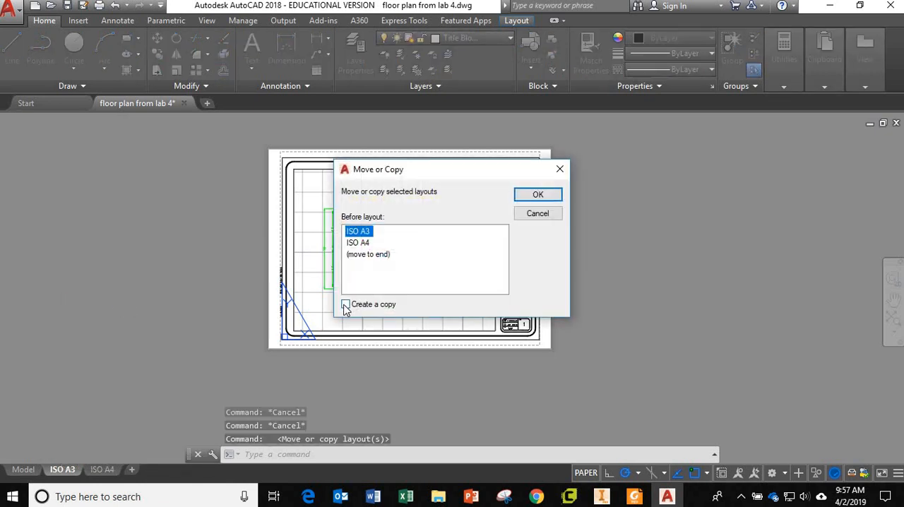
{"action": "left_click", "coordinate": [345, 305]}
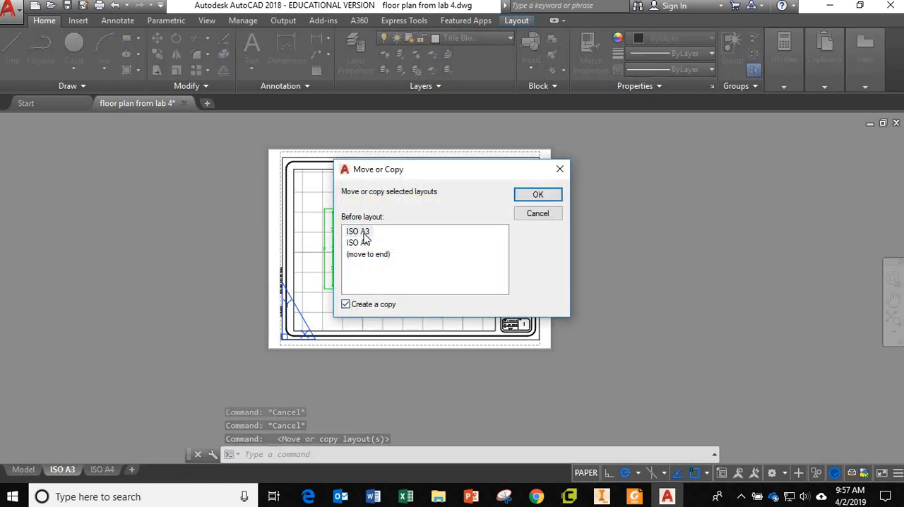
{"action": "left_click", "coordinate": [544, 195]}
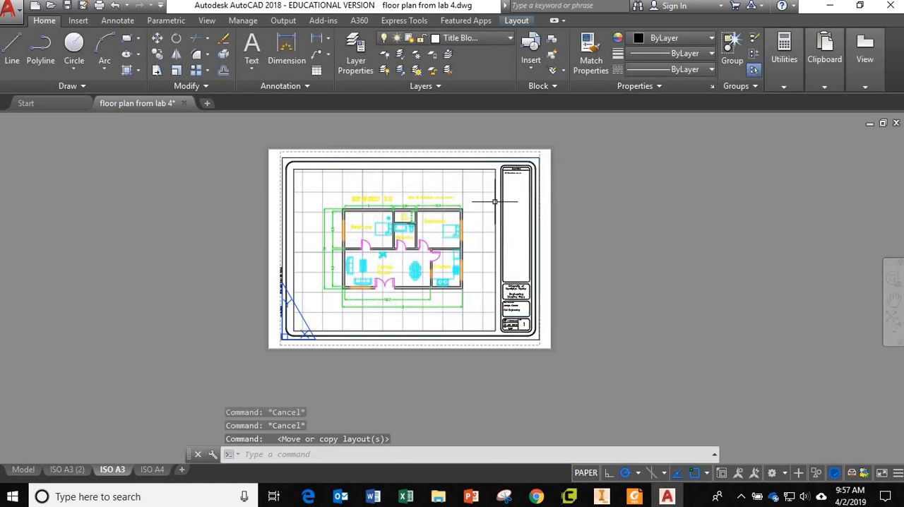
Shift the floor plan toward the left side of the viewport on the ISO A3 (2) layout, then return to paper space
{"action": "left_click", "coordinate": [70, 470]}
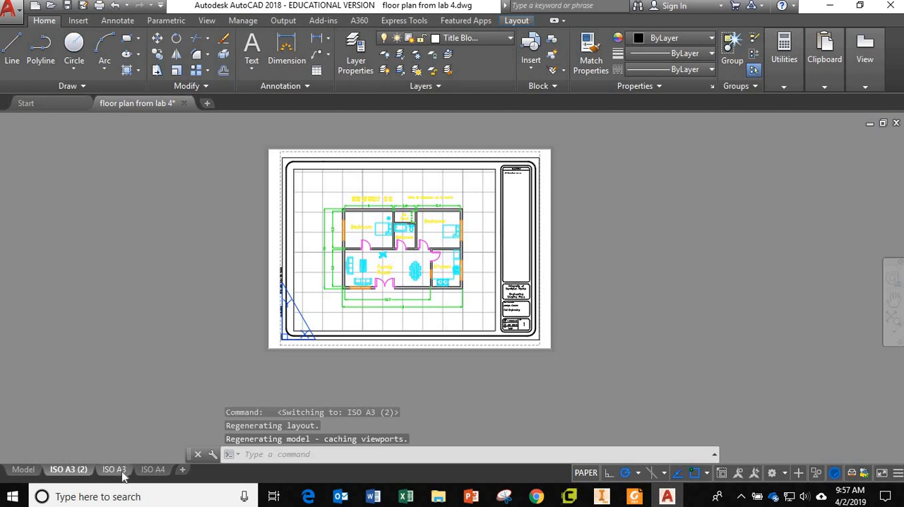
{"action": "left_click", "coordinate": [113, 470]}
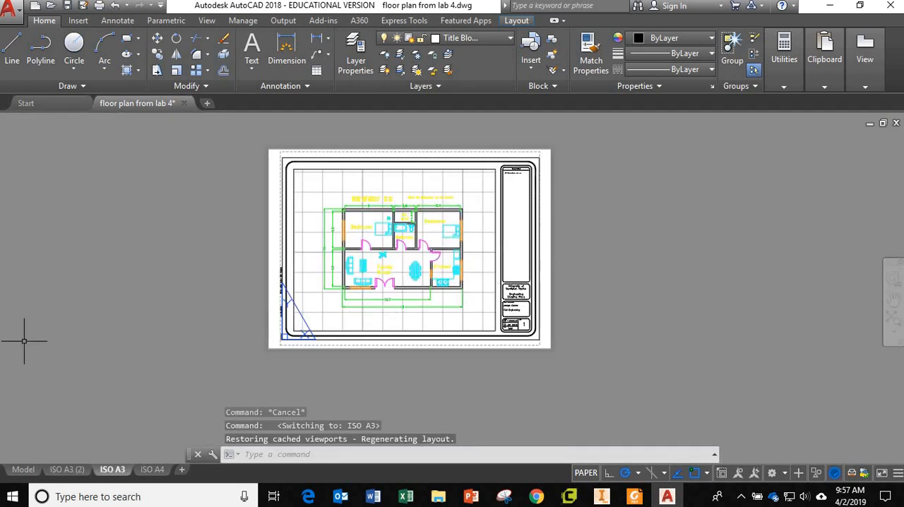
{"action": "left_click", "coordinate": [68, 470]}
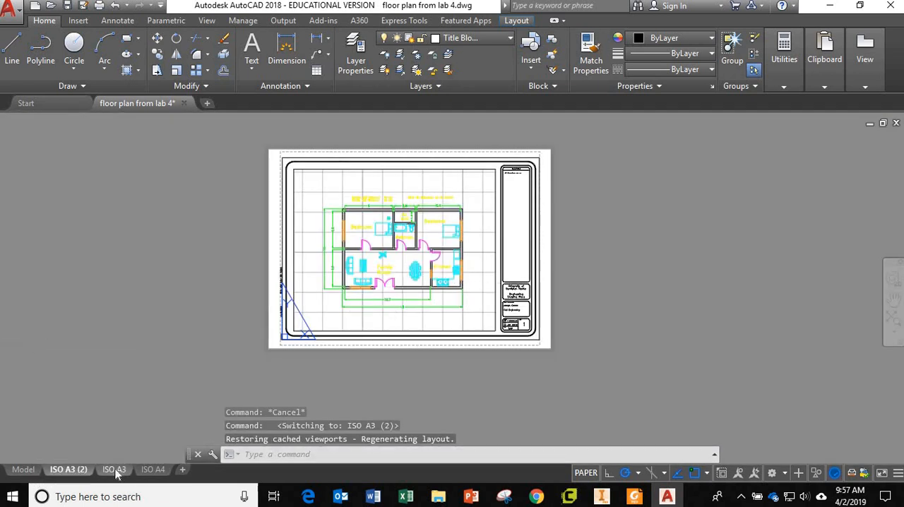
{"action": "double_click", "coordinate": [493, 282]}
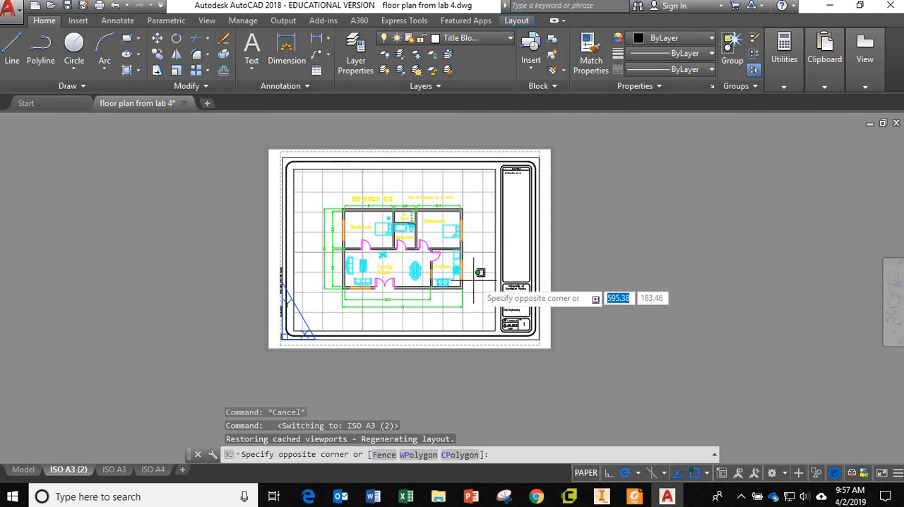
{"action": "scroll", "coordinate": [480, 281], "scroll_direction": "up", "scroll_amount": 4}
{"action": "scroll", "coordinate": [472, 280], "scroll_direction": "down", "scroll_amount": 5}
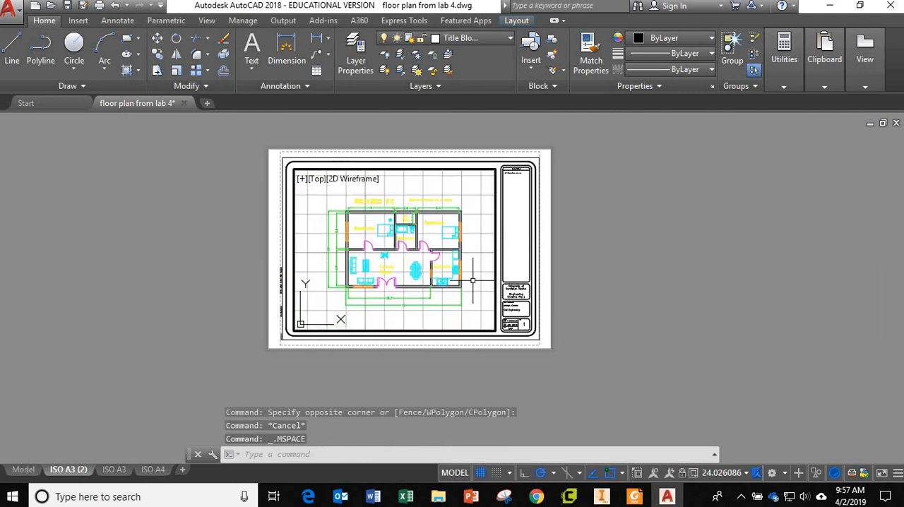
{"action": "double_click", "coordinate": [524, 324]}
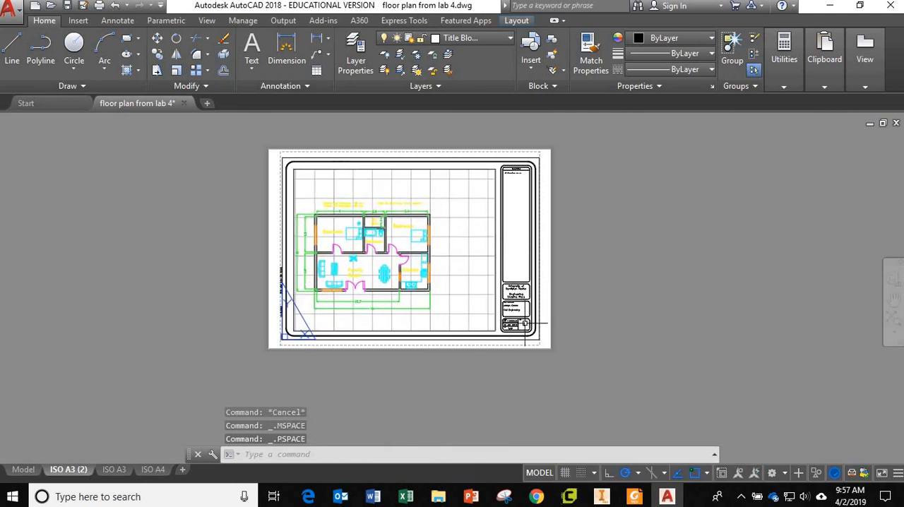
Change the sheet number in the ISO A3 (2) title block to 2
{"action": "double_click", "coordinate": [525, 323]}
{"action": "scroll", "coordinate": [524, 323], "scroll_direction": "up", "scroll_amount": 4}
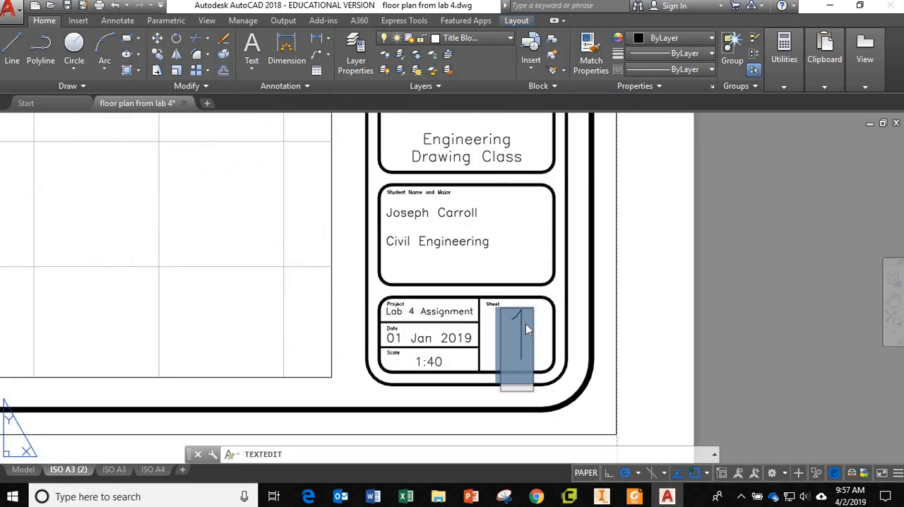
{"action": "type", "text": "2"}
{"action": "left_click", "coordinate": [586, 331]}
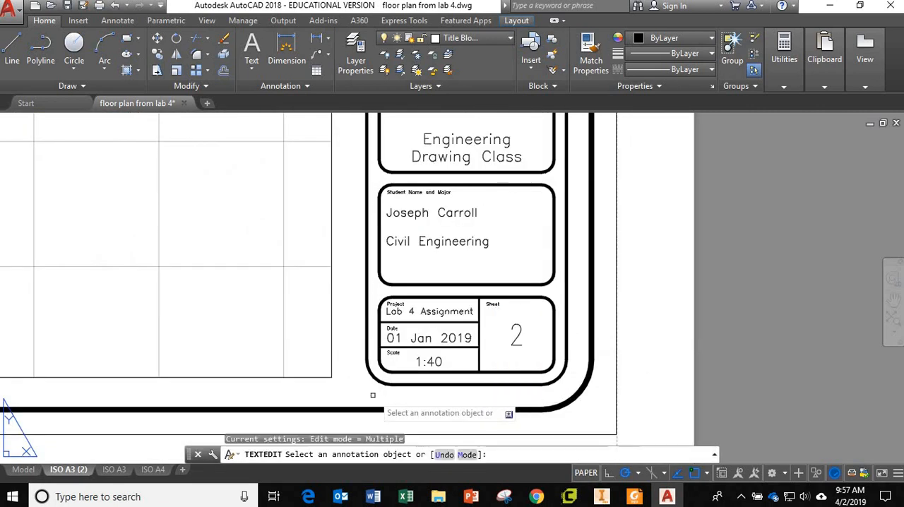
{"action": "mouse_move", "coordinate": [115, 471]}
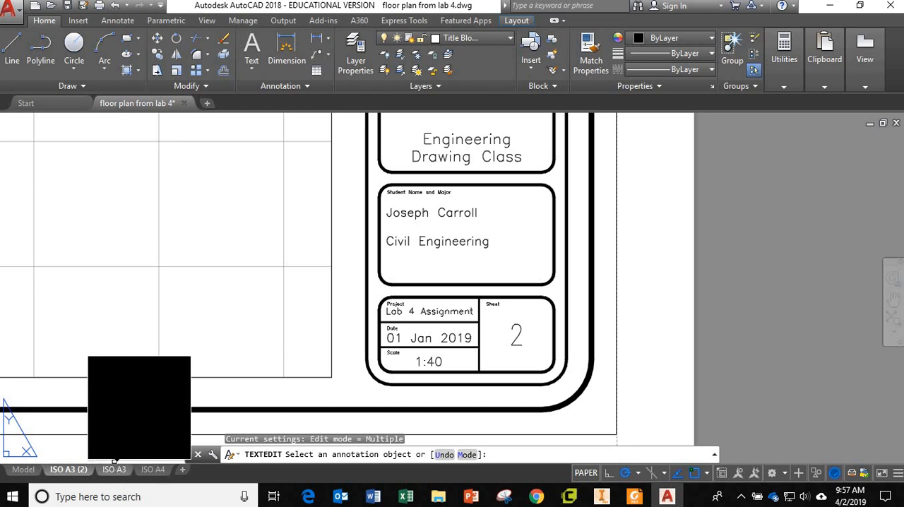
{"action": "key", "text": "Escape"}
Compare the ISO A3 and ISO A3 (2) layouts, checking the sheet number and the floor plan's position on each
{"action": "left_click", "coordinate": [111, 470]}
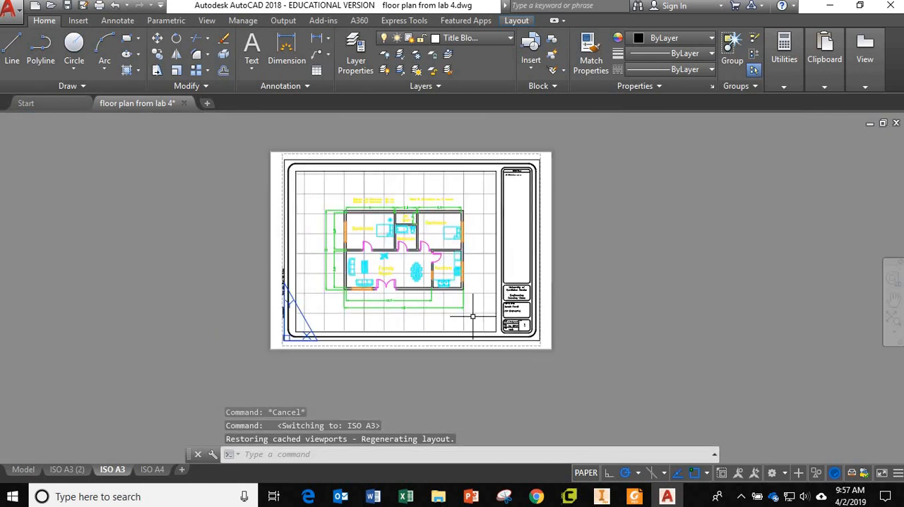
{"action": "left_click", "coordinate": [67, 470]}
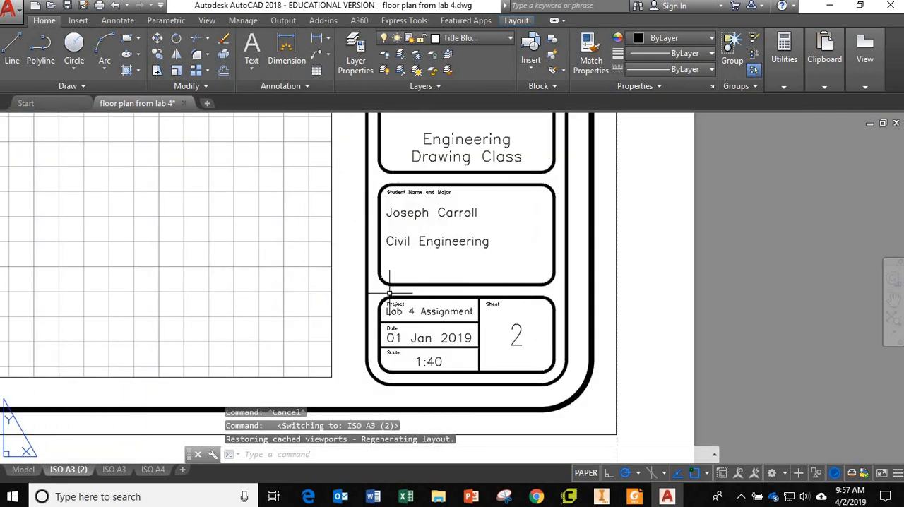
{"action": "scroll", "coordinate": [389, 291], "scroll_direction": "down", "scroll_amount": 5}
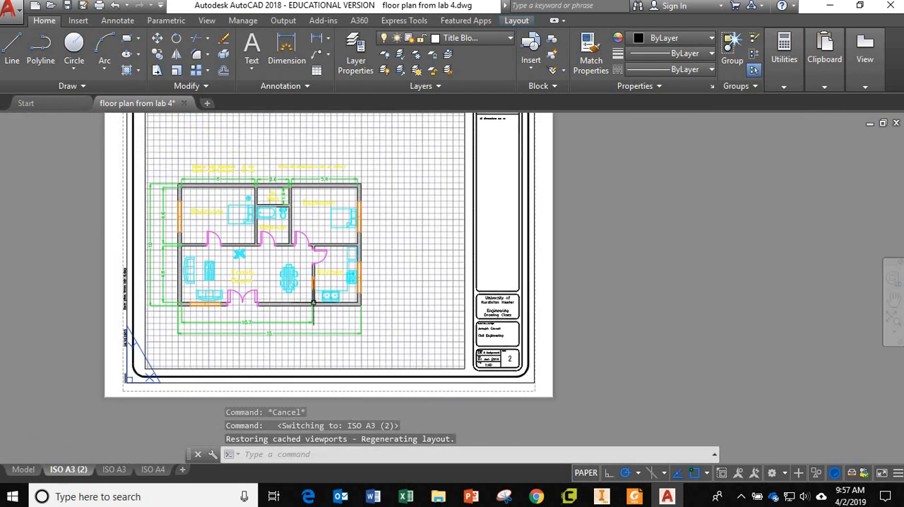
{"action": "middle_click_drag", "start_coordinate": [377, 301], "coordinate": [399, 345]}
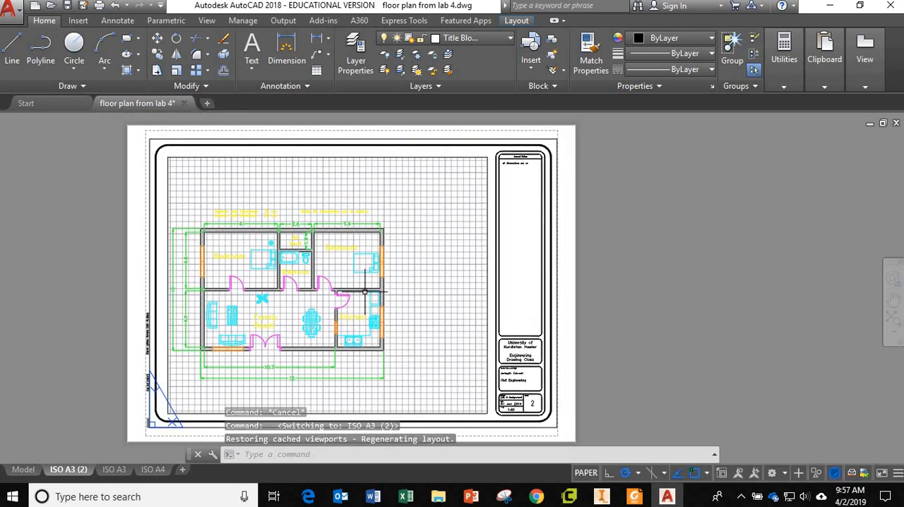
{"action": "left_click", "coordinate": [113, 470]}
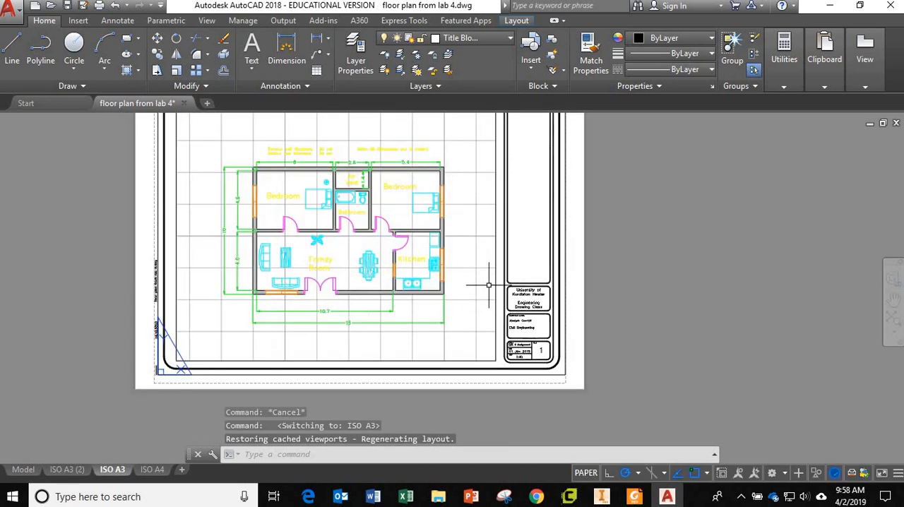
{"action": "scroll", "coordinate": [488, 285], "scroll_direction": "up", "scroll_amount": 2}
{"action": "scroll", "coordinate": [488, 285], "scroll_direction": "down", "scroll_amount": 4}
{"action": "middle_click_drag", "start_coordinate": [489, 286], "coordinate": [475, 309]}
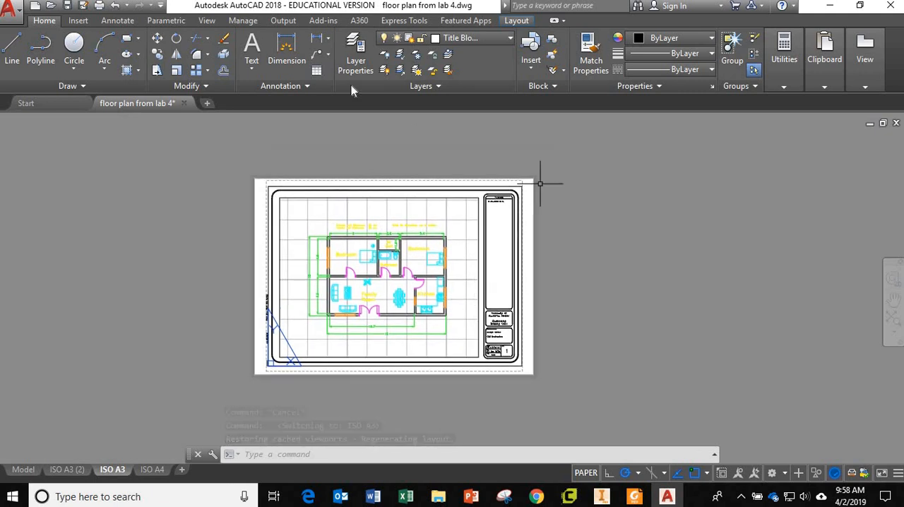
Preview the plot of the ISO A3 layout and close the preview
{"action": "left_click", "coordinate": [283, 20]}
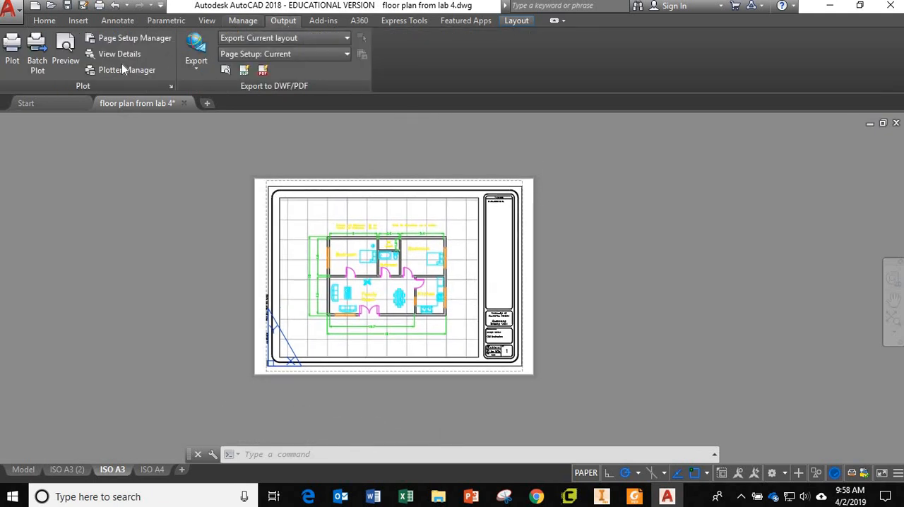
{"action": "left_click", "coordinate": [66, 46]}
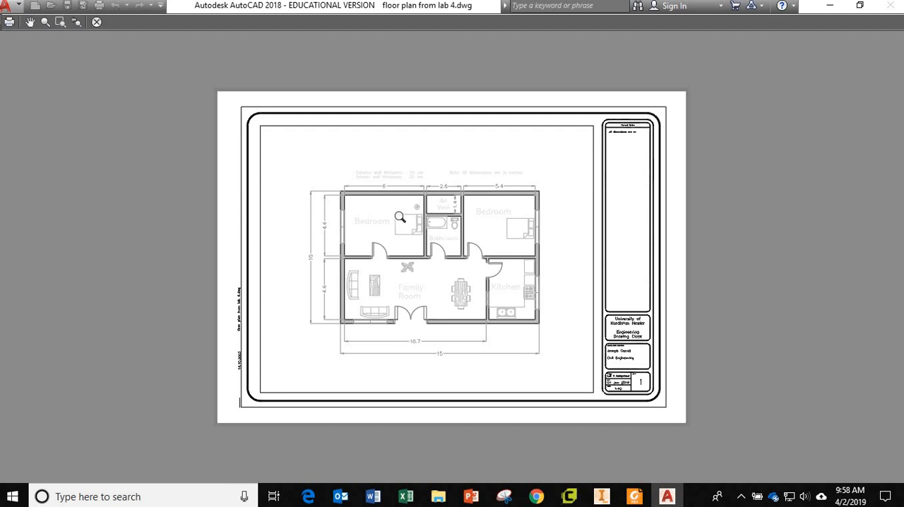
{"action": "left_click", "coordinate": [97, 24]}
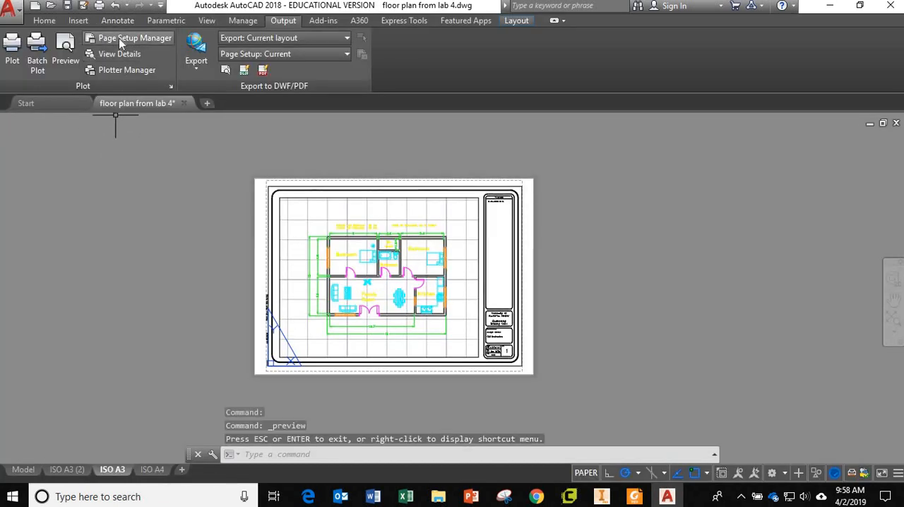
Modify the ISO A3 page setup to use the monochrome.ctb plot style table
{"action": "left_click", "coordinate": [118, 38]}
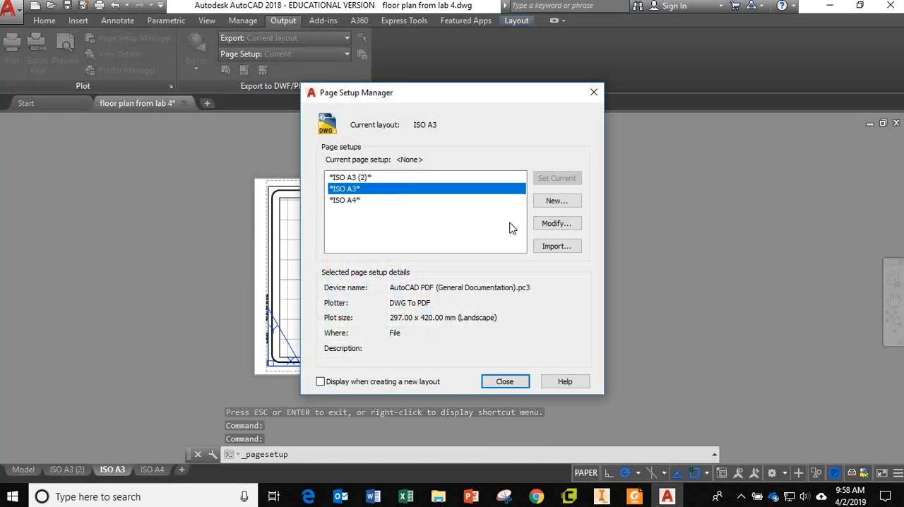
{"action": "left_click", "coordinate": [554, 223]}
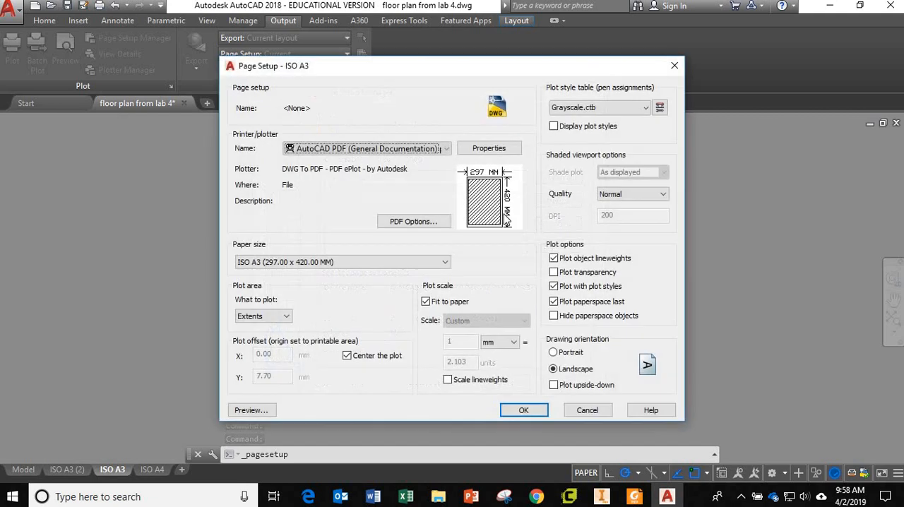
{"action": "left_click", "coordinate": [605, 110]}
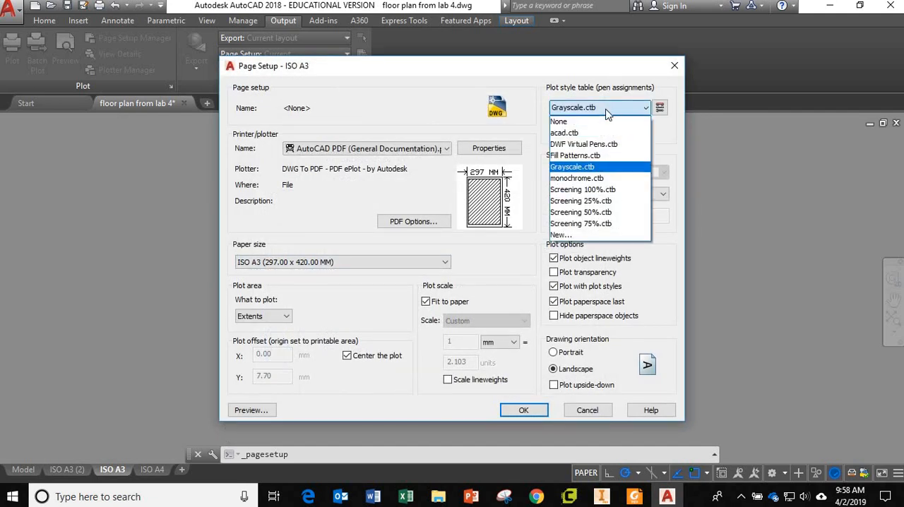
{"action": "left_click", "coordinate": [587, 180]}
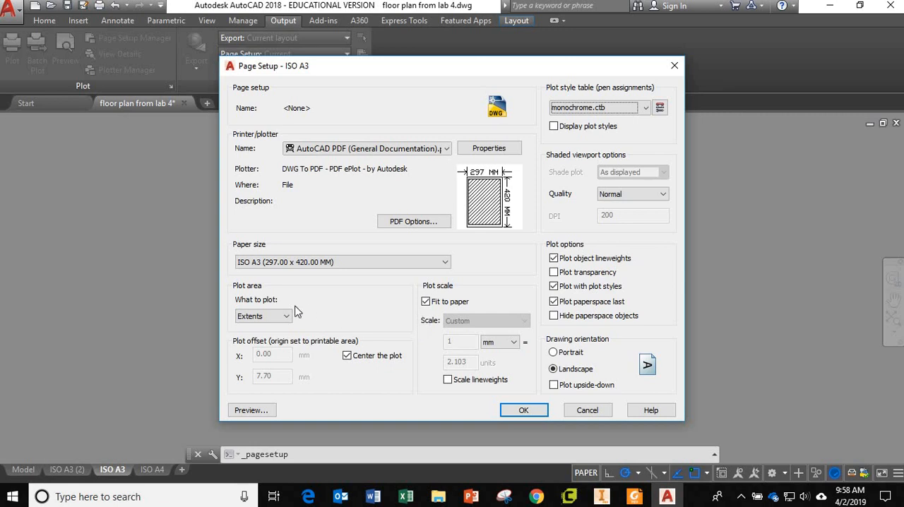
Preview the ISO A3 plot with monochrome.ctb, examining the sheet border, viewport frame and notes, and leave the page setup without applying it
{"action": "left_click", "coordinate": [243, 412]}
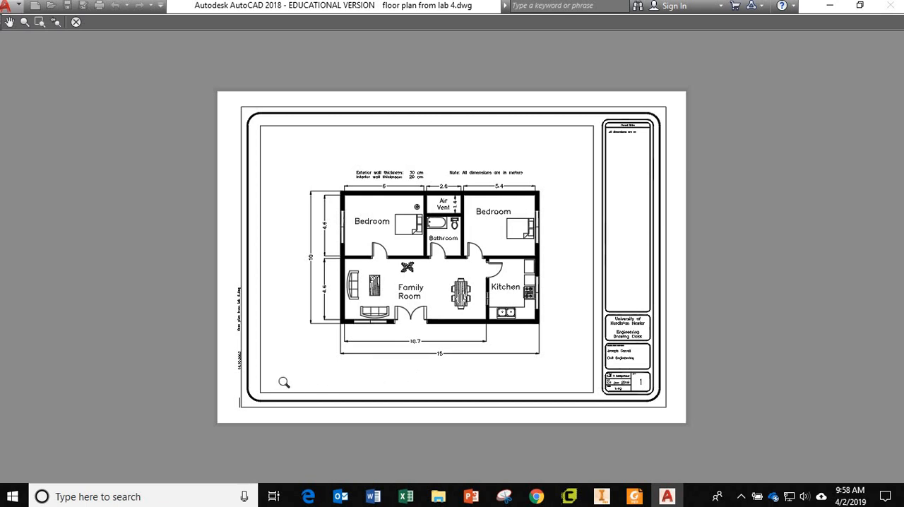
{"action": "scroll", "coordinate": [260, 332], "scroll_direction": "up", "scroll_amount": 2}
{"action": "scroll", "coordinate": [250, 329], "scroll_direction": "down", "scroll_amount": 4}
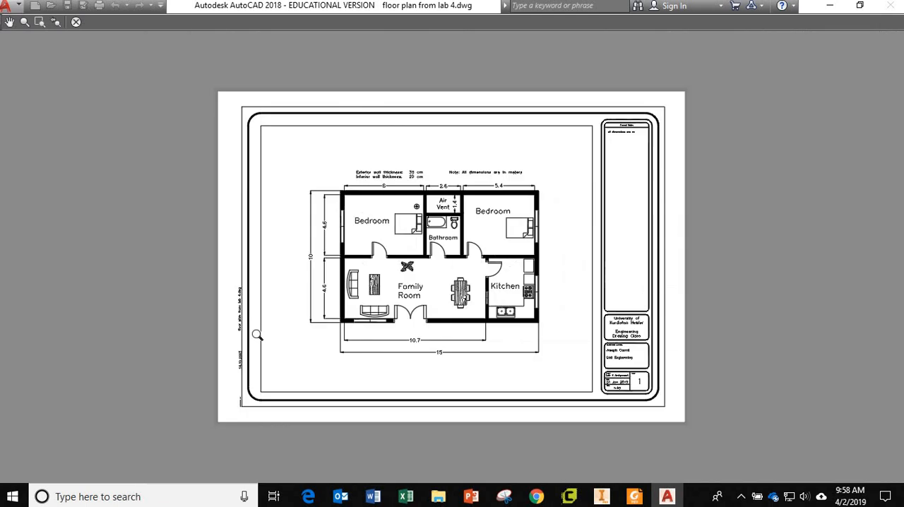
{"action": "scroll", "coordinate": [264, 207], "scroll_direction": "up", "scroll_amount": 2}
{"action": "scroll", "coordinate": [265, 206], "scroll_direction": "up", "scroll_amount": 2}
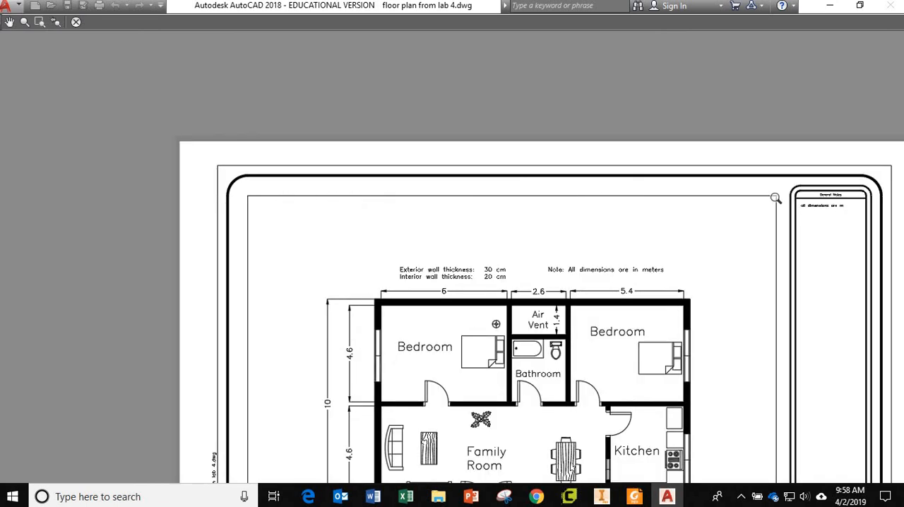
{"action": "scroll", "coordinate": [775, 420], "scroll_direction": "down", "scroll_amount": 2}
{"action": "middle_click_drag", "start_coordinate": [772, 421], "coordinate": [695, 280]}
{"action": "scroll", "coordinate": [404, 363], "scroll_direction": "up", "scroll_amount": 2}
{"action": "scroll", "coordinate": [389, 361], "scroll_direction": "down", "scroll_amount": 2}
{"action": "middle_click_drag", "start_coordinate": [403, 345], "coordinate": [355, 374]}
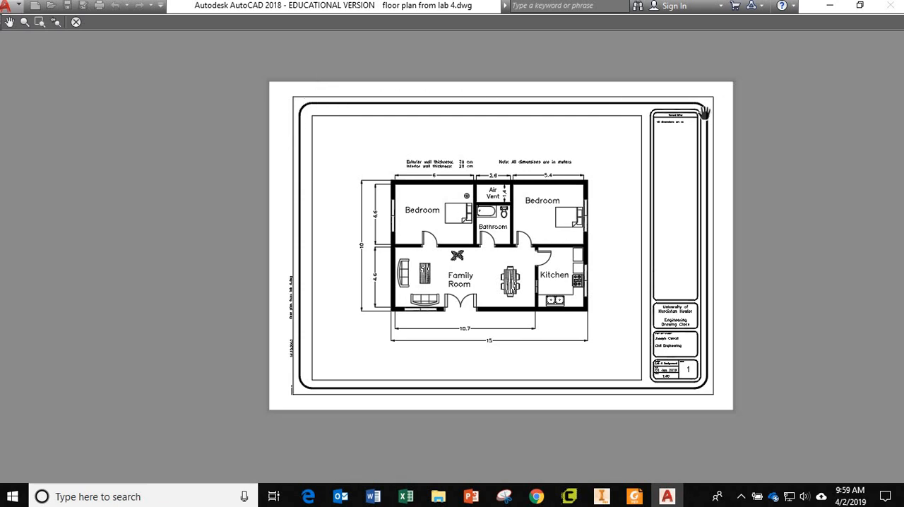
{"action": "scroll", "coordinate": [693, 103], "scroll_direction": "up", "scroll_amount": 5}
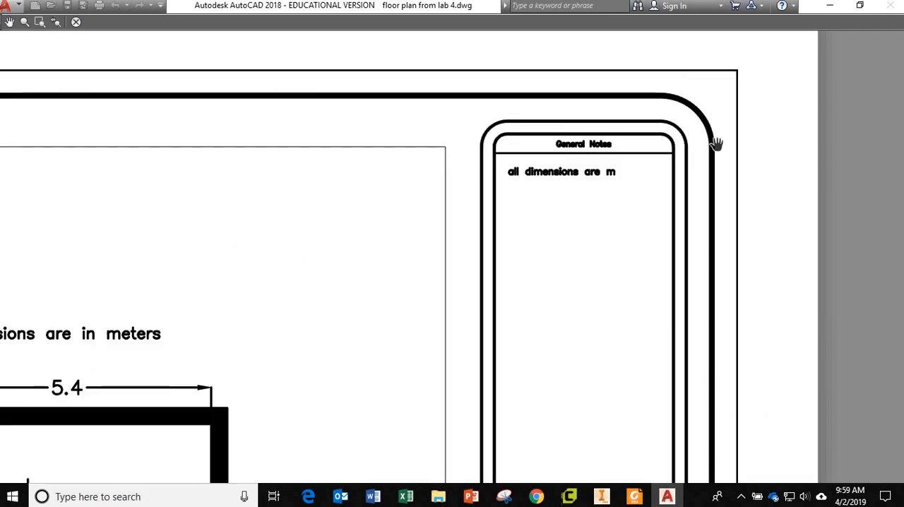
{"action": "scroll", "coordinate": [357, 243], "scroll_direction": "down", "scroll_amount": 8}
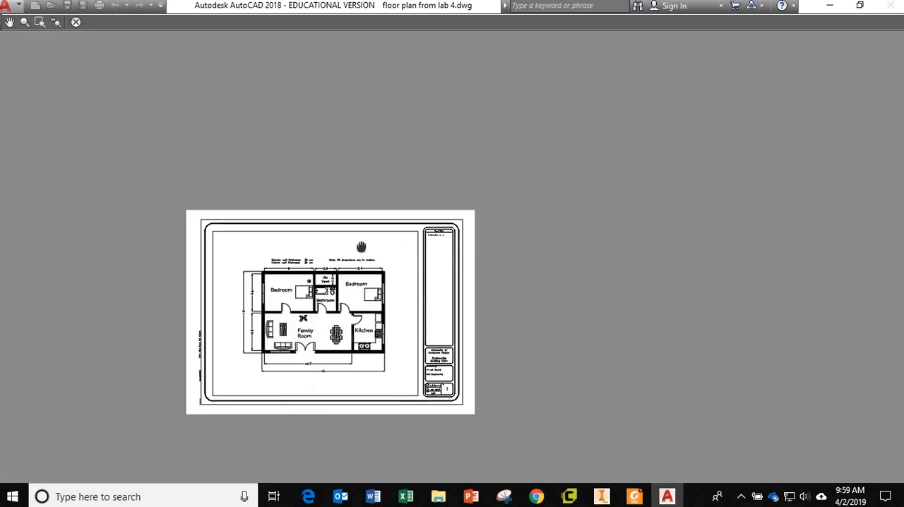
{"action": "middle_click_drag", "start_coordinate": [202, 247], "coordinate": [313, 230]}
{"action": "scroll", "coordinate": [314, 230], "scroll_direction": "up", "scroll_amount": 6}
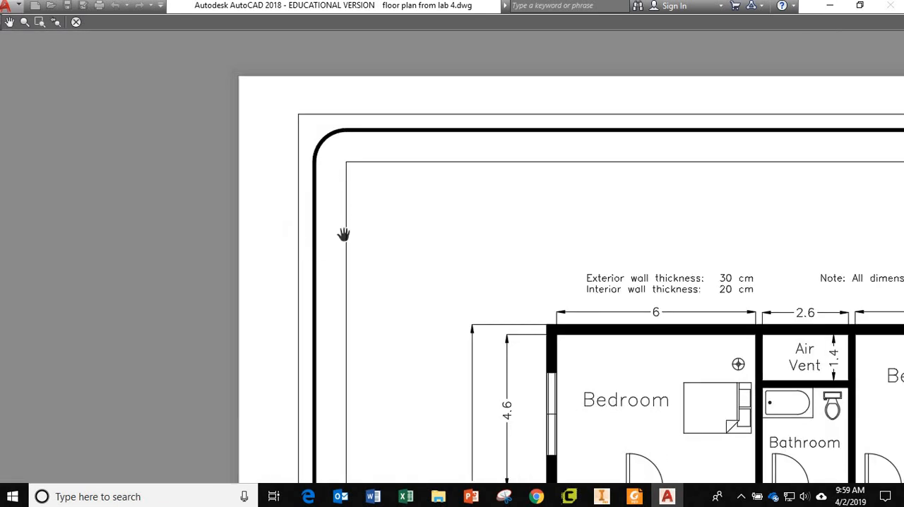
{"action": "scroll", "coordinate": [497, 256], "scroll_direction": "down", "scroll_amount": 5}
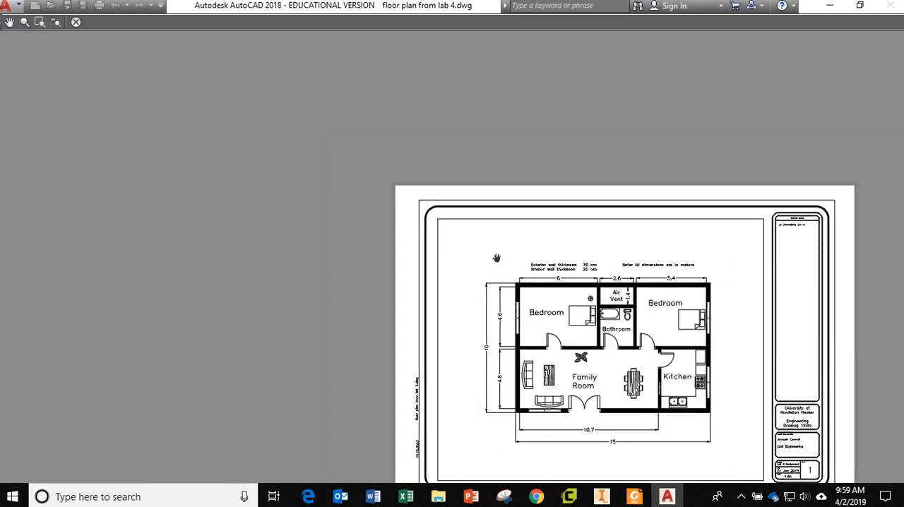
{"action": "middle_click_drag", "start_coordinate": [496, 256], "coordinate": [299, 171]}
{"action": "left_click", "coordinate": [75, 22]}
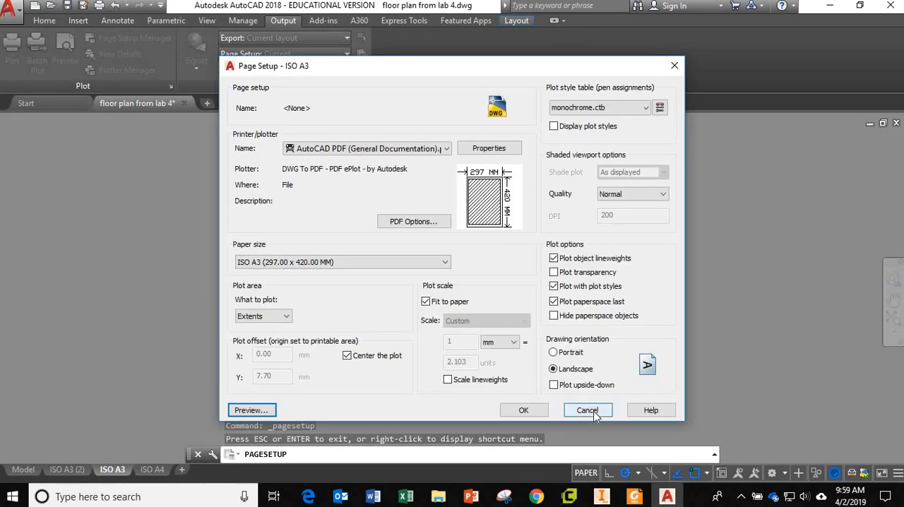
{"action": "left_click", "coordinate": [586, 410]}
{"action": "left_click", "coordinate": [513, 387]}
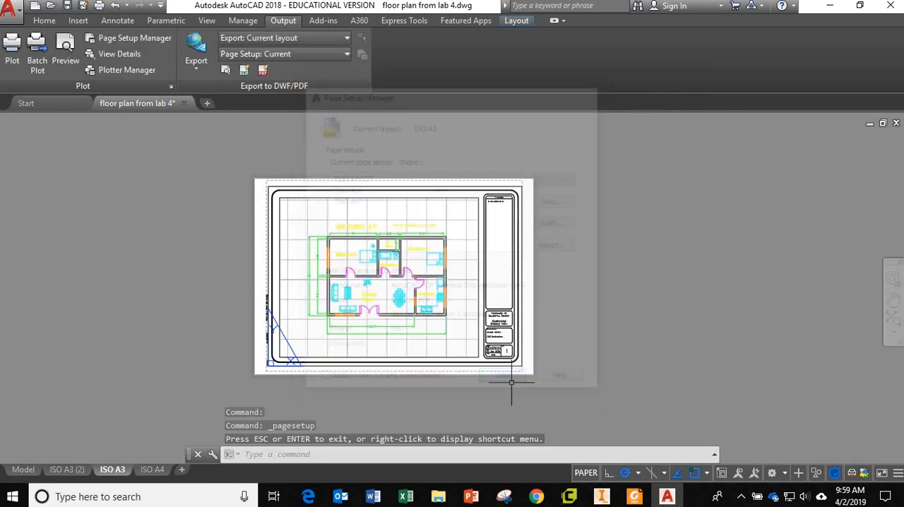
Check which layer the floor plan viewport is assigned to in its properties
{"action": "scroll", "coordinate": [484, 226], "scroll_direction": "up", "scroll_amount": 5}
{"action": "scroll", "coordinate": [489, 239], "scroll_direction": "down", "scroll_amount": 3}
{"action": "middle_click_drag", "start_coordinate": [485, 292], "coordinate": [564, 228]}
{"action": "left_click", "coordinate": [46, 22]}
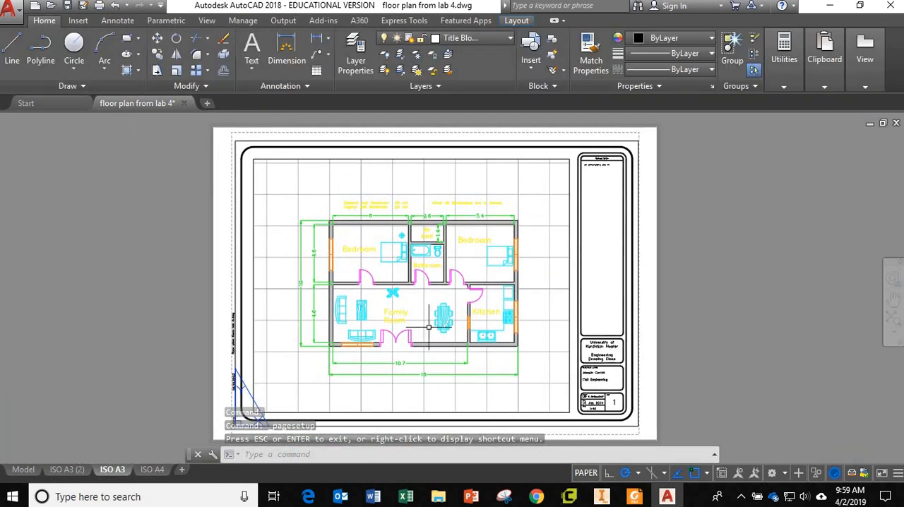
{"action": "left_click", "coordinate": [570, 171]}
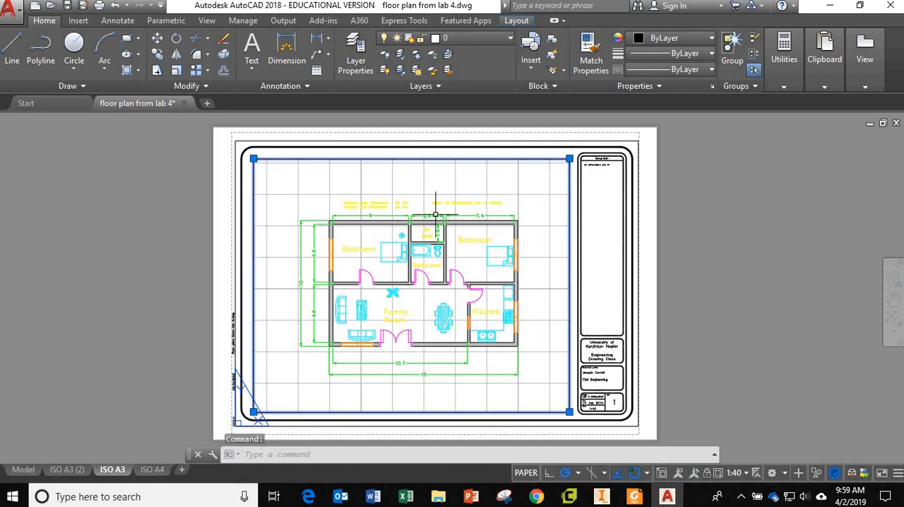
{"action": "right_click", "coordinate": [411, 158]}
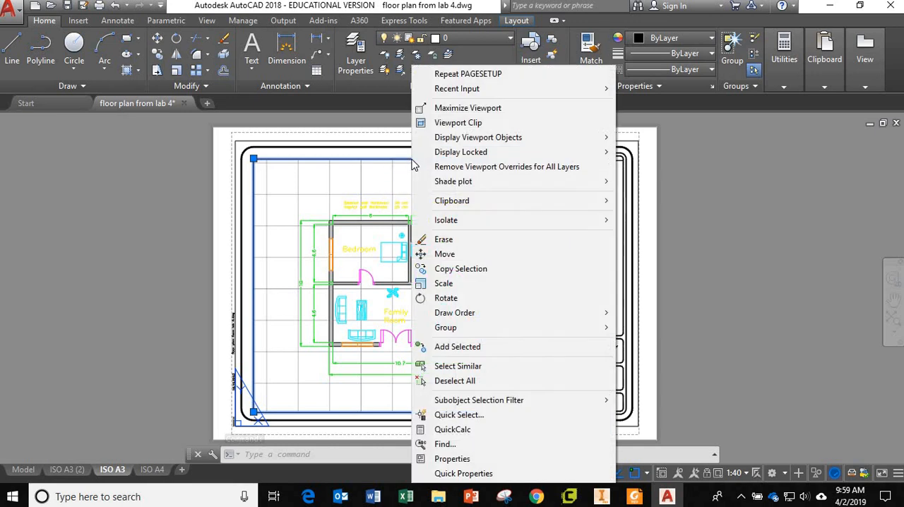
{"action": "left_click", "coordinate": [440, 459]}
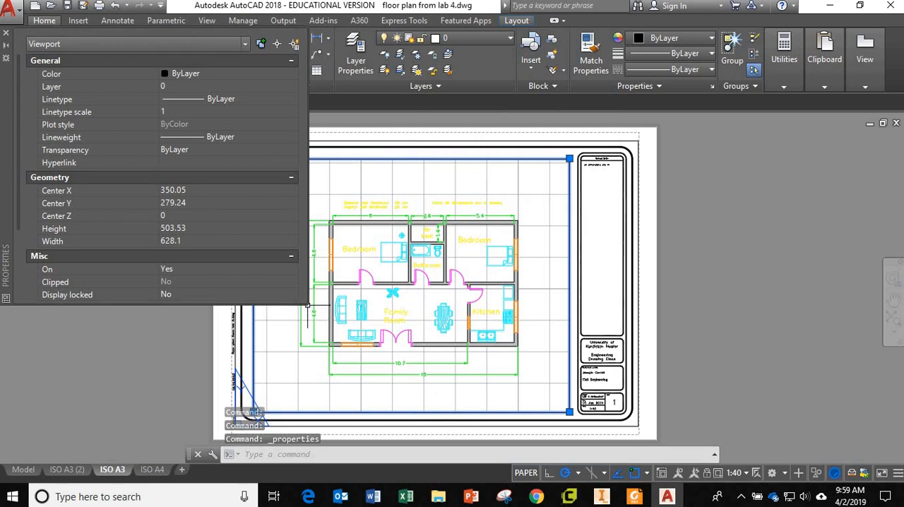
{"action": "left_click_drag", "start_coordinate": [309, 305], "coordinate": [383, 371]}
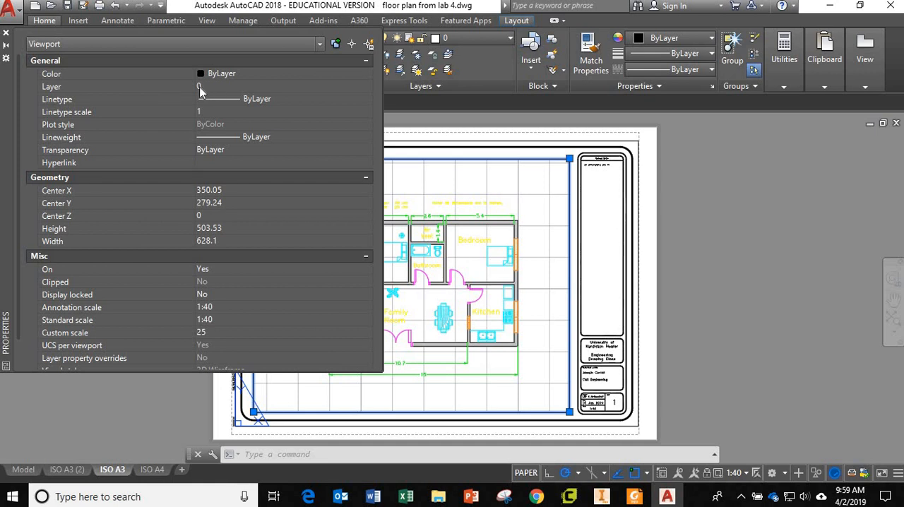
{"action": "left_click", "coordinate": [6, 33]}
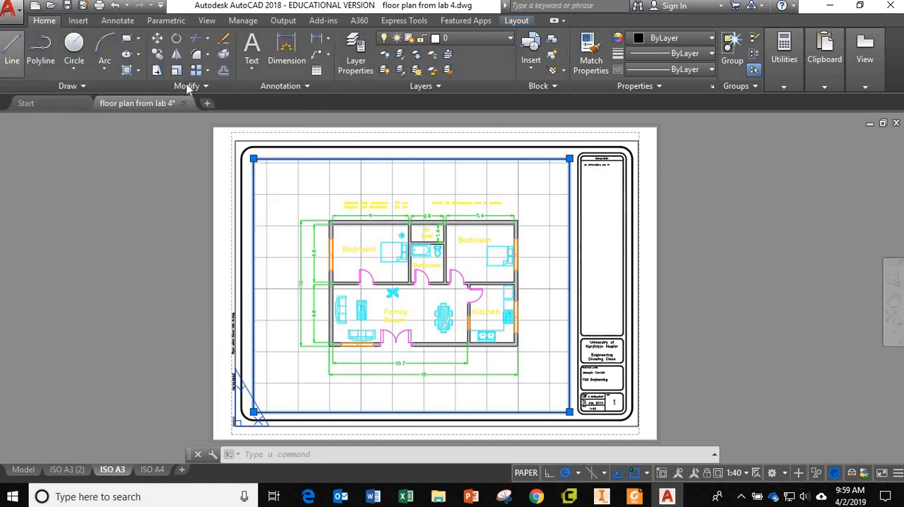
Create a new layer named viewport
{"action": "left_click", "coordinate": [356, 62]}
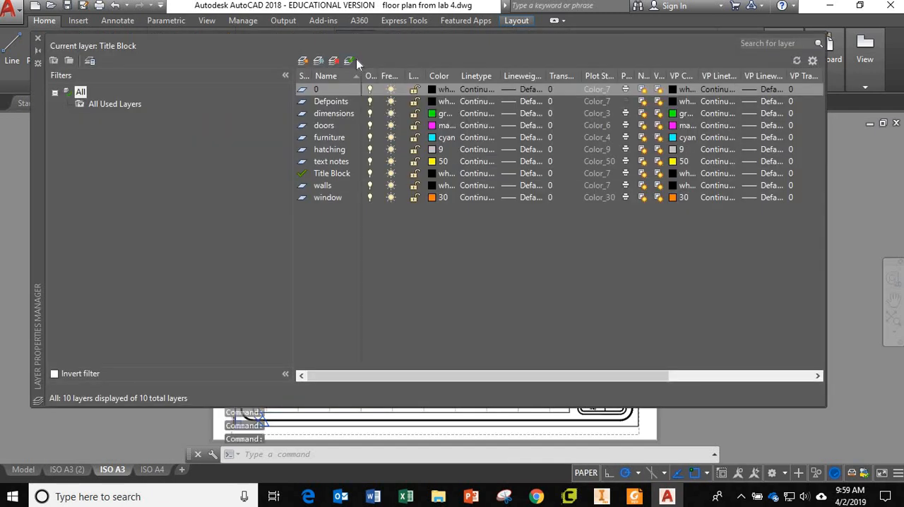
{"action": "left_click", "coordinate": [302, 62]}
{"action": "type", "text": "viewpo"}
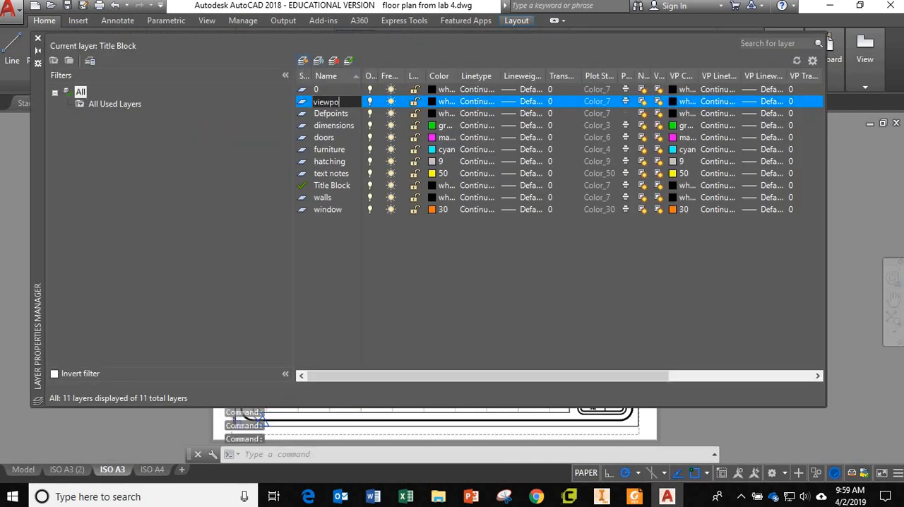
{"action": "type", "text": "rt"}
{"action": "key", "text": "Return"}
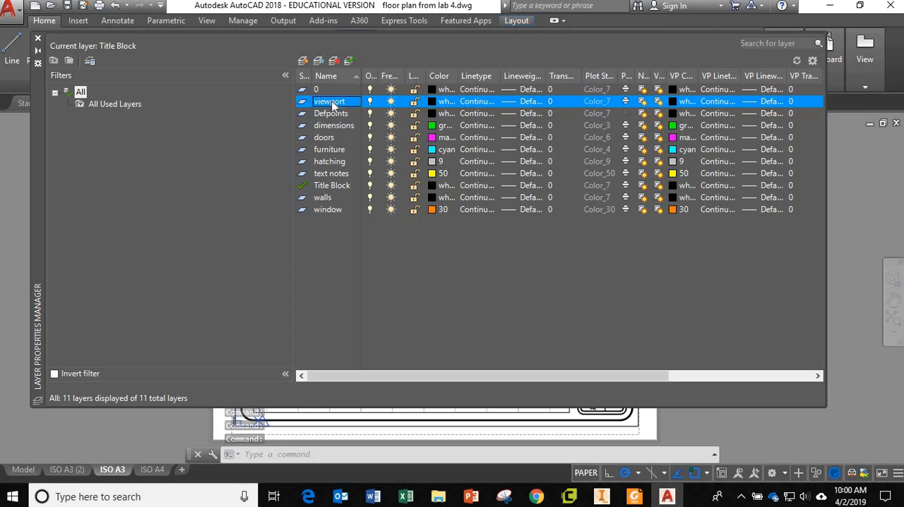
{"action": "left_click", "coordinate": [39, 39]}
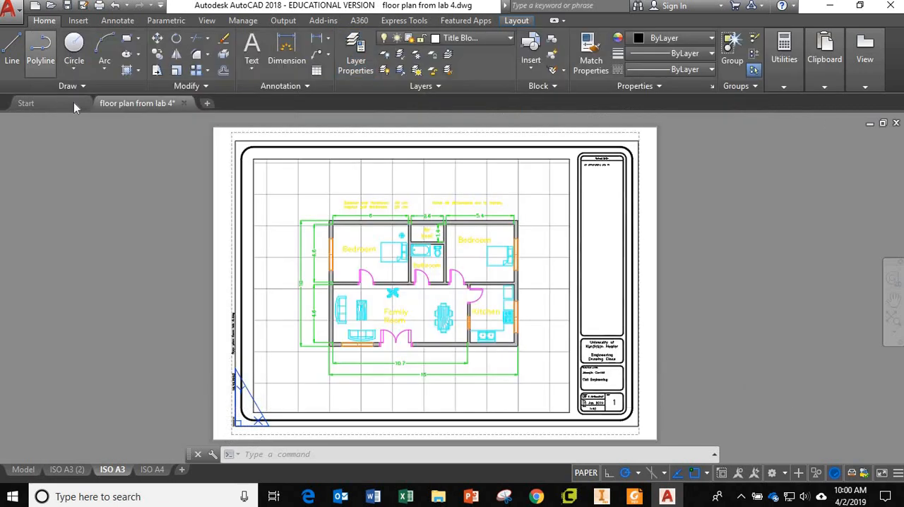
Assign the floor plan viewport on the ISO A3 layout to the viewport layer
{"action": "left_click", "coordinate": [253, 203]}
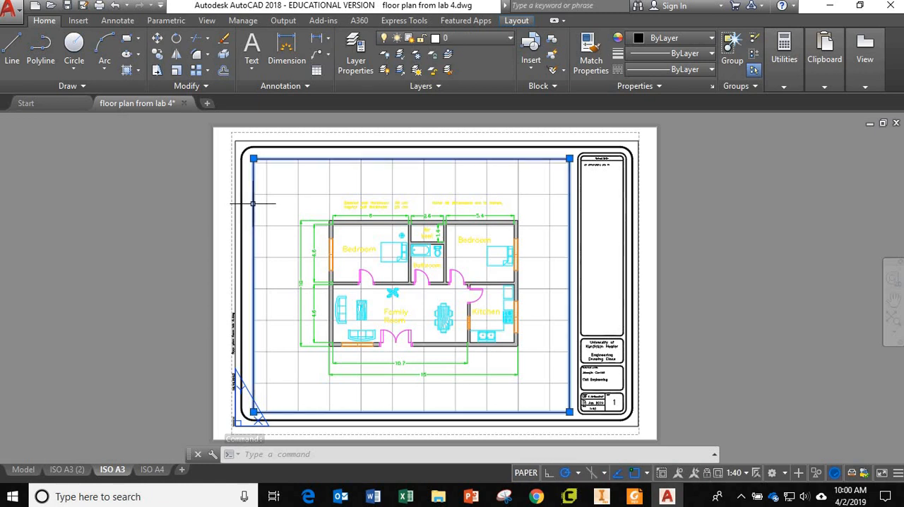
{"action": "right_click", "coordinate": [254, 209]}
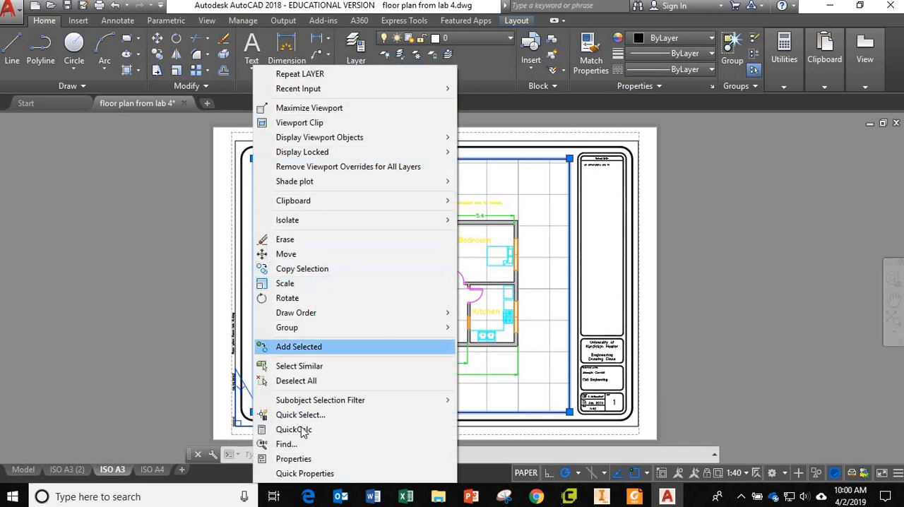
{"action": "left_click", "coordinate": [294, 459]}
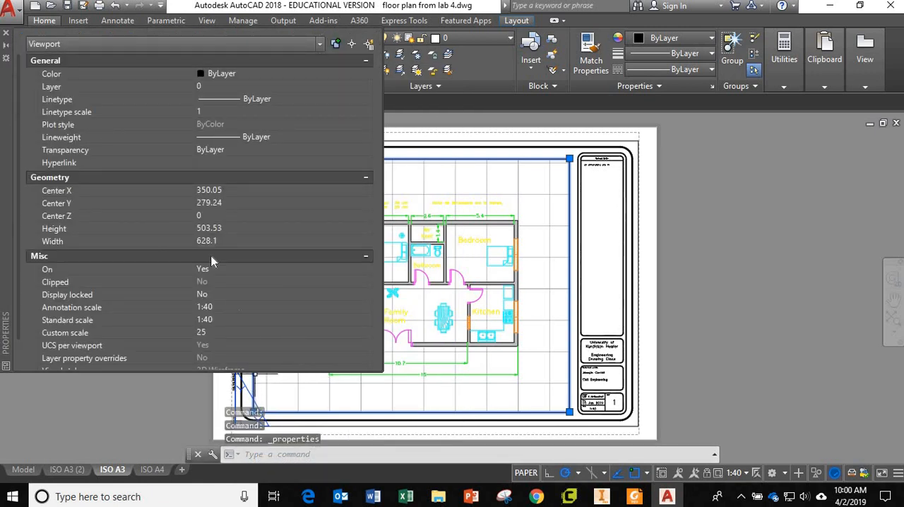
{"action": "left_click", "coordinate": [210, 88]}
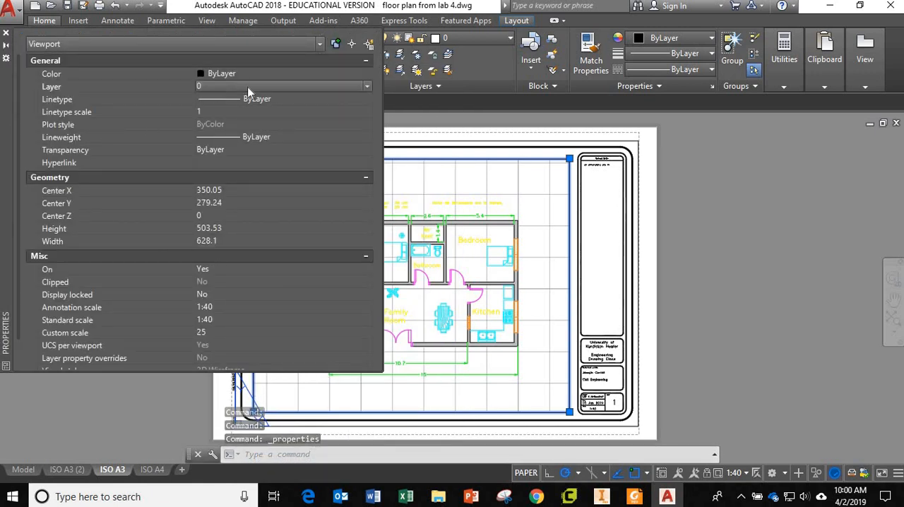
{"action": "left_click", "coordinate": [350, 86]}
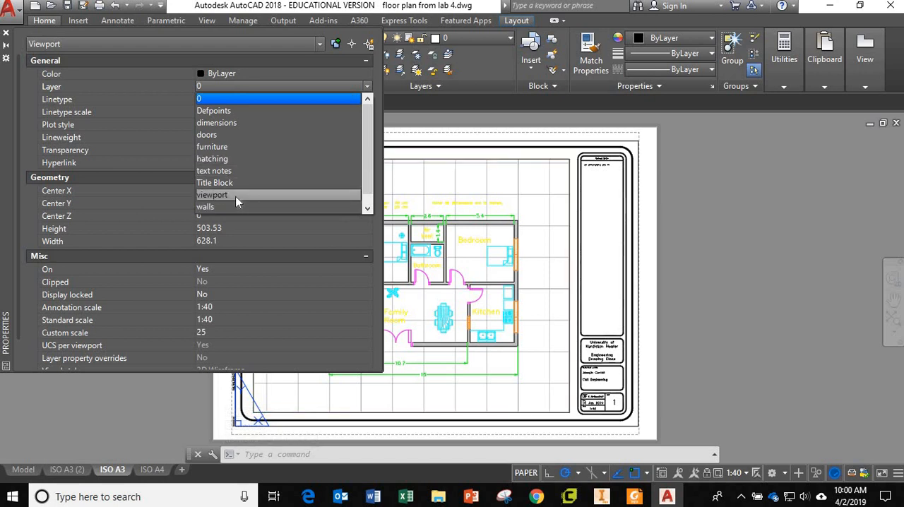
{"action": "left_click", "coordinate": [236, 195]}
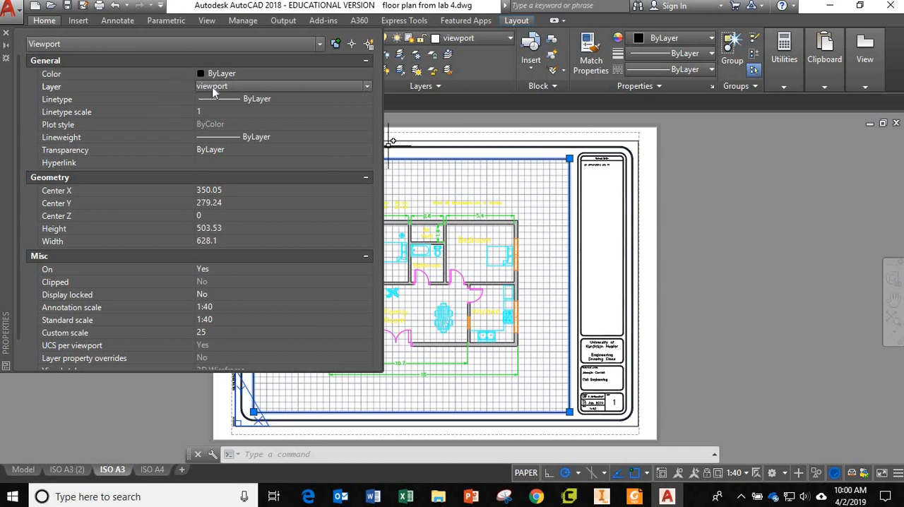
{"action": "left_click", "coordinate": [6, 36]}
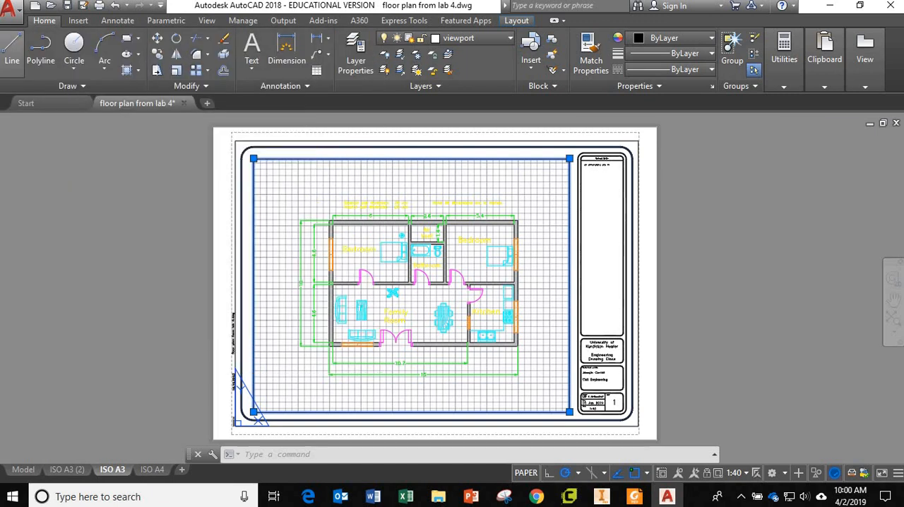
Turn off plotting for the viewport layer, leaving the Title Block layer plottable
{"action": "left_click", "coordinate": [356, 56]}
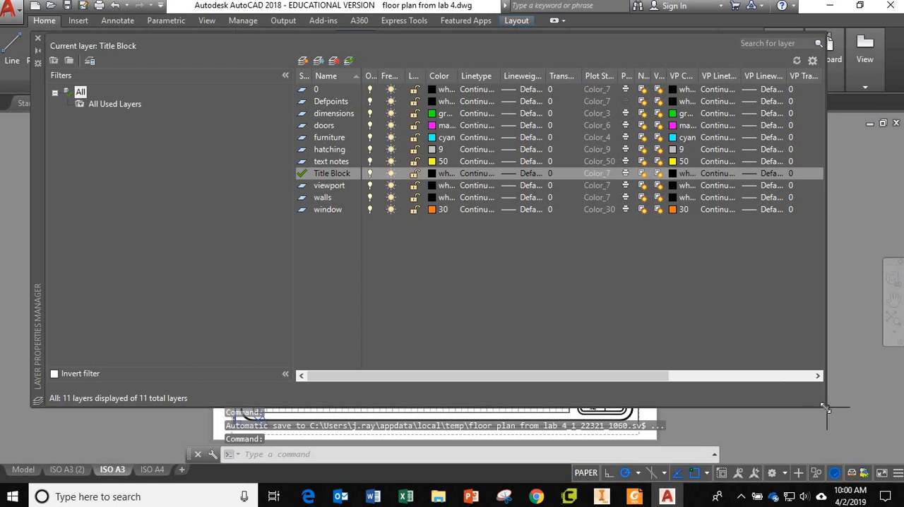
{"action": "left_click_drag", "start_coordinate": [825, 406], "coordinate": [563, 386]}
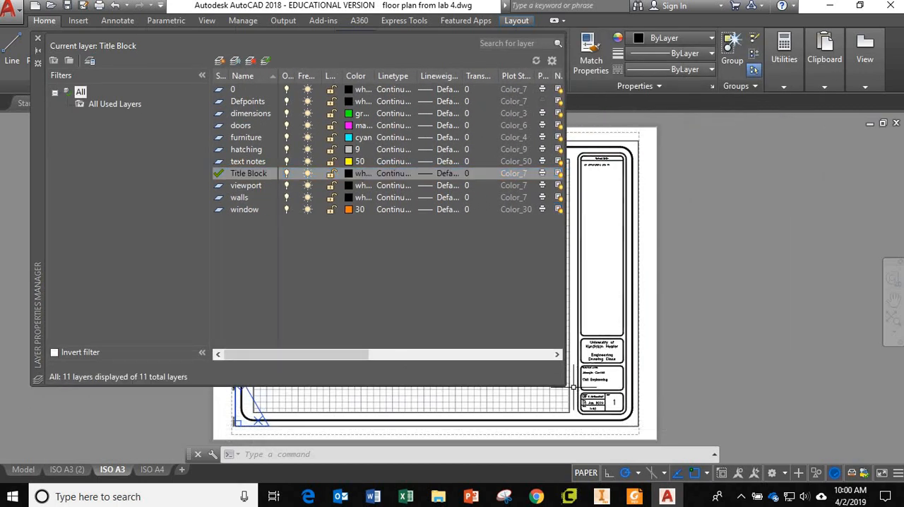
{"action": "left_click_drag", "start_coordinate": [563, 386], "coordinate": [806, 403]}
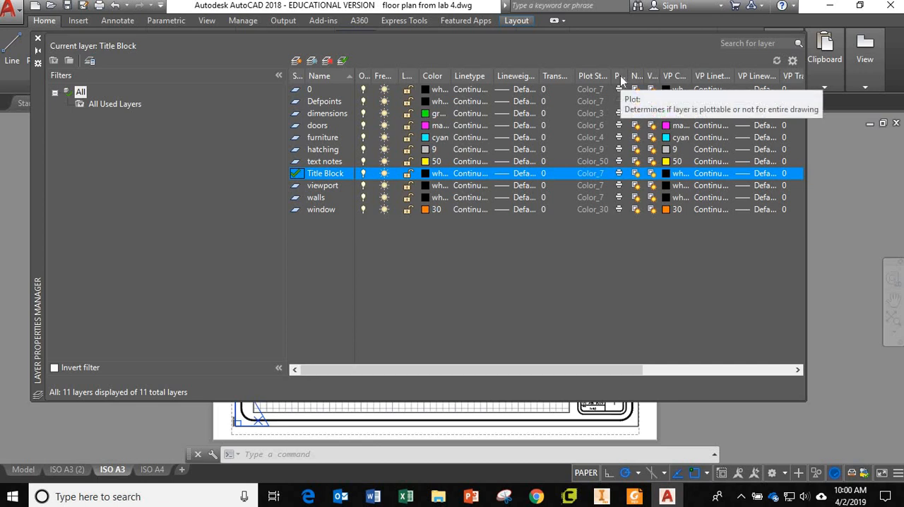
{"action": "left_click", "coordinate": [618, 173]}
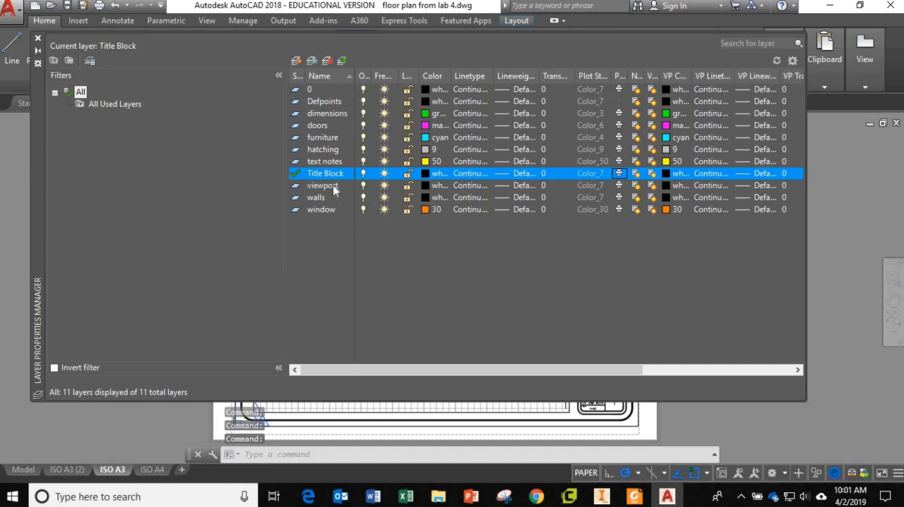
{"action": "left_click", "coordinate": [618, 186]}
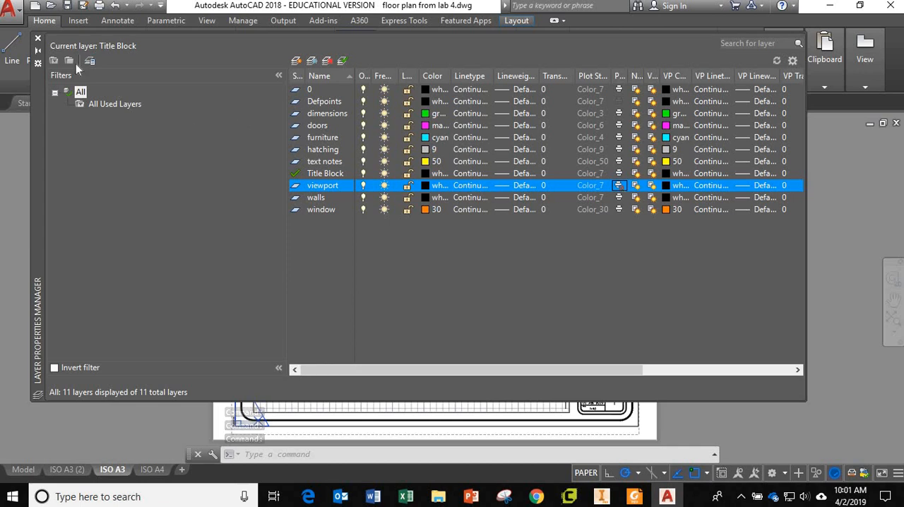
{"action": "left_click", "coordinate": [38, 40]}
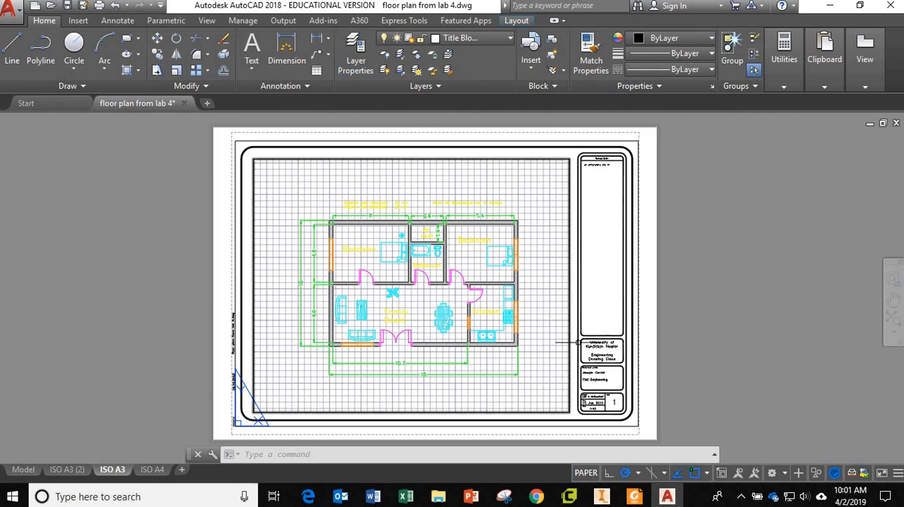
{"action": "key", "text": "Escape"}
{"action": "key", "text": "Escape"}
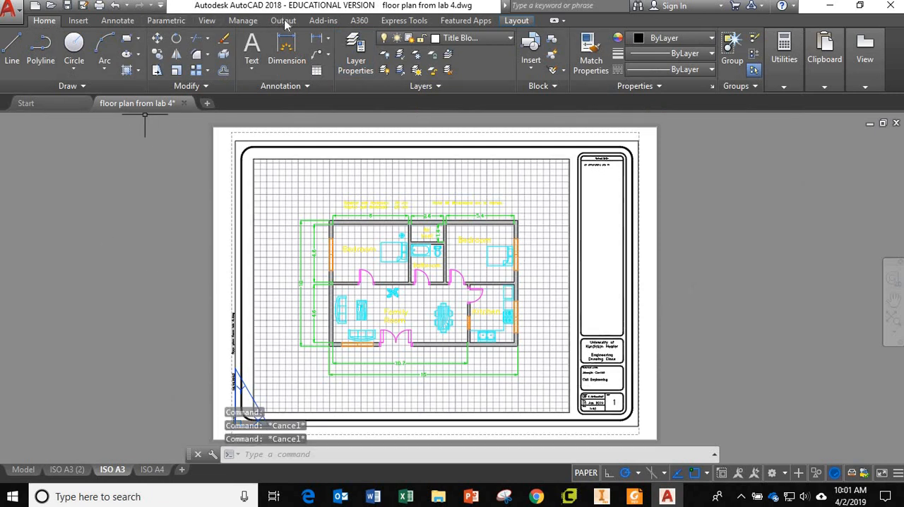
Preview the plot of the ISO A3 layout to check that the viewport frame is left out
{"action": "left_click", "coordinate": [284, 20]}
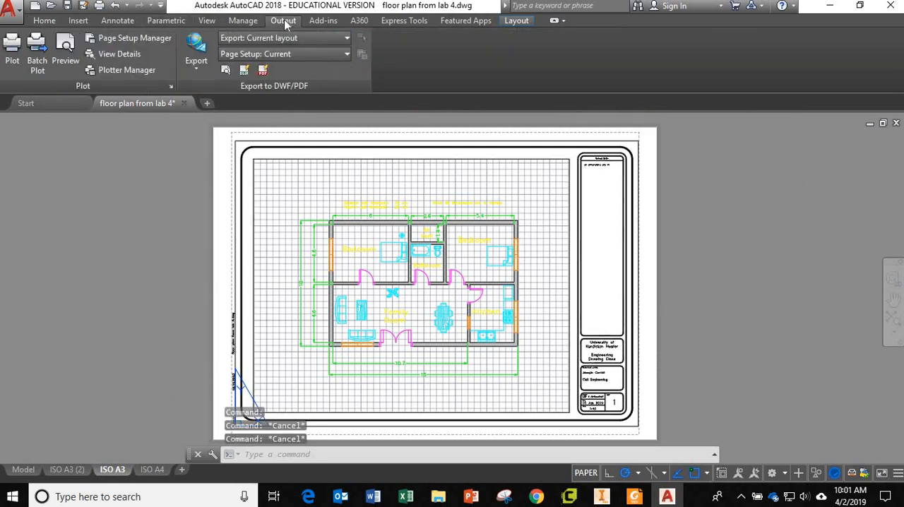
{"action": "left_click", "coordinate": [66, 62]}
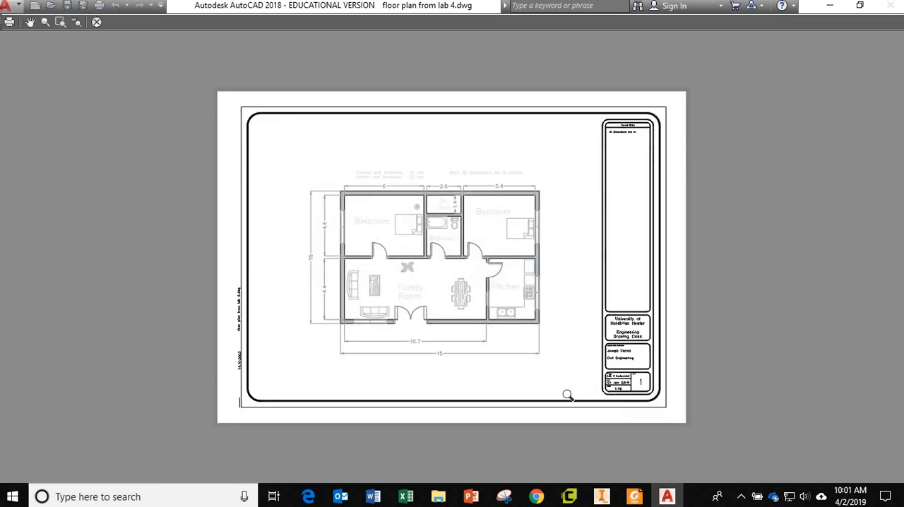
{"action": "left_click", "coordinate": [96, 22]}
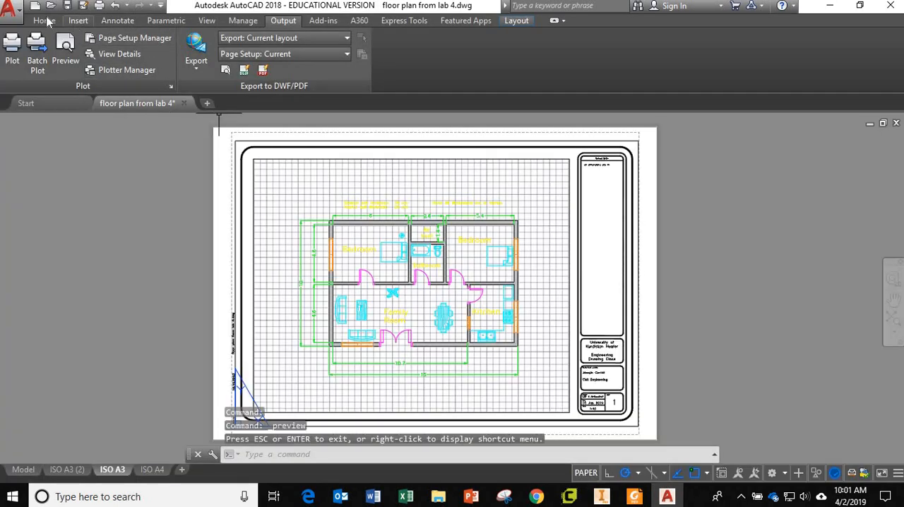
Turn off plotting for the hatching layer
{"action": "left_click", "coordinate": [44, 21]}
{"action": "left_click", "coordinate": [358, 54]}
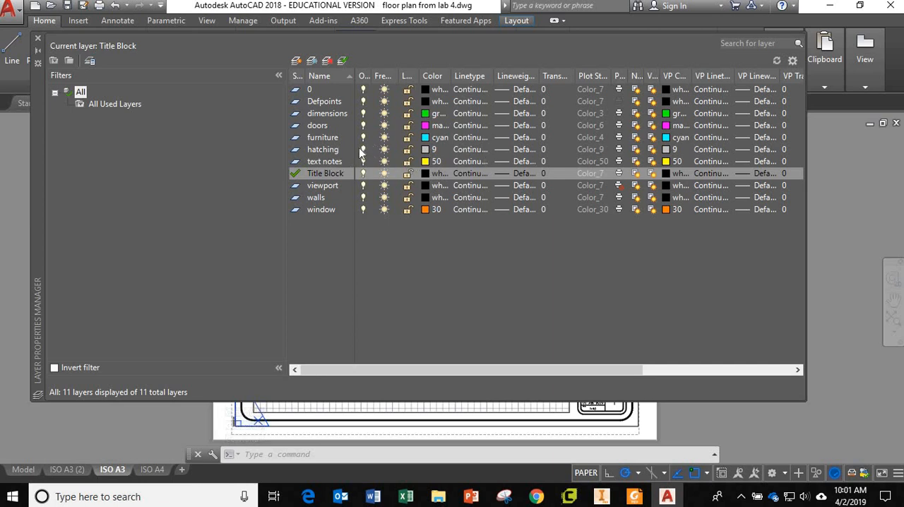
{"action": "left_click", "coordinate": [619, 150]}
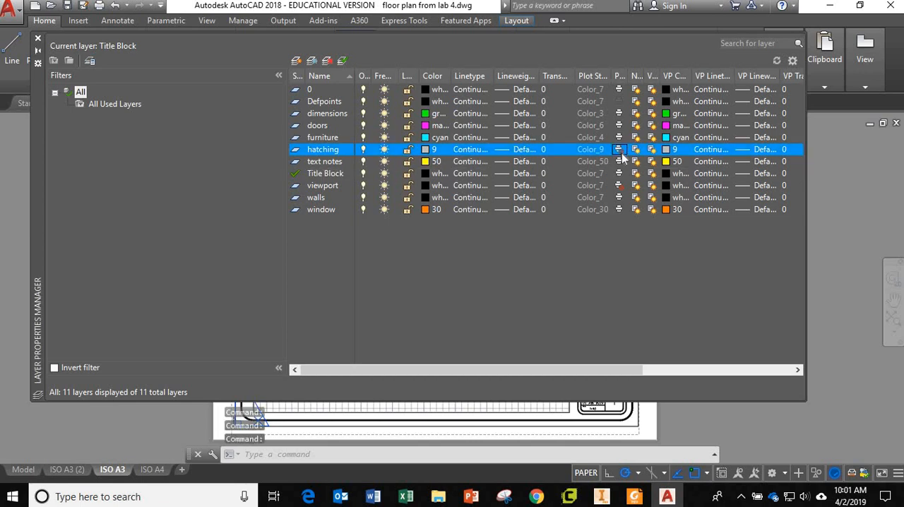
{"action": "left_click", "coordinate": [37, 39]}
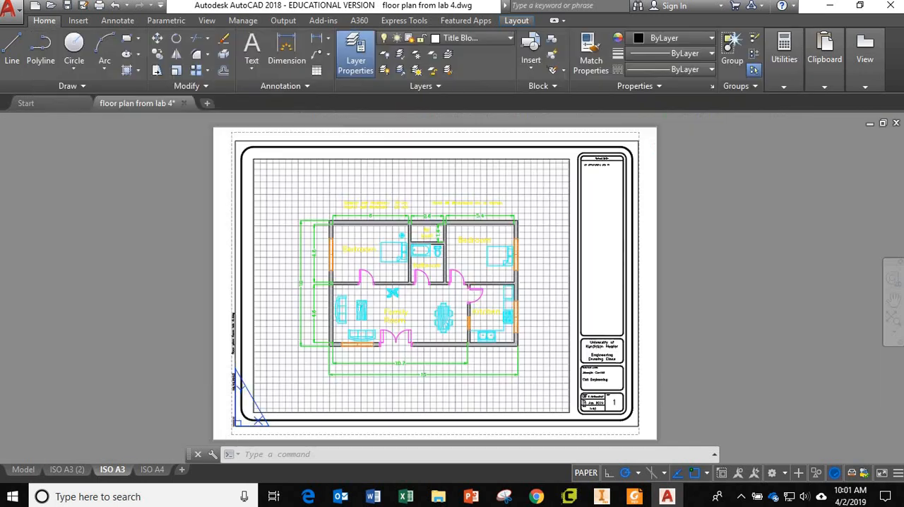
Examine the wall hatching of the floor plan in model space, and return to the ISO A3 layout
{"action": "left_click", "coordinate": [24, 469]}
{"action": "scroll", "coordinate": [459, 304], "scroll_direction": "up", "scroll_amount": 8}
{"action": "scroll", "coordinate": [303, 323], "scroll_direction": "up", "scroll_amount": 3}
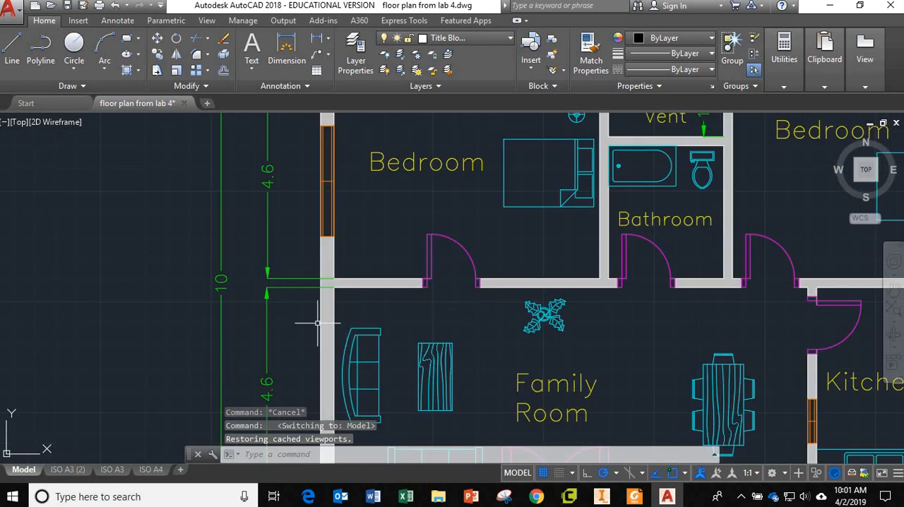
{"action": "scroll", "coordinate": [303, 318], "scroll_direction": "down", "scroll_amount": 6}
{"action": "scroll", "coordinate": [303, 312], "scroll_direction": "up", "scroll_amount": 4}
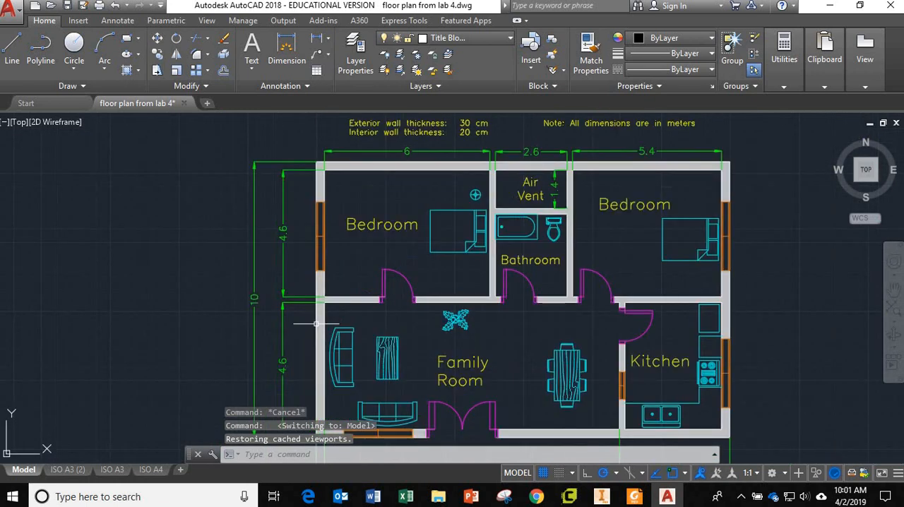
{"action": "left_click", "coordinate": [112, 469]}
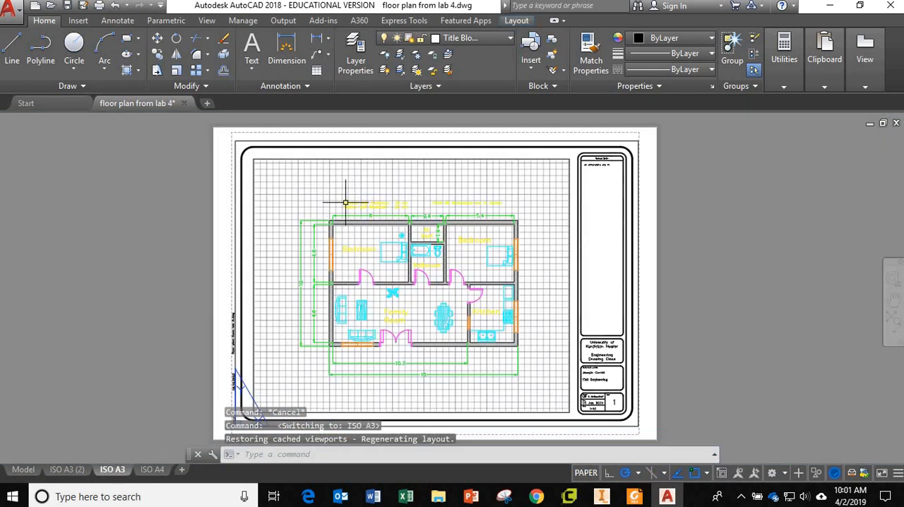
Preview the ISO A3 plot and examine the walls closely with the hatching layer excluded from plotting
{"action": "left_click", "coordinate": [281, 22]}
{"action": "left_click", "coordinate": [64, 52]}
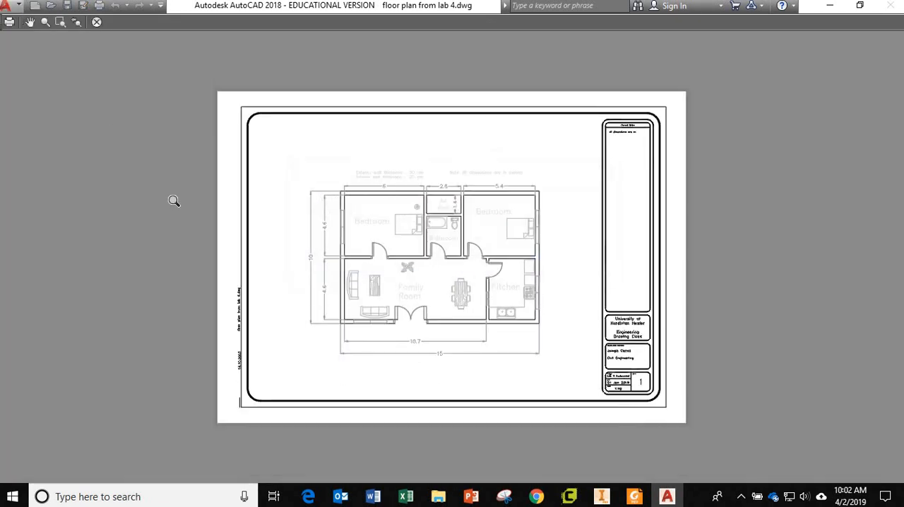
{"action": "scroll", "coordinate": [334, 242], "scroll_direction": "up", "scroll_amount": 5}
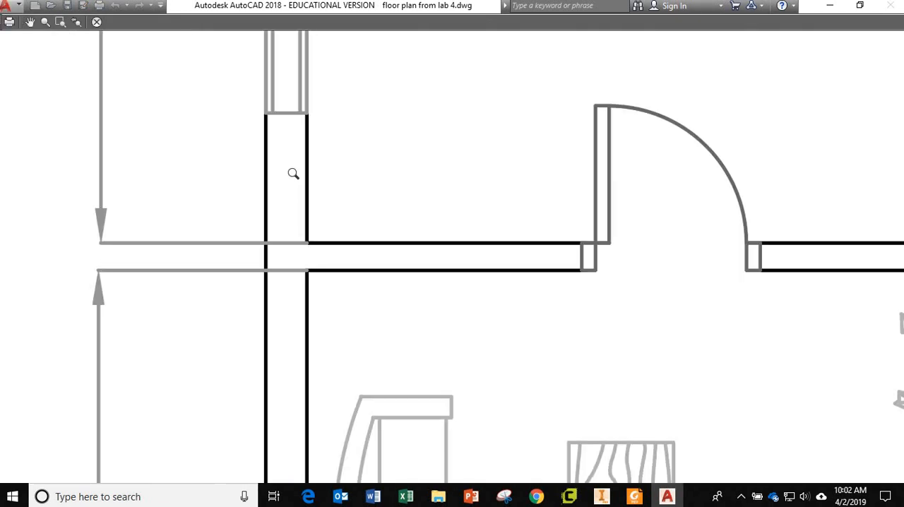
{"action": "scroll", "coordinate": [317, 258], "scroll_direction": "down", "scroll_amount": 8}
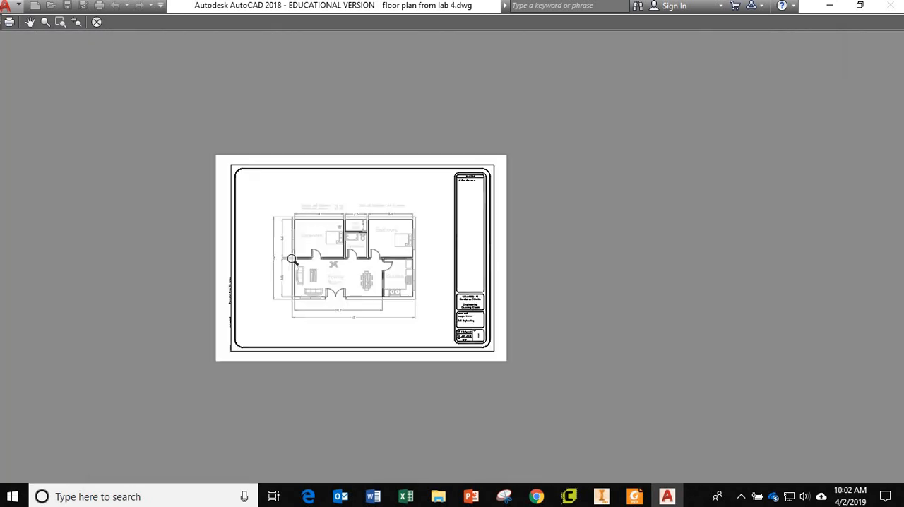
{"action": "scroll", "coordinate": [291, 256], "scroll_direction": "up", "scroll_amount": 3}
{"action": "scroll", "coordinate": [286, 258], "scroll_direction": "down", "scroll_amount": 4}
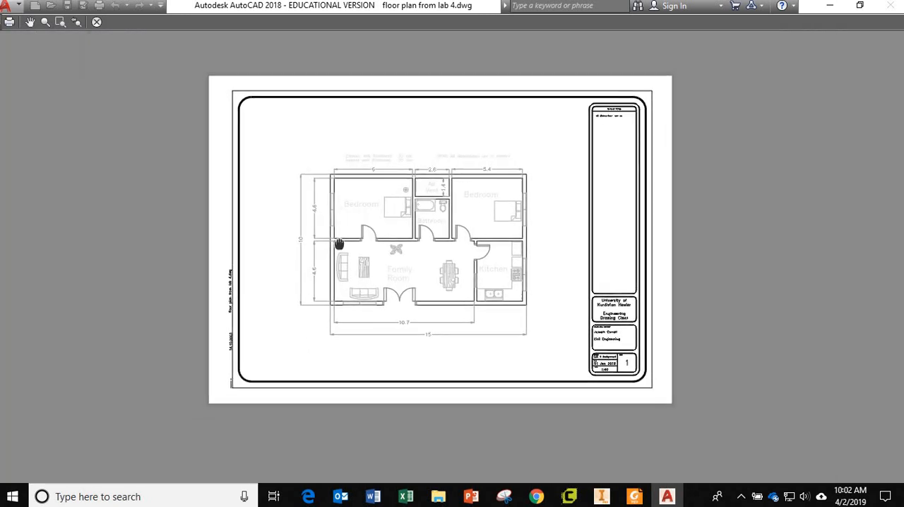
{"action": "left_click", "coordinate": [96, 22]}
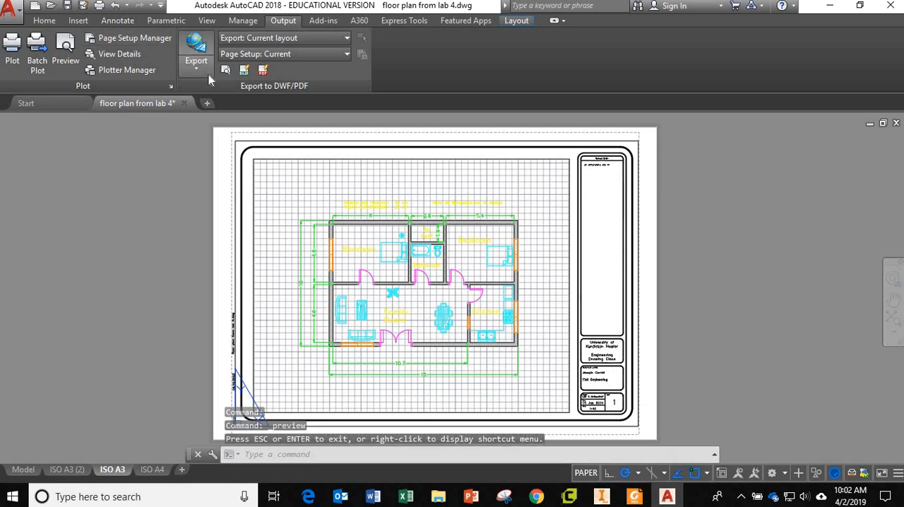
Turn plotting back on for the hatching layer
{"action": "left_click", "coordinate": [44, 20]}
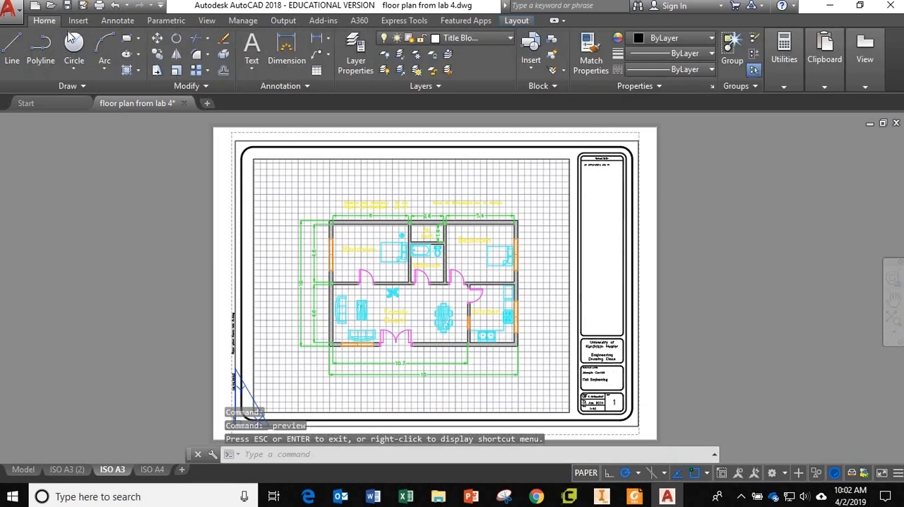
{"action": "left_click", "coordinate": [356, 65]}
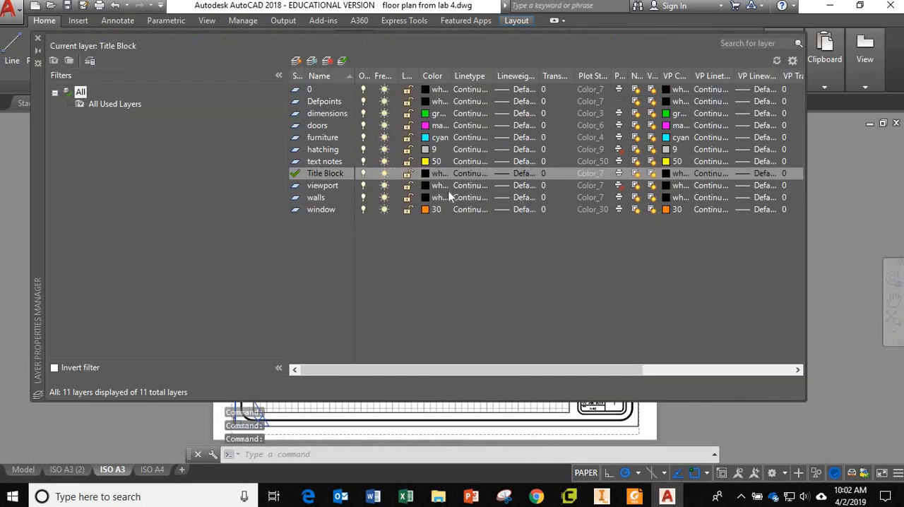
{"action": "left_click", "coordinate": [618, 150]}
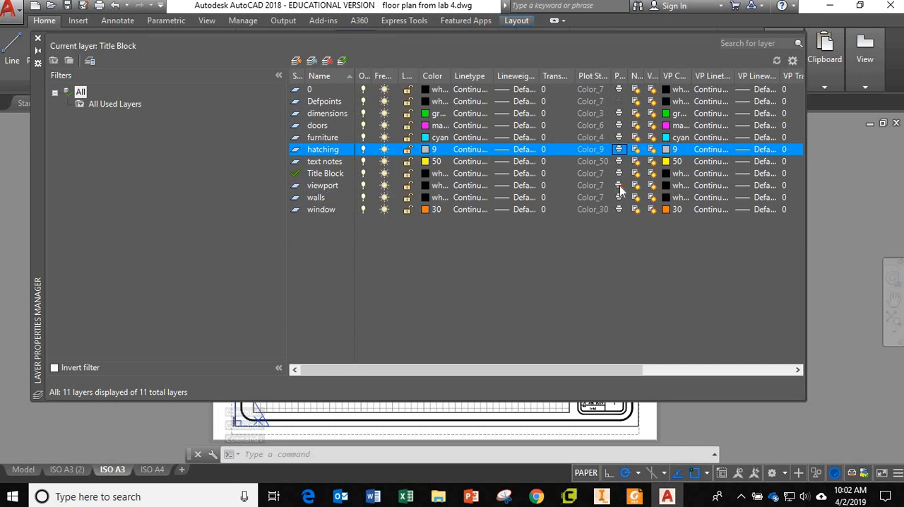
{"action": "left_click", "coordinate": [38, 39]}
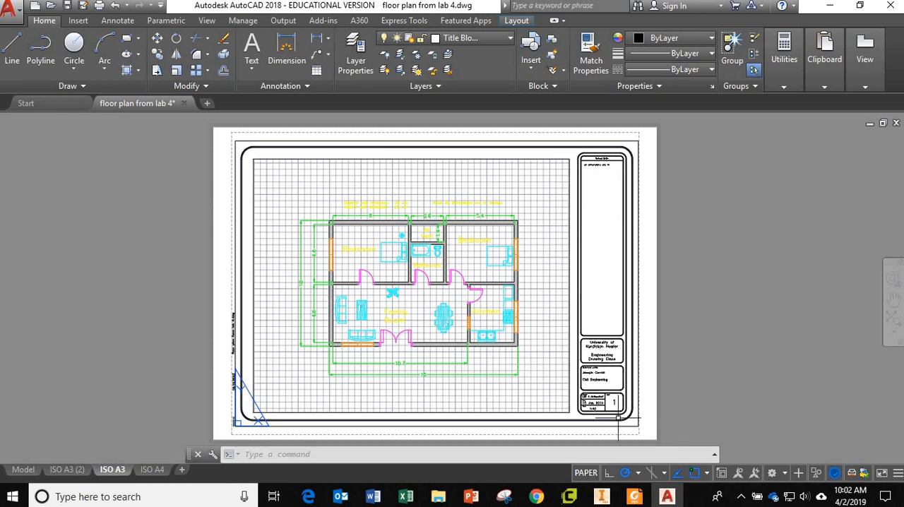
Preview the ISO A3 plot again with the wall hatching included
{"action": "scroll", "coordinate": [613, 413], "scroll_direction": "up", "scroll_amount": 4}
{"action": "scroll", "coordinate": [583, 405], "scroll_direction": "up", "scroll_amount": 4}
{"action": "scroll", "coordinate": [502, 384], "scroll_direction": "down", "scroll_amount": 8}
{"action": "middle_click_drag", "start_coordinate": [418, 351], "coordinate": [464, 364]}
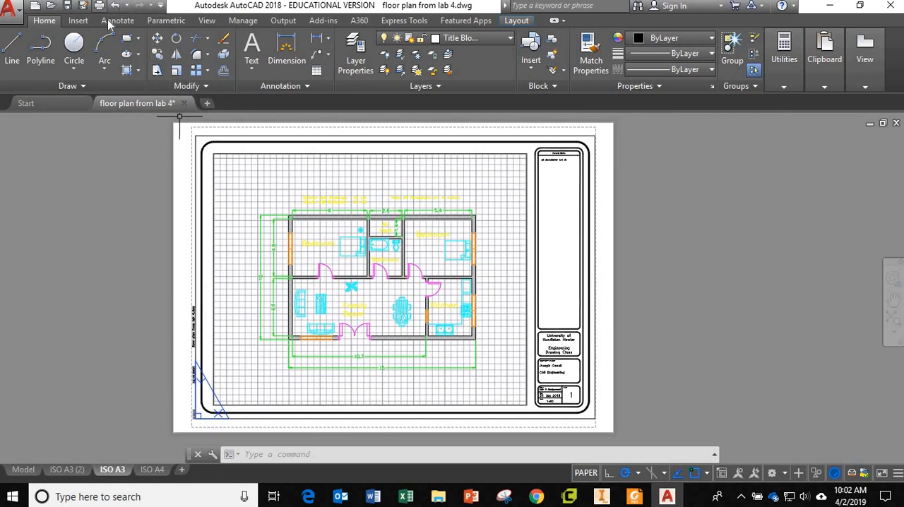
{"action": "left_click", "coordinate": [283, 21]}
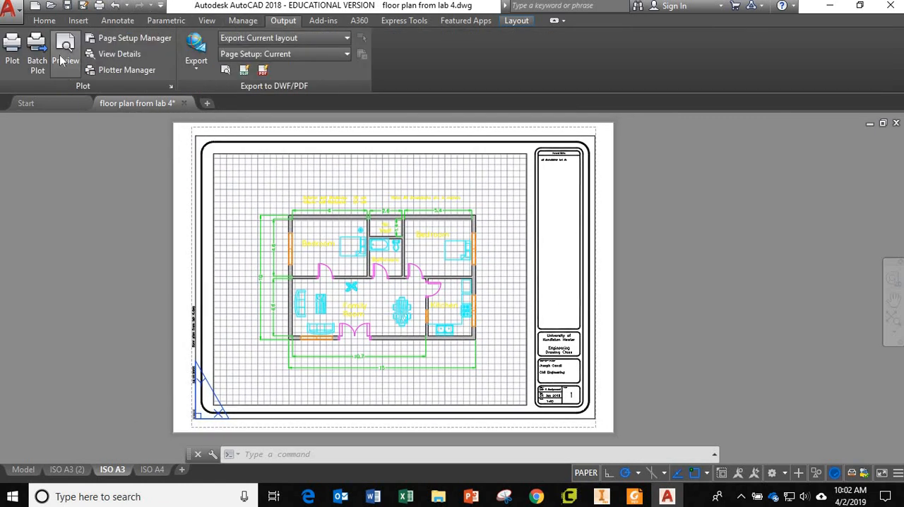
{"action": "left_click", "coordinate": [62, 61]}
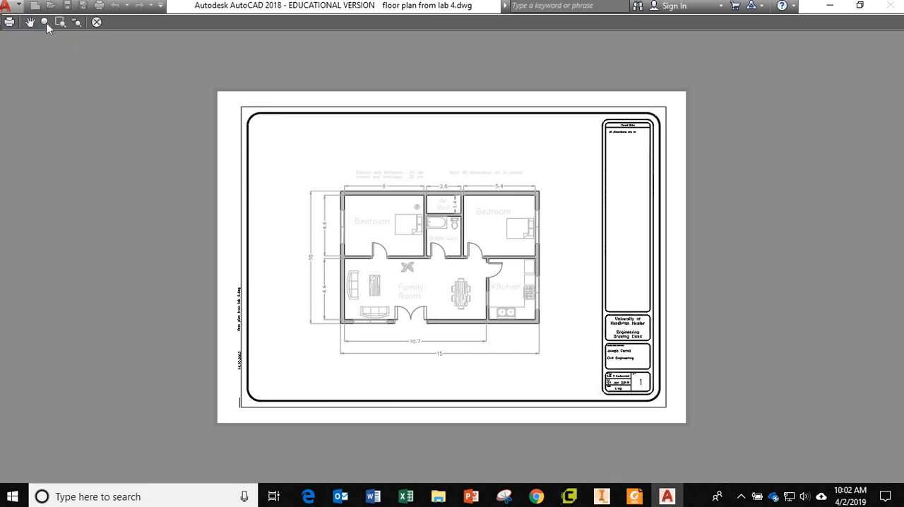
{"action": "left_click", "coordinate": [97, 22]}
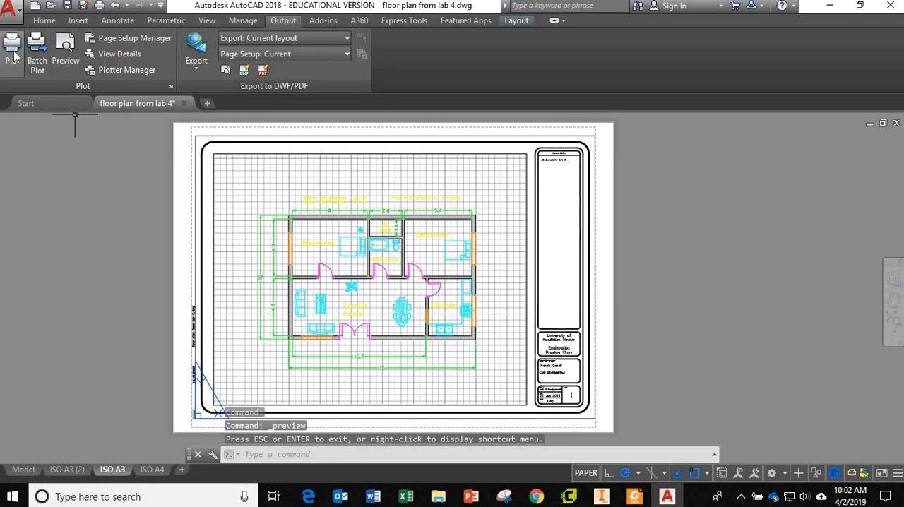
Open the plot settings of the ISO A3 layout and preview the plot with the Grayscale.ctb style table
{"action": "left_click", "coordinate": [12, 45]}
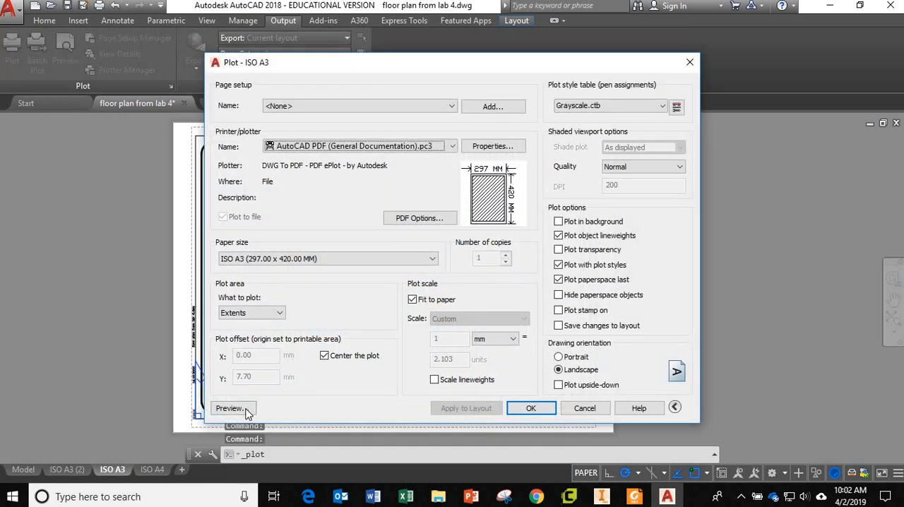
{"action": "left_click", "coordinate": [230, 408]}
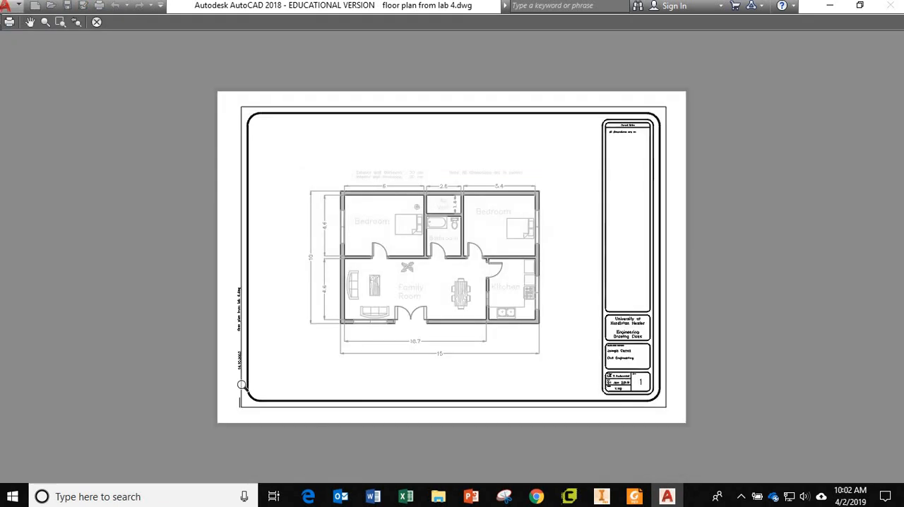
{"action": "left_click", "coordinate": [97, 22]}
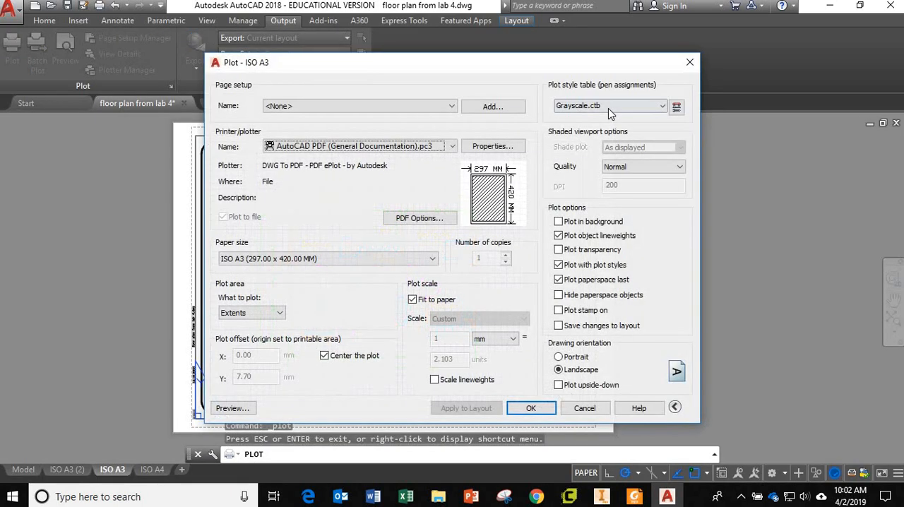
Set the plot style table to monochrome.ctb and plot the ISO A3 layout to a PDF file
{"action": "left_click", "coordinate": [607, 106]}
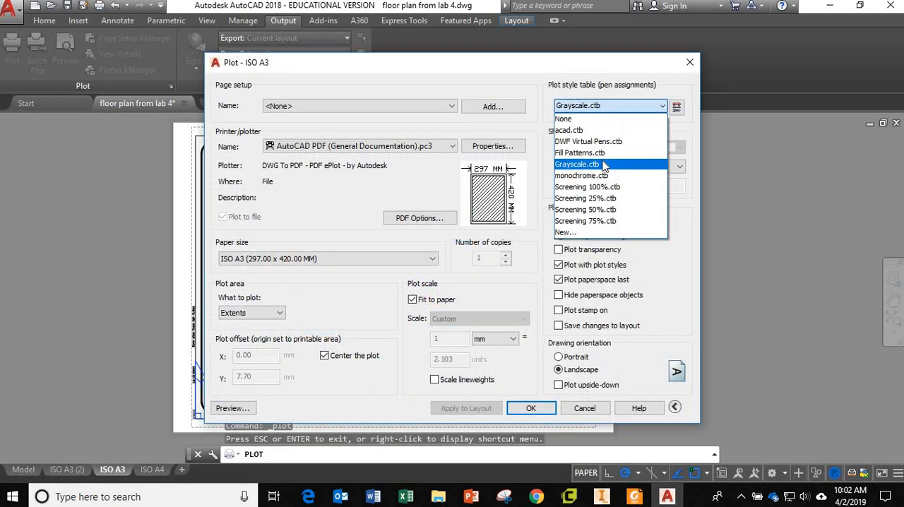
{"action": "left_click", "coordinate": [588, 176]}
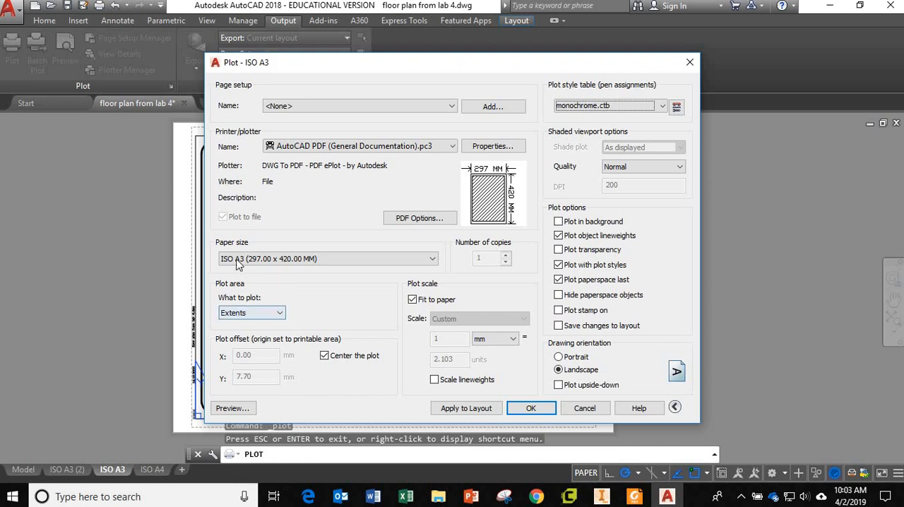
{"action": "left_click", "coordinate": [531, 408]}
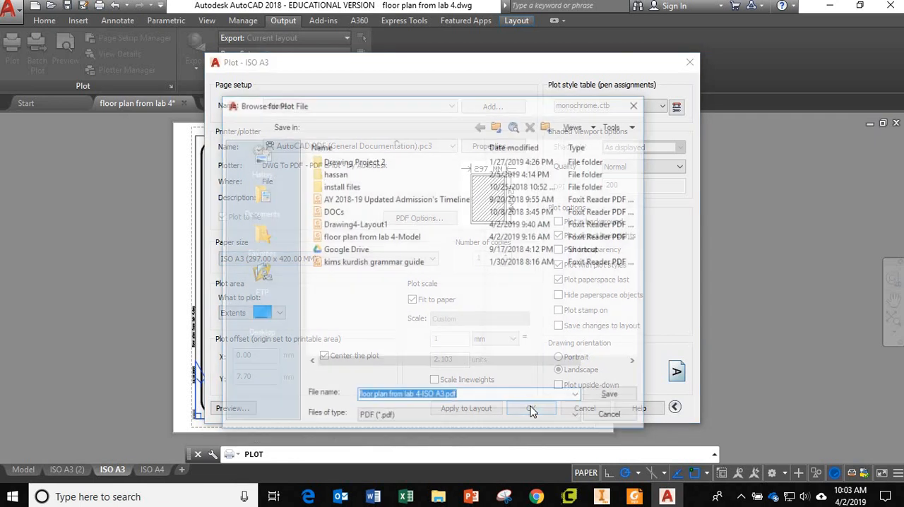